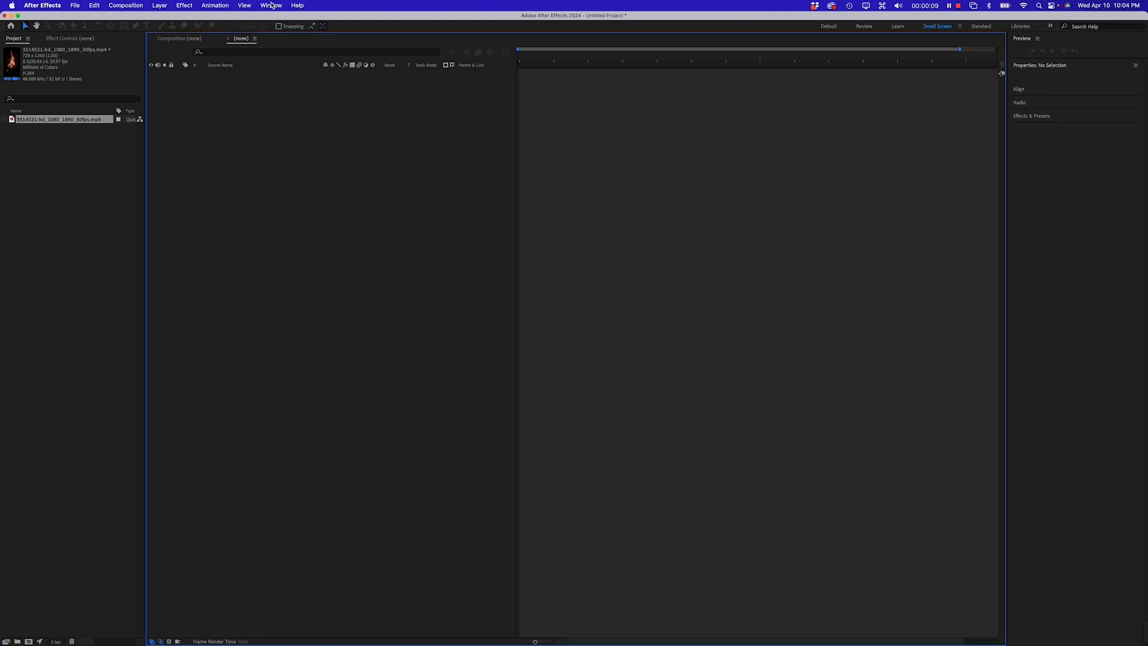
Reset the Small Screen workspace to its saved layout and enlarge the timeline panel
left_click(283, 5)
mouse_move(410, 20)
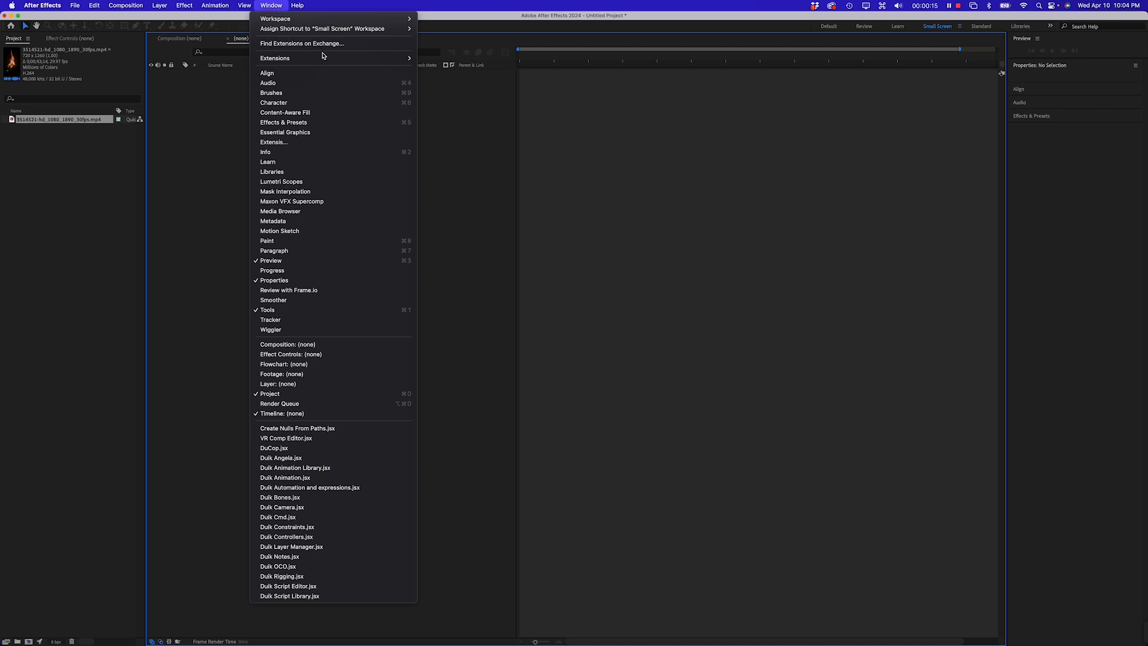
mouse_move(335, 19)
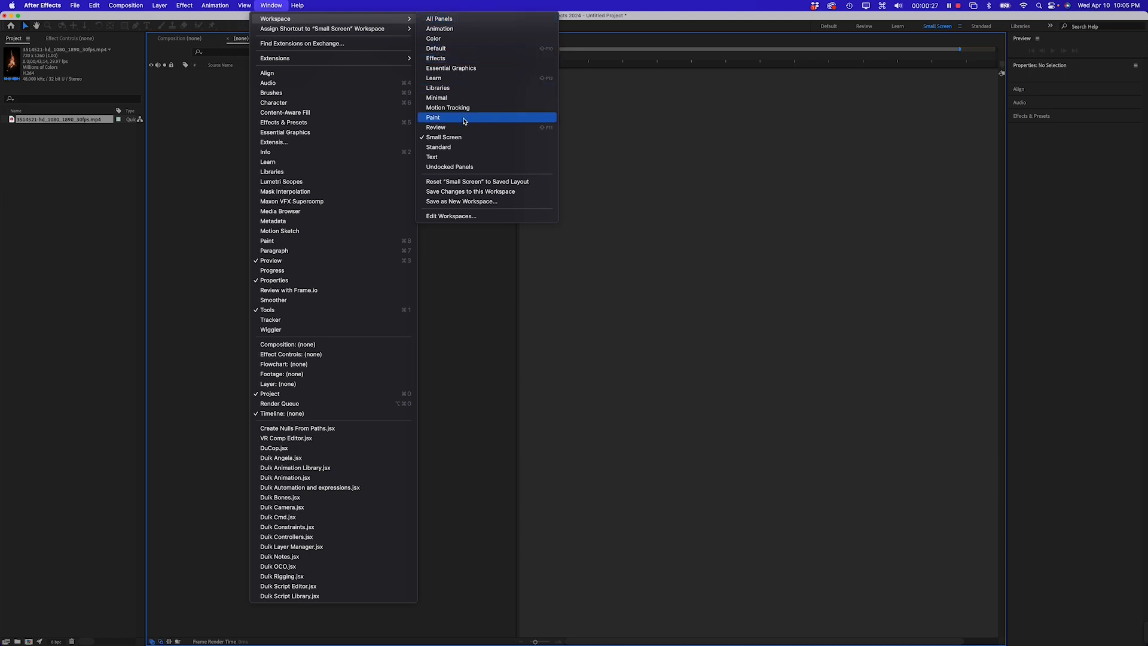
left_click(467, 182)
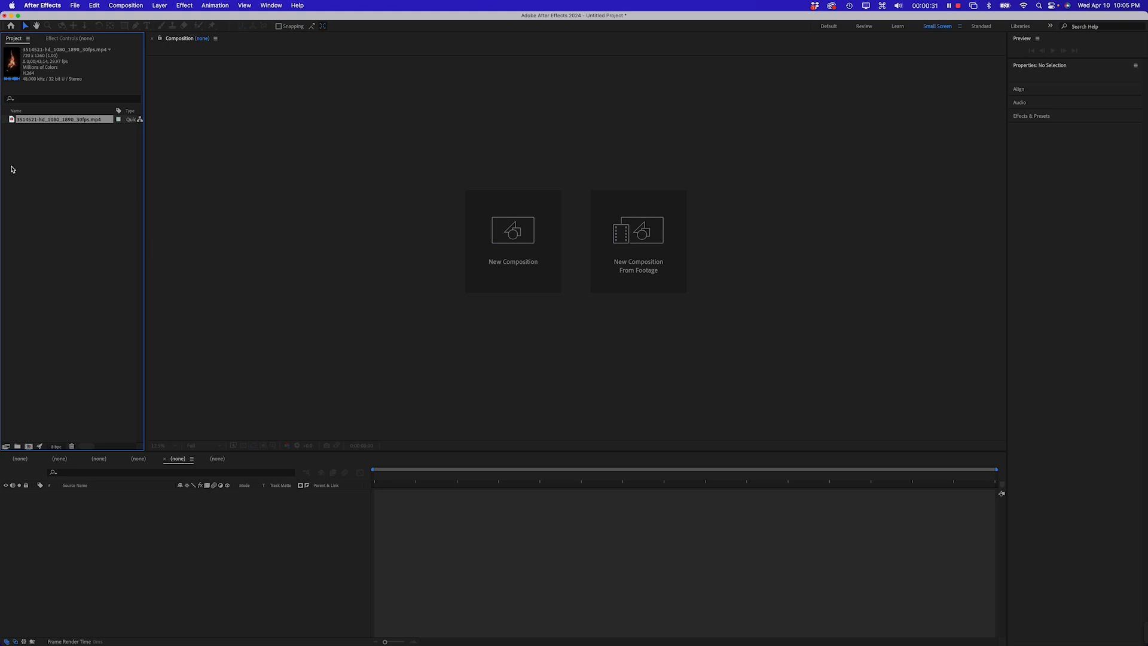
left_click(33, 173)
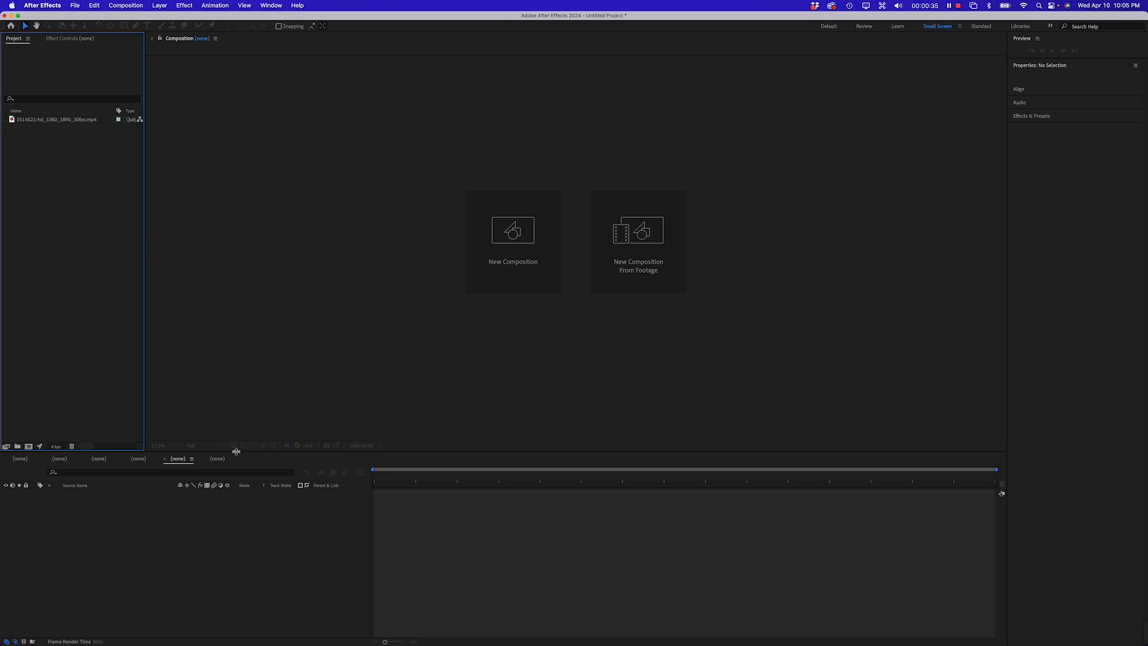
left_click_drag(236, 451, 239, 410)
Create a new composition from the fire footage clip
left_click(16, 121)
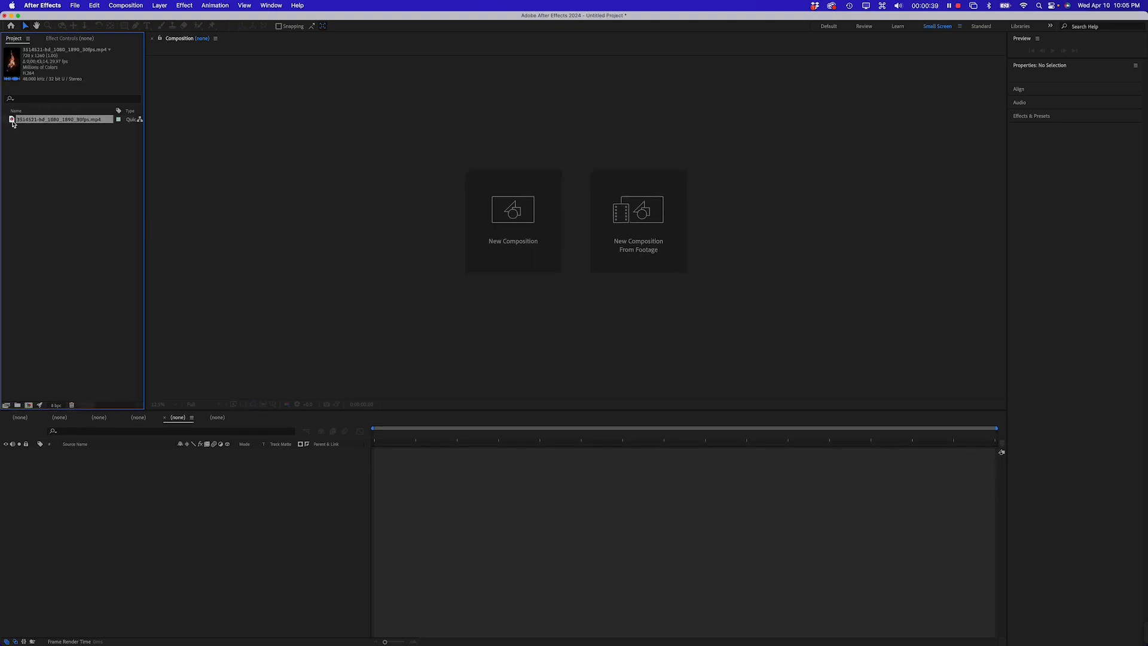
right_click(13, 122)
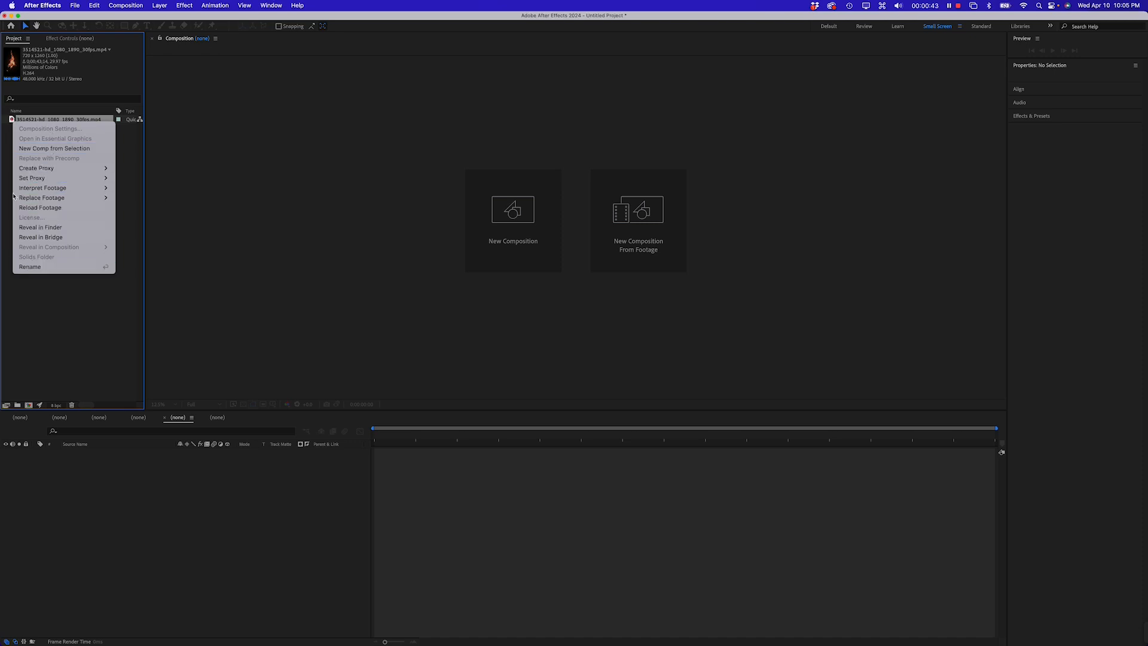
left_click(40, 149)
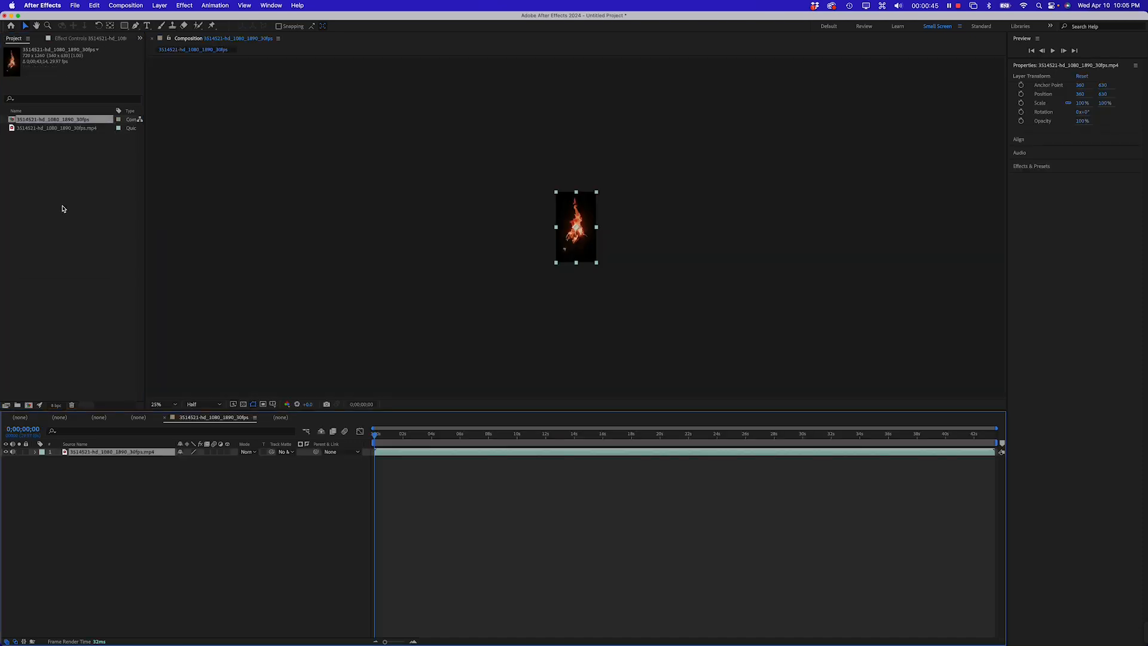
Zoom the composition viewer to 100% and scrub through the footage
left_click(59, 176)
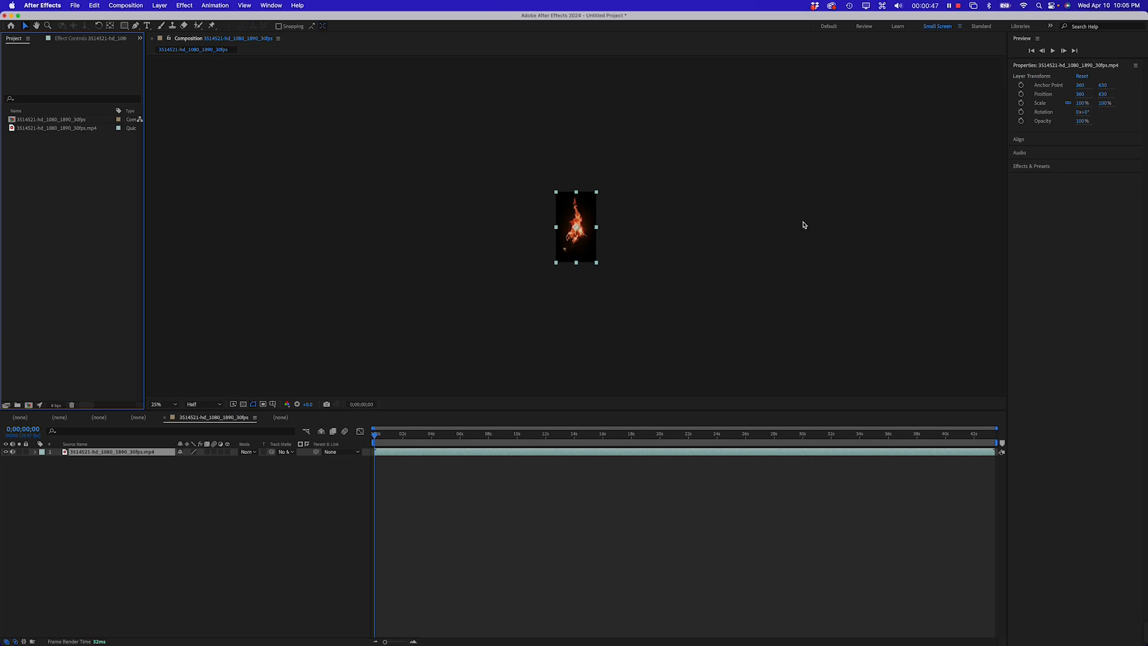
key("super+=")
left_click(638, 227)
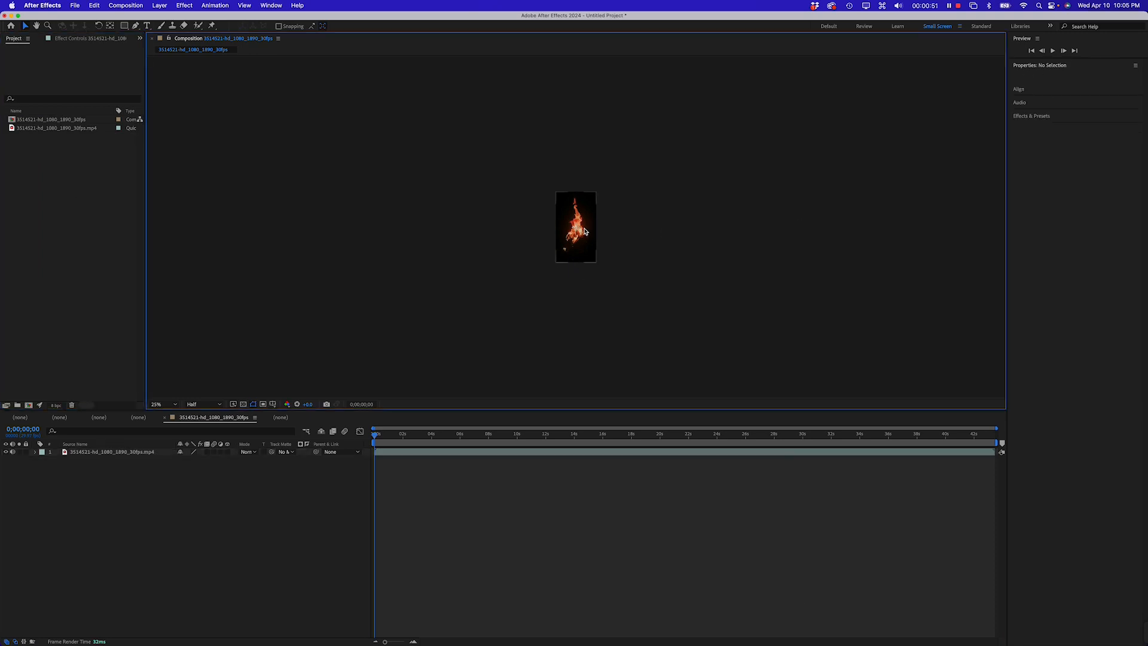
left_click(585, 232)
key("super+=")
key("super+=")
key("super+=")
key("super+=")
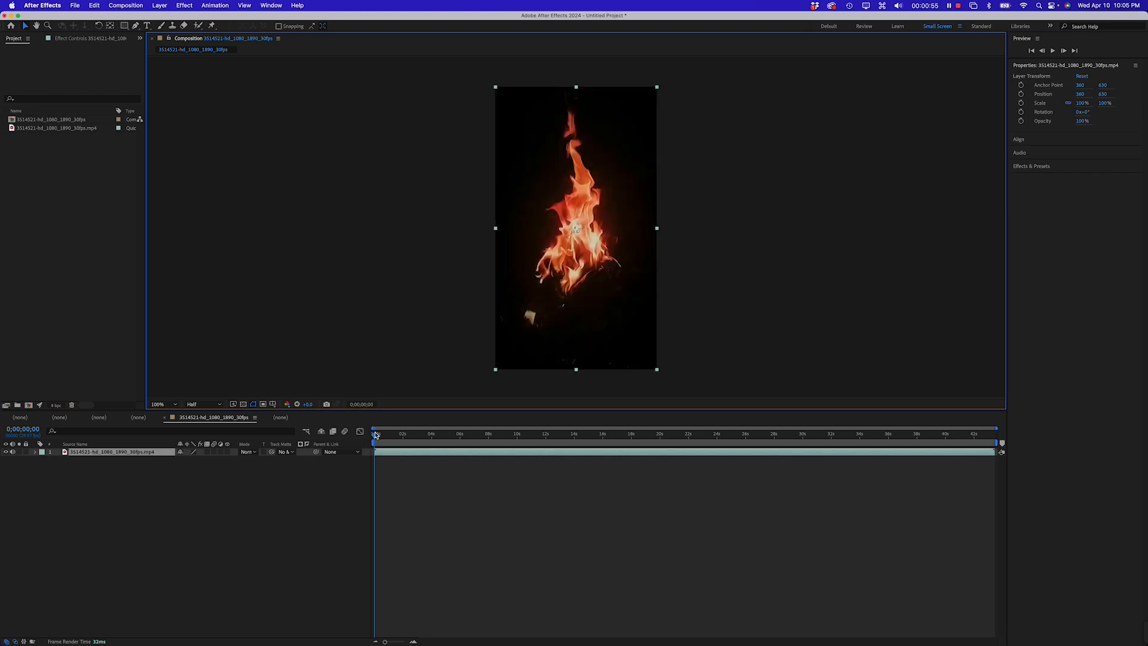
left_click_drag(375, 435, 883, 435)
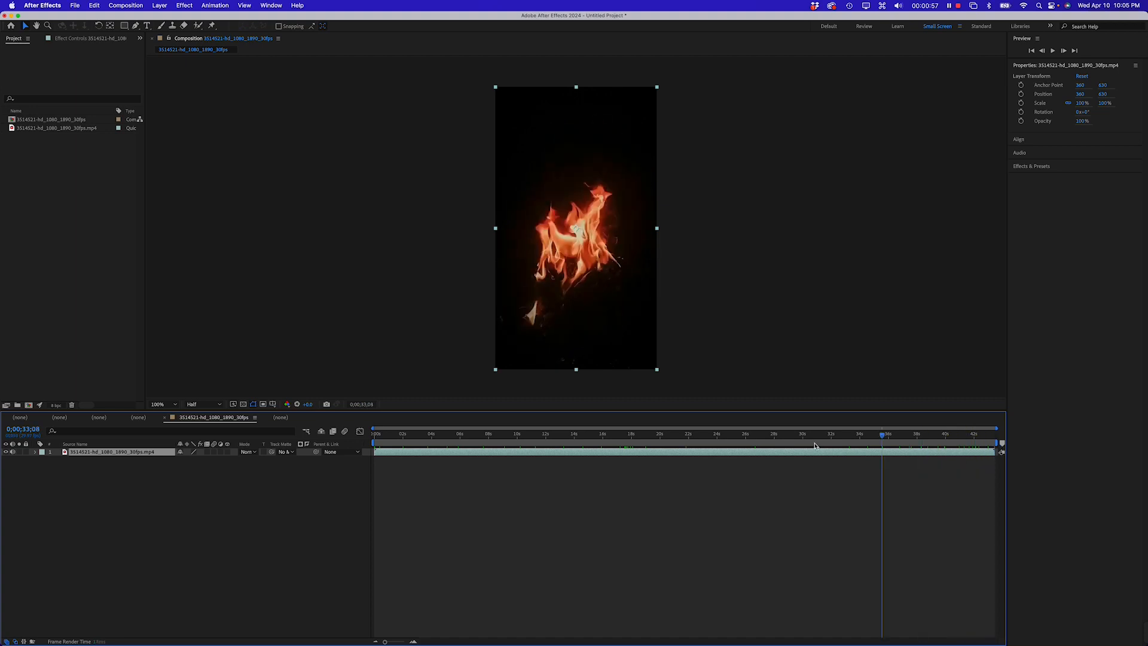
left_click_drag(815, 445, 375, 435)
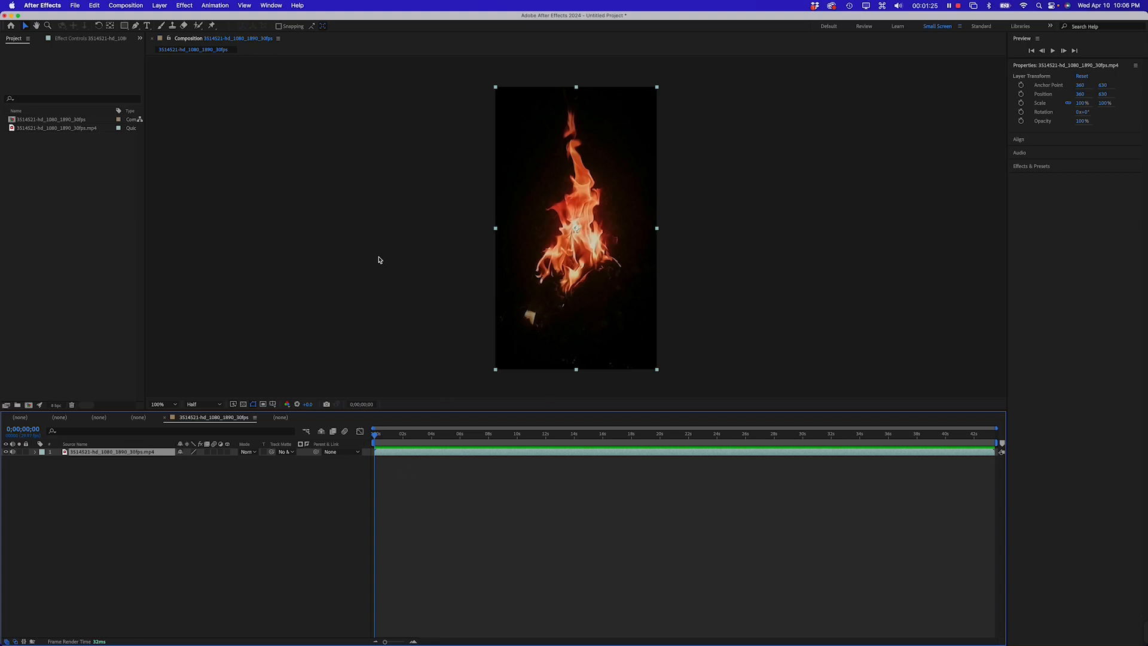
Pre-compose the footage layer into a new composition named flame mask
left_click(180, 499)
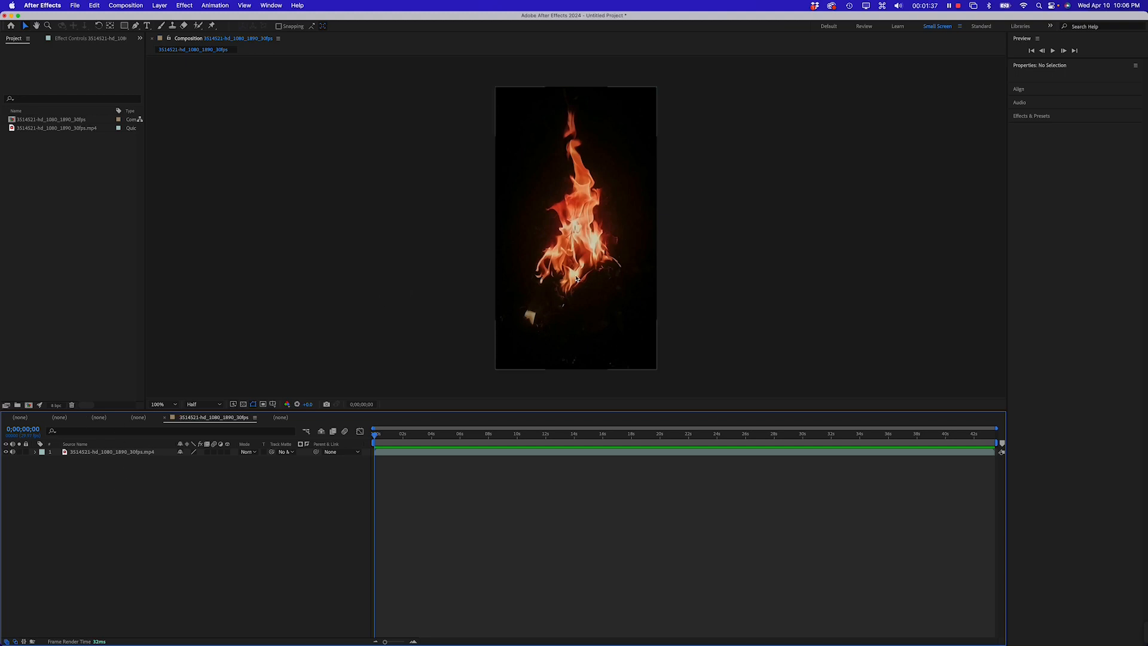
left_click(75, 222)
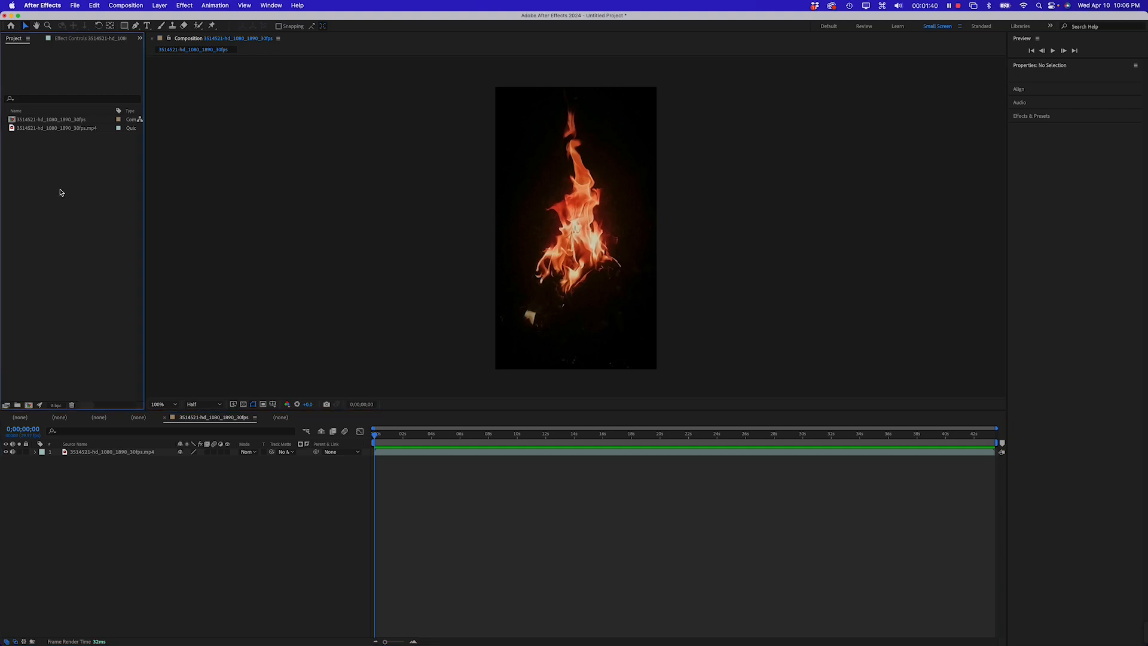
left_click(12, 119)
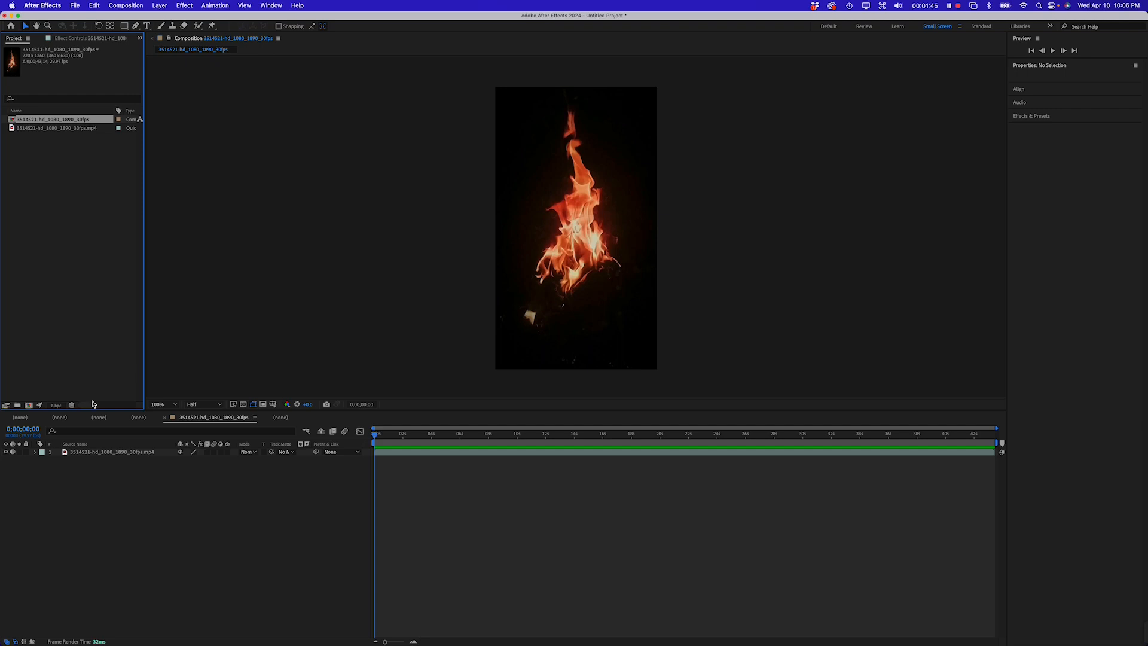
left_click(72, 456)
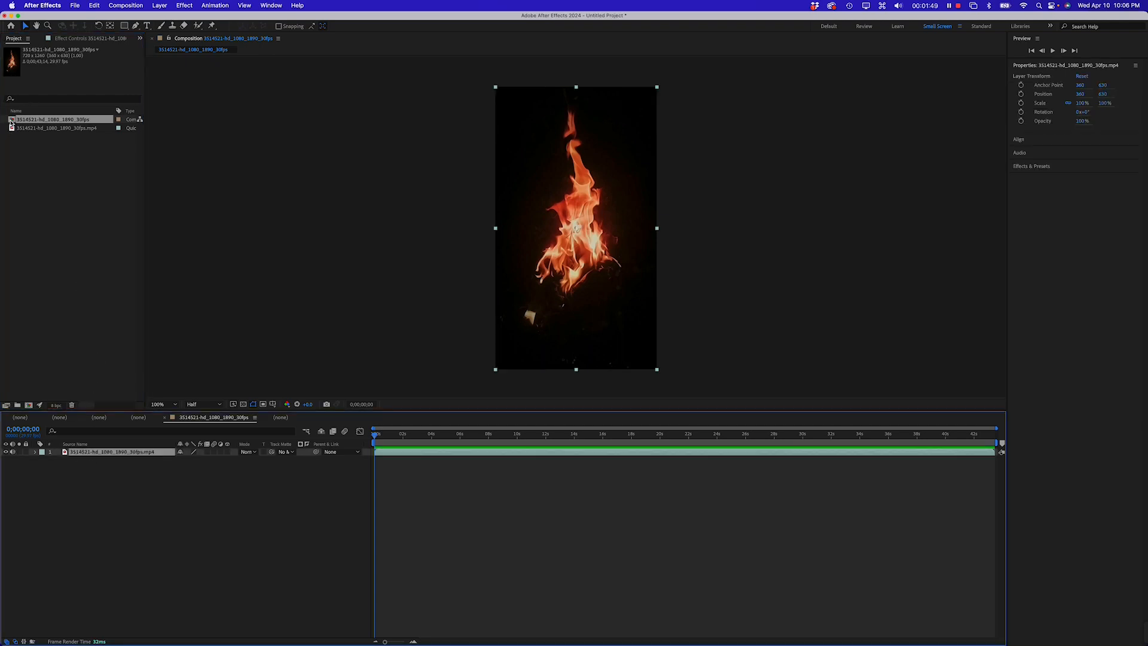
right_click(64, 454)
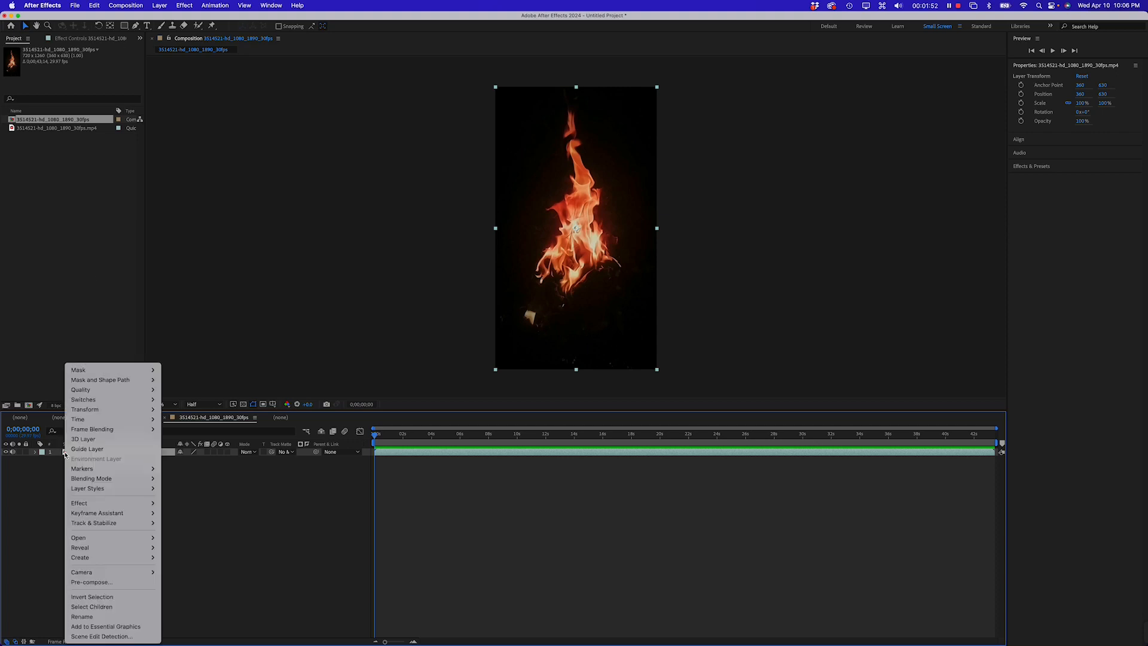
left_click(96, 582)
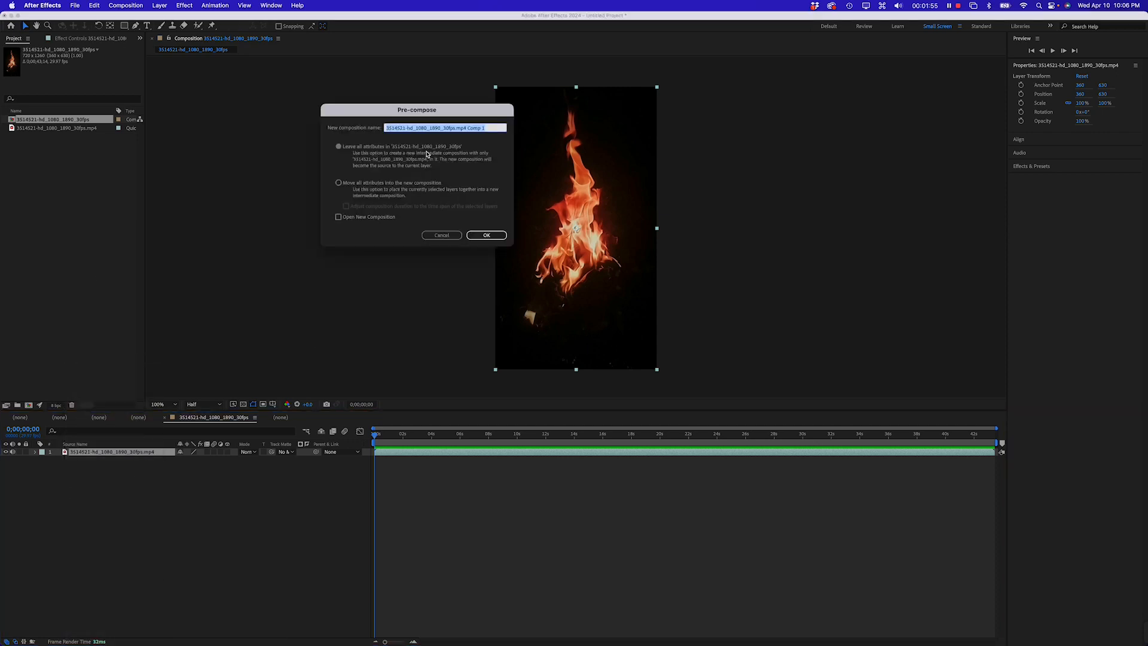
type("F")
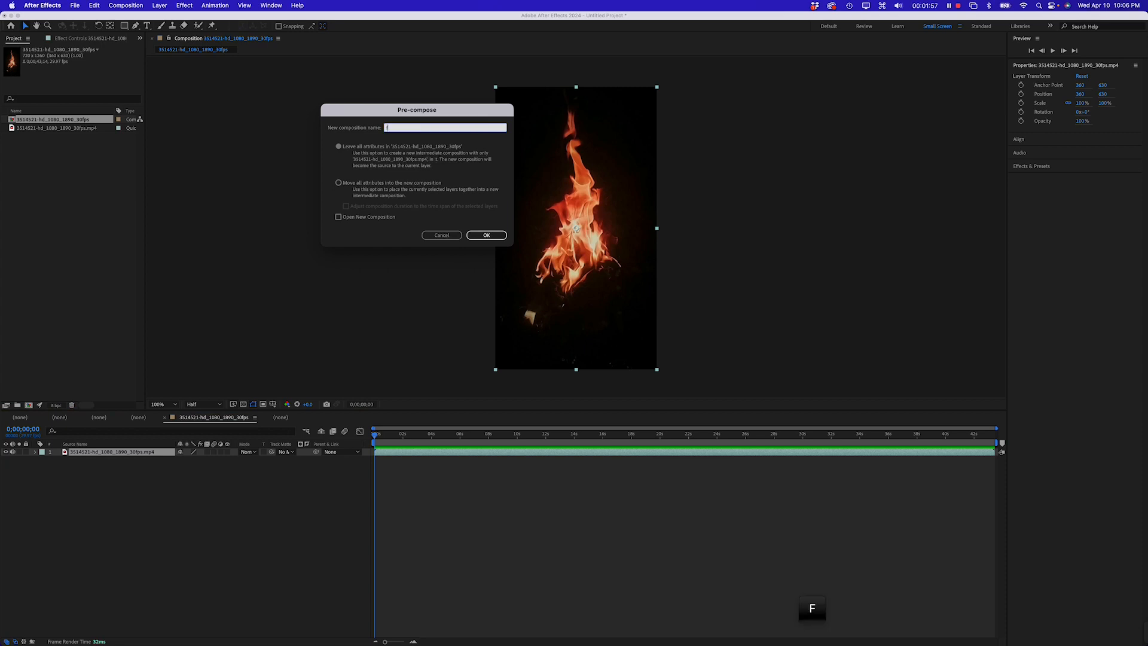
type("lame mask")
key("Return")
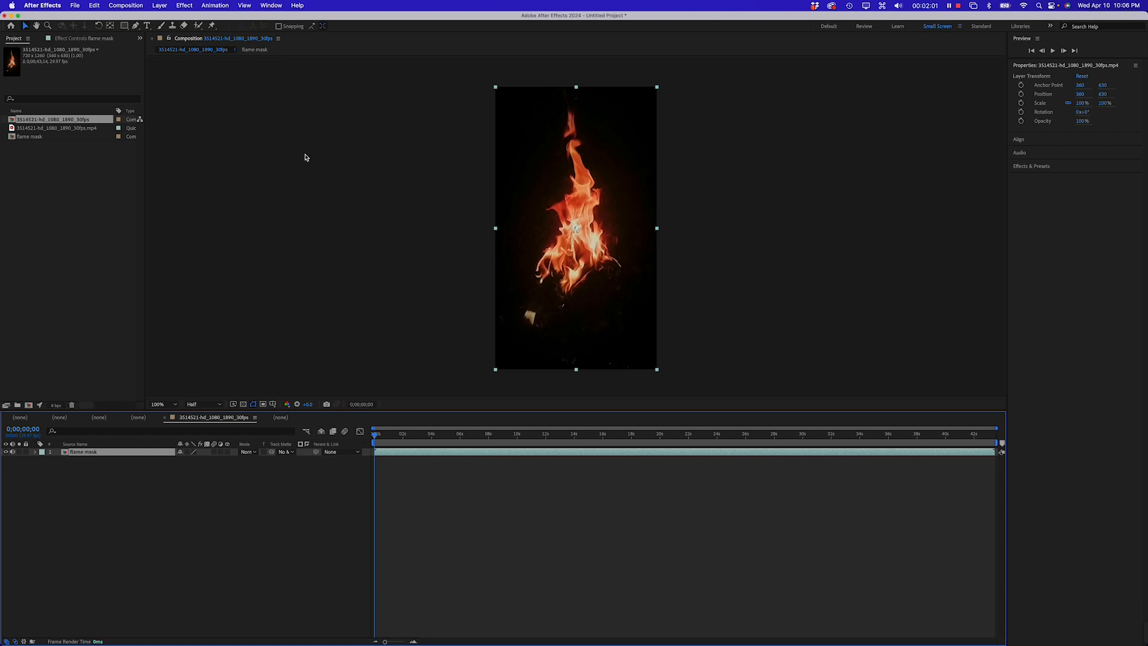
left_click_drag(27, 139, 67, 468)
left_click(99, 491)
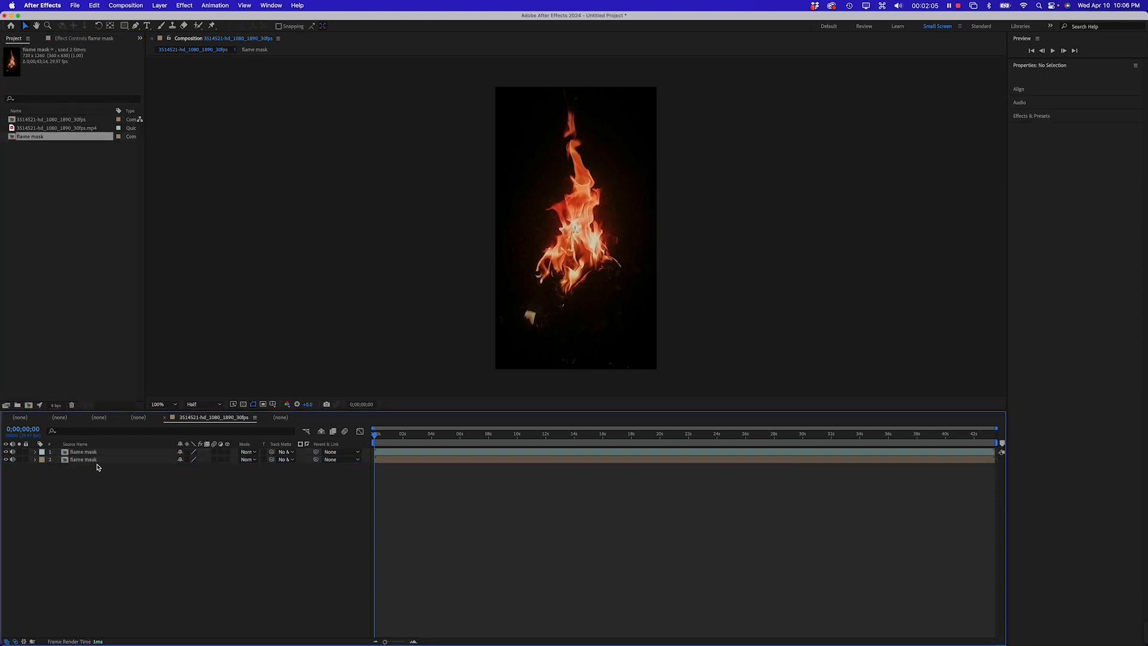
left_click(95, 453)
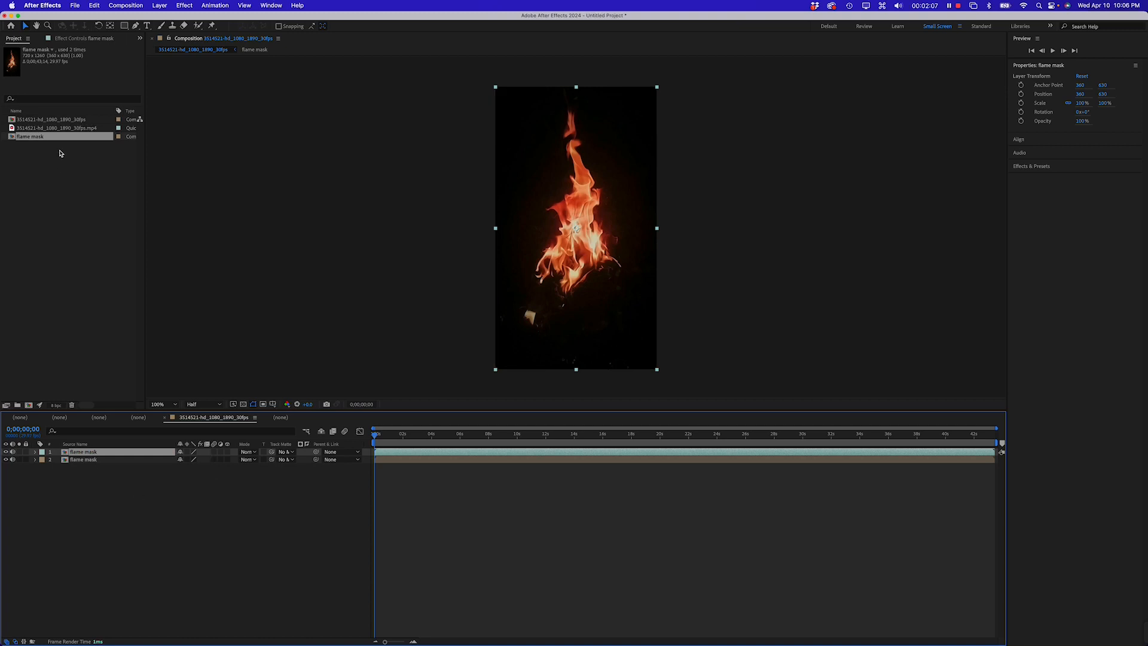
left_click(57, 121)
left_click(53, 128)
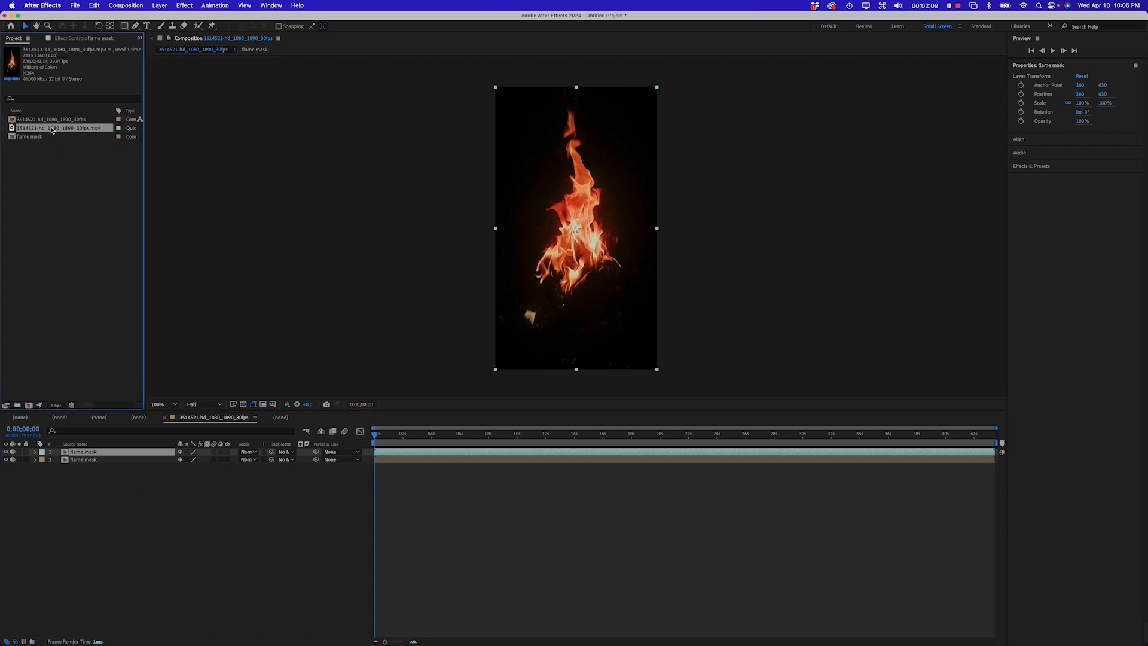
left_click(87, 459)
key("BackSpace")
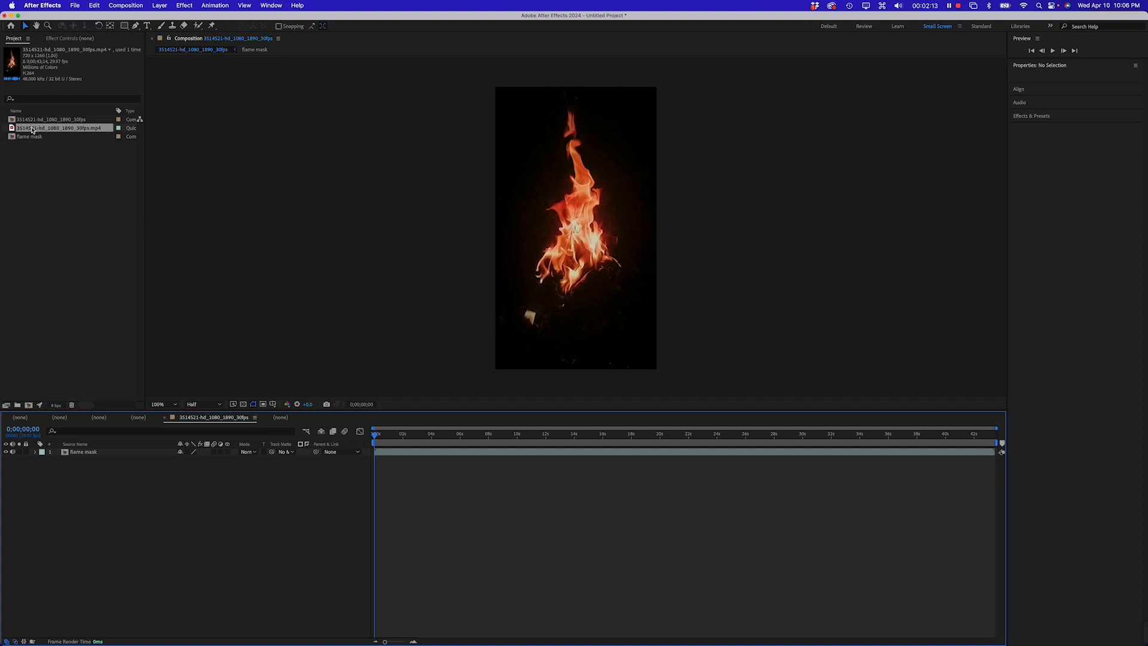
Add the fire footage as a new layer above the flame mask layer
left_click_drag(36, 128, 84, 453)
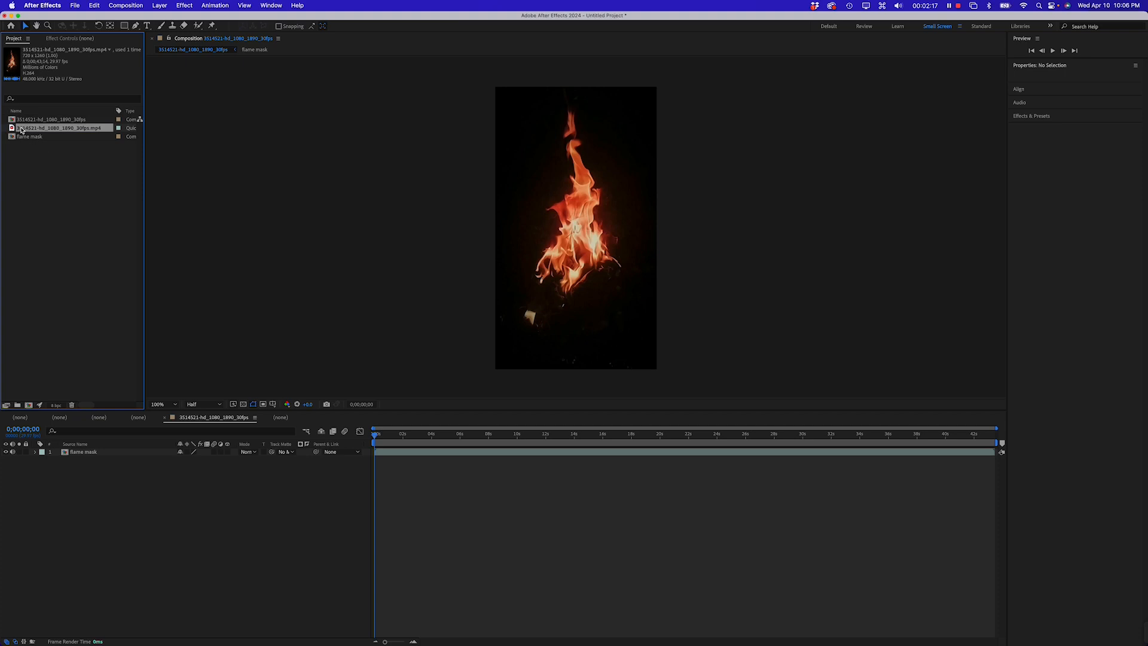
left_click_drag(21, 130, 81, 468)
left_click(81, 453)
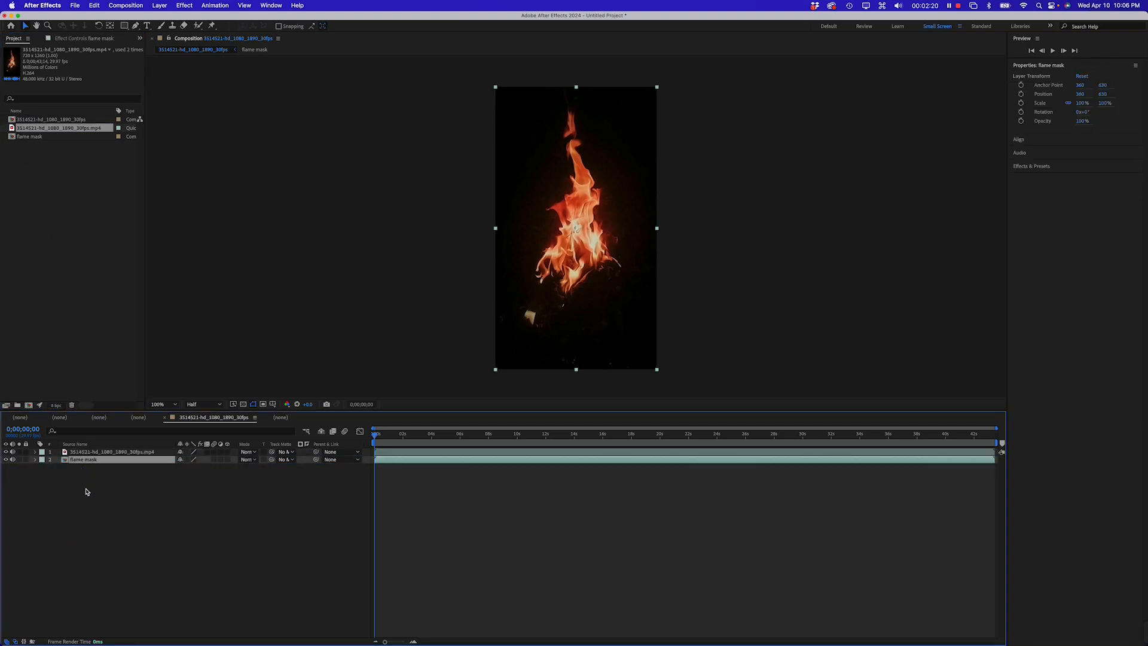
Open the flame mask composition and apply the Black & White effect to its footage layer
double_click(65, 461)
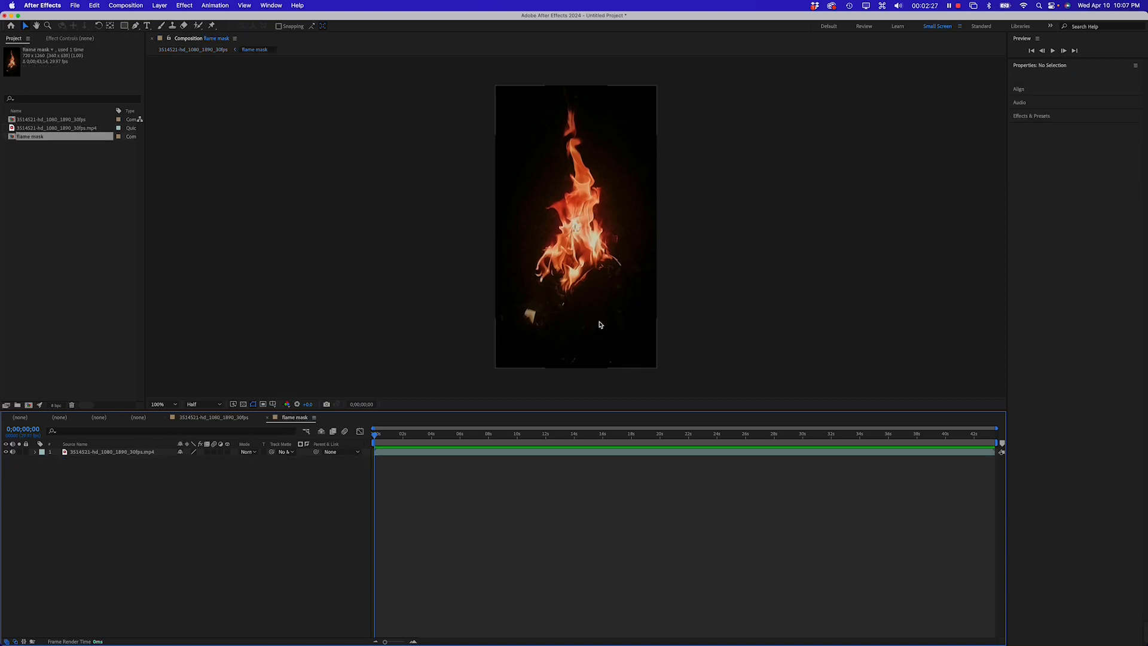
left_click(114, 453)
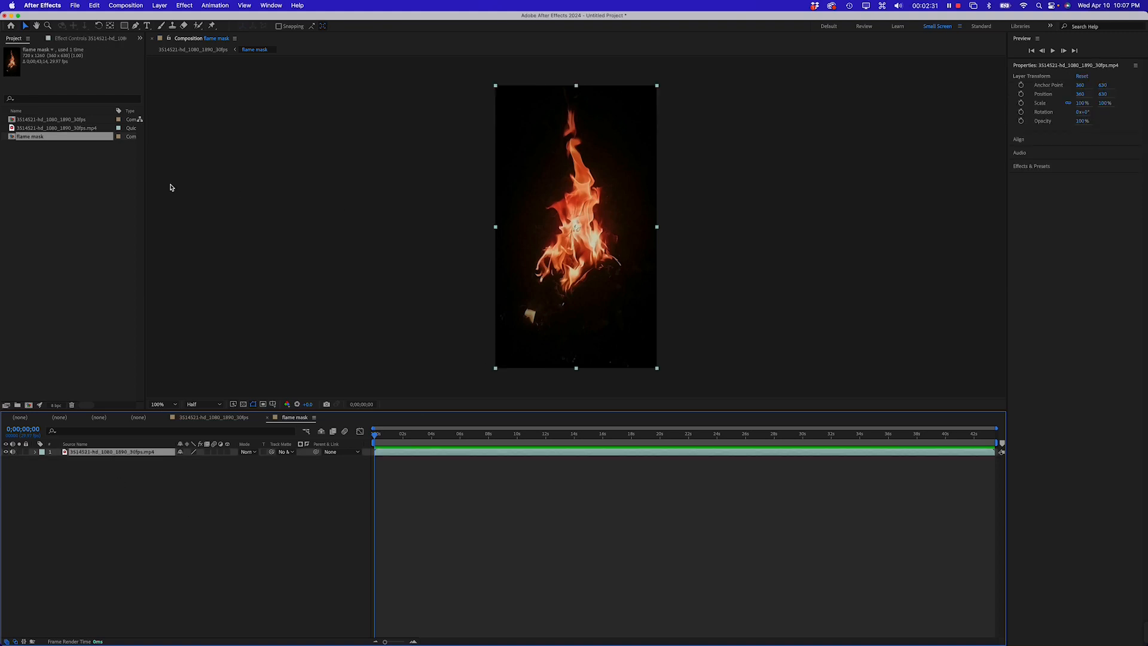
left_click(169, 7)
mouse_move(182, 5)
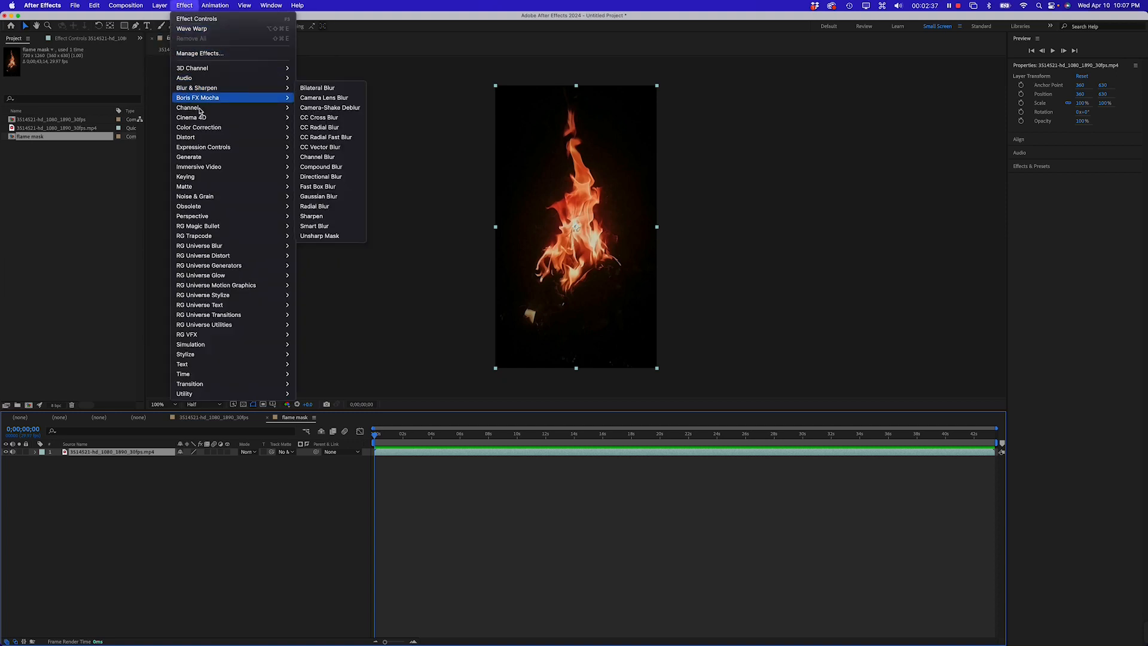
mouse_move(203, 128)
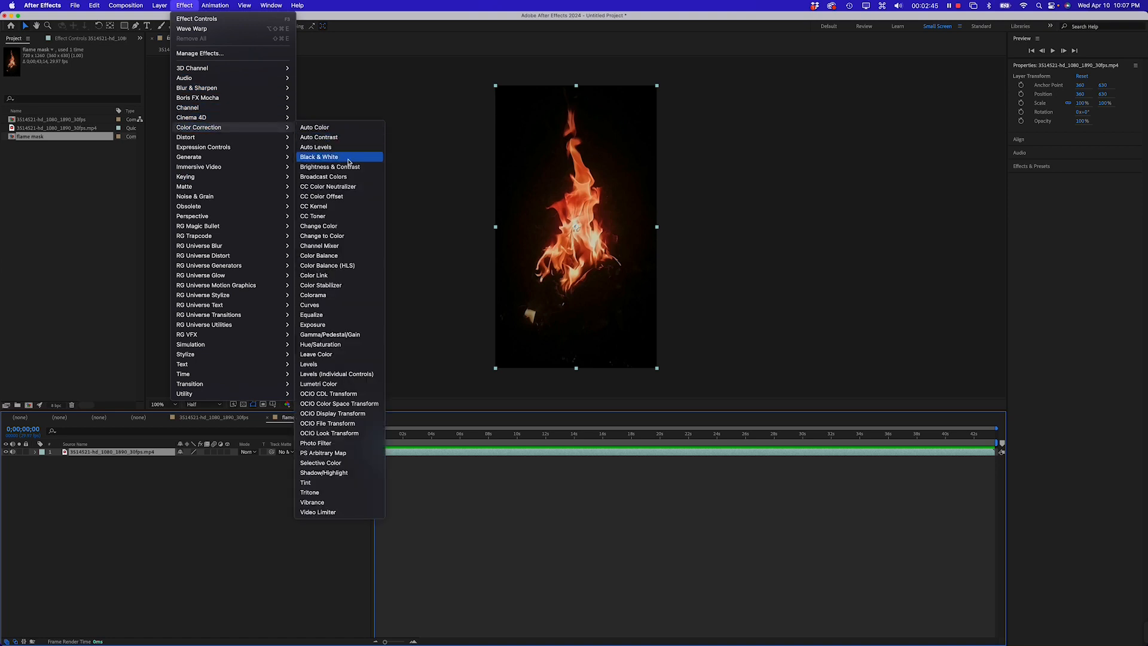
left_click(342, 158)
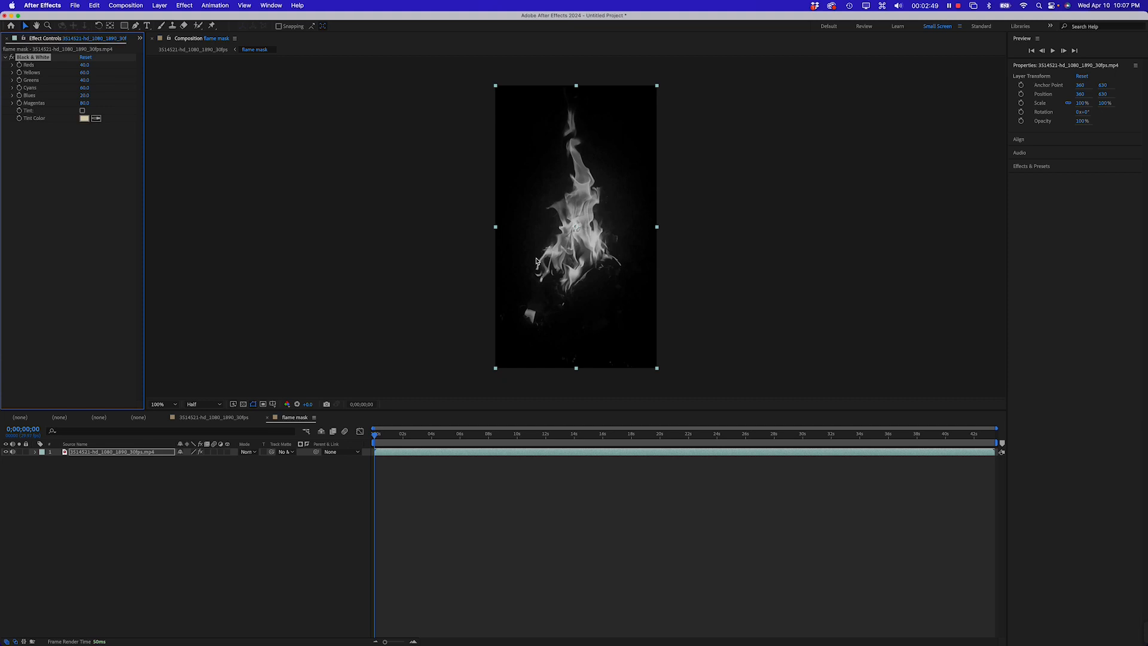
Expand the Black & White color controls and raise Reds to about 93
left_click(10, 58)
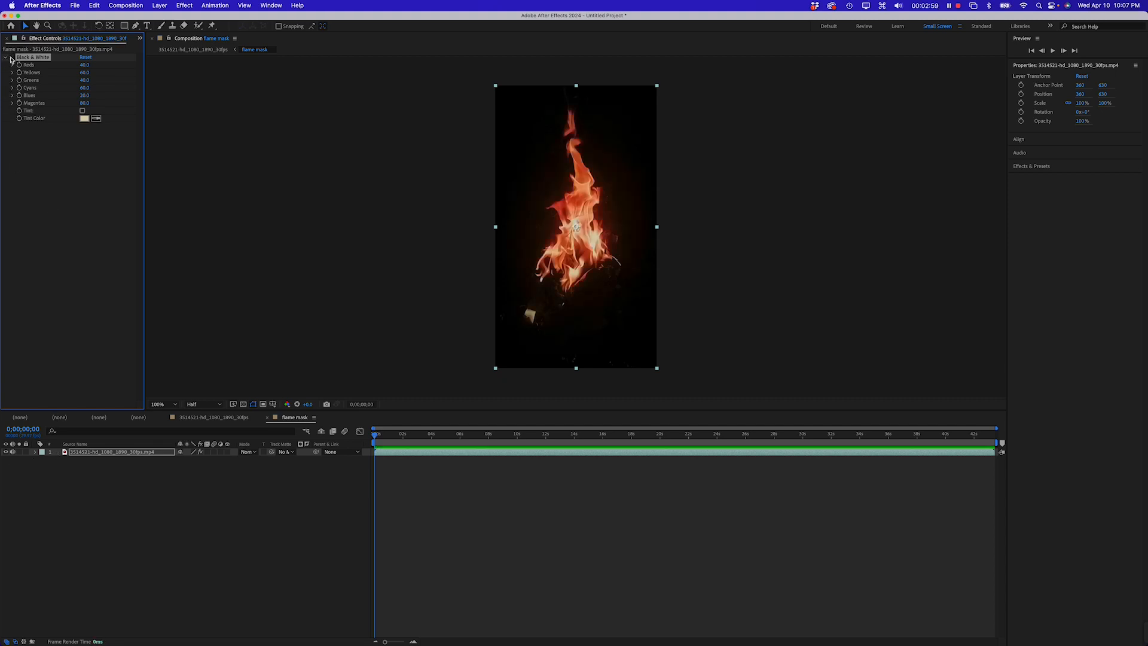
left_click(10, 58)
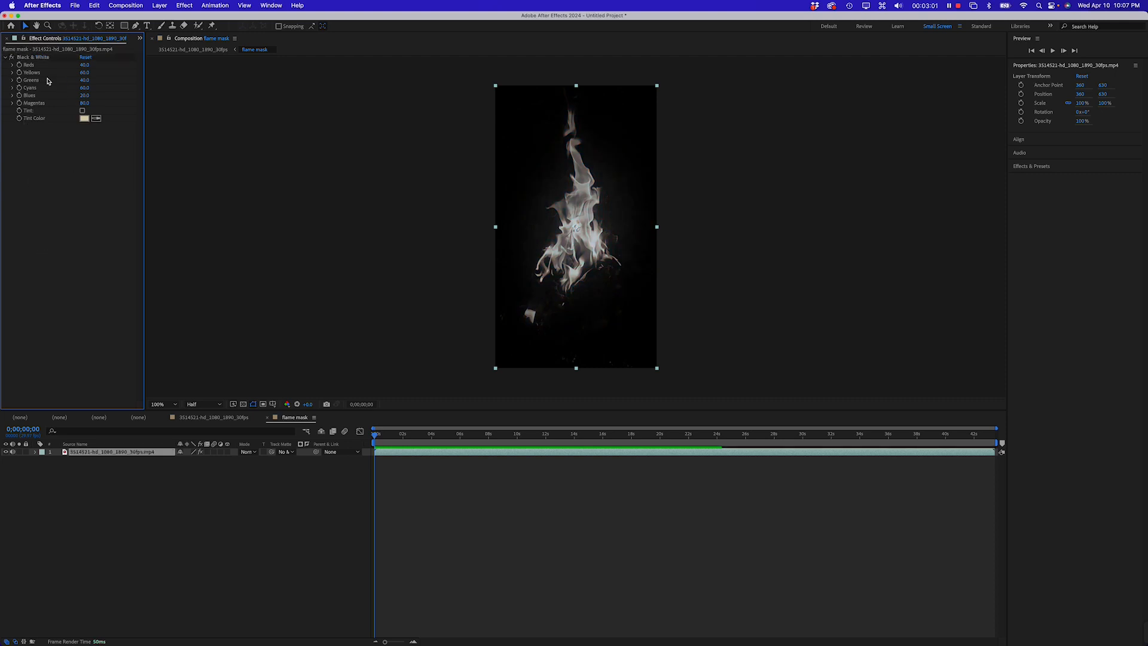
left_click(13, 65)
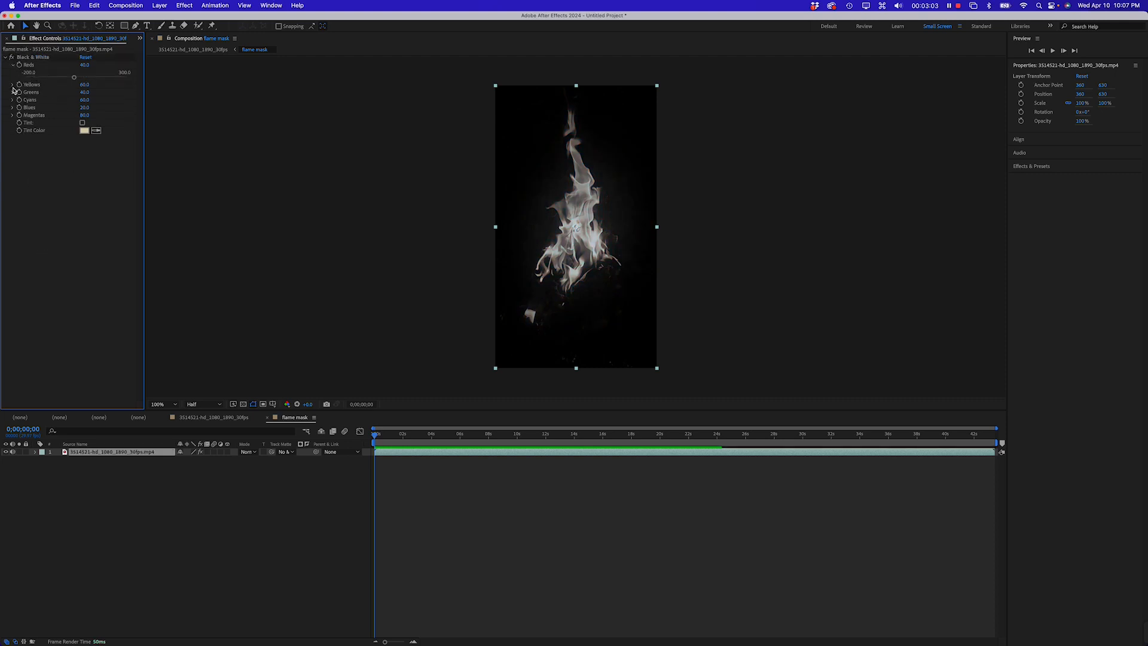
left_click(13, 85)
left_click_drag(80, 78, 85, 78)
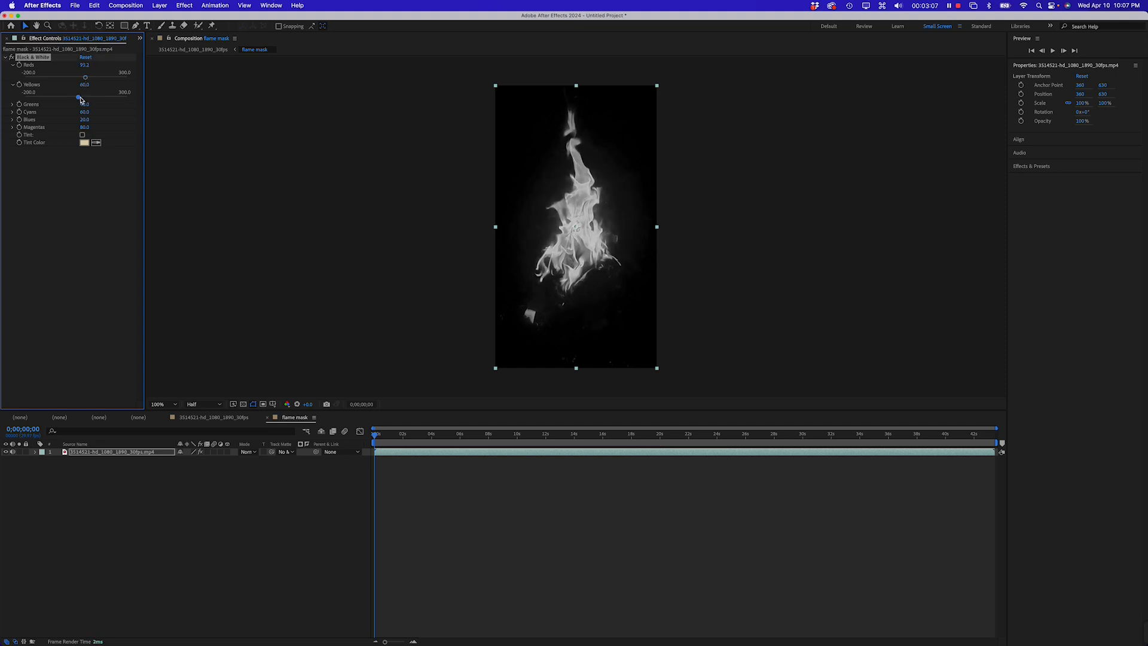
Raise the Black & White Yellows value to about 224 and Reds to about 130
left_click_drag(78, 97, 106, 100)
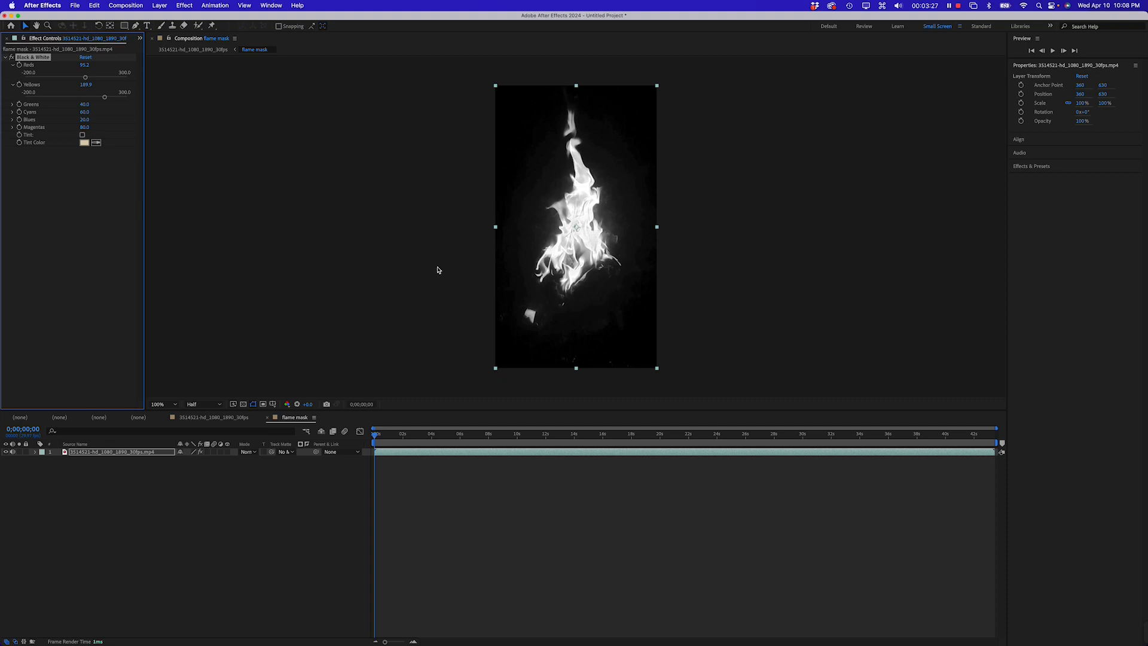
left_click(76, 285)
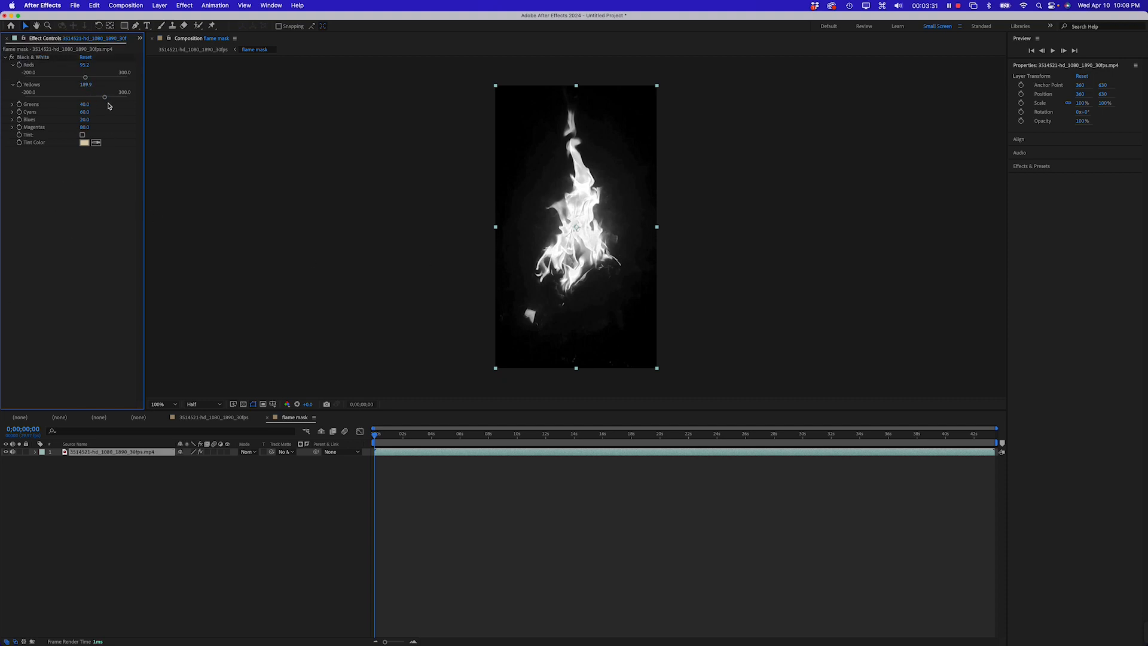
left_click_drag(104, 97, 94, 80)
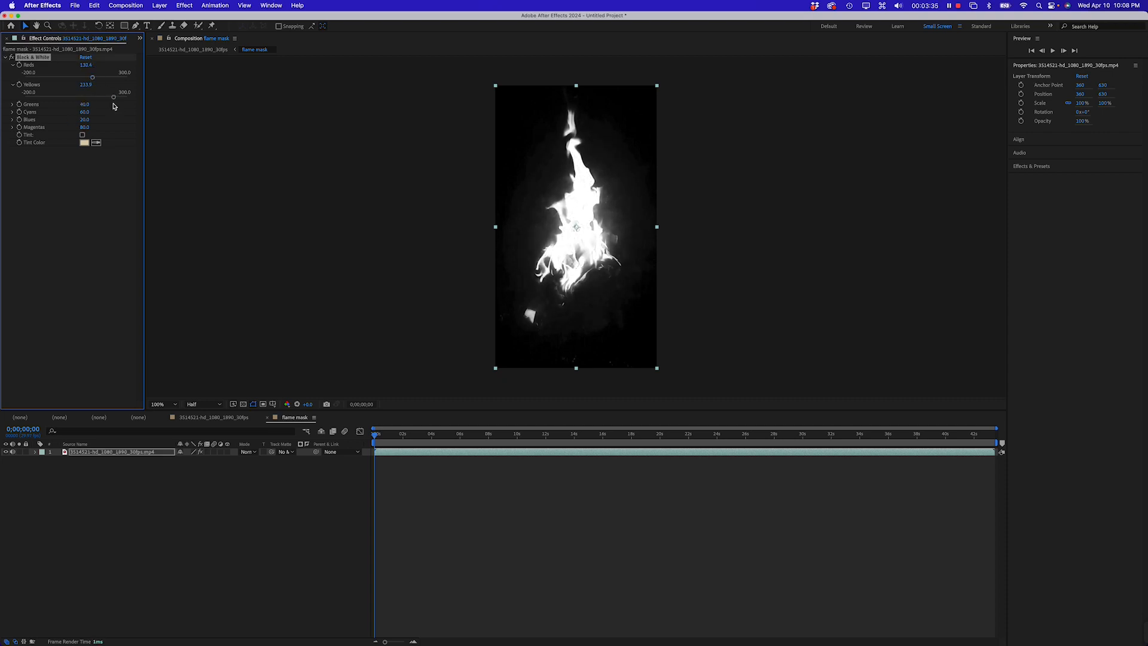
Apply the Levels color correction effect to the flame mask footage layer
left_click(190, 6)
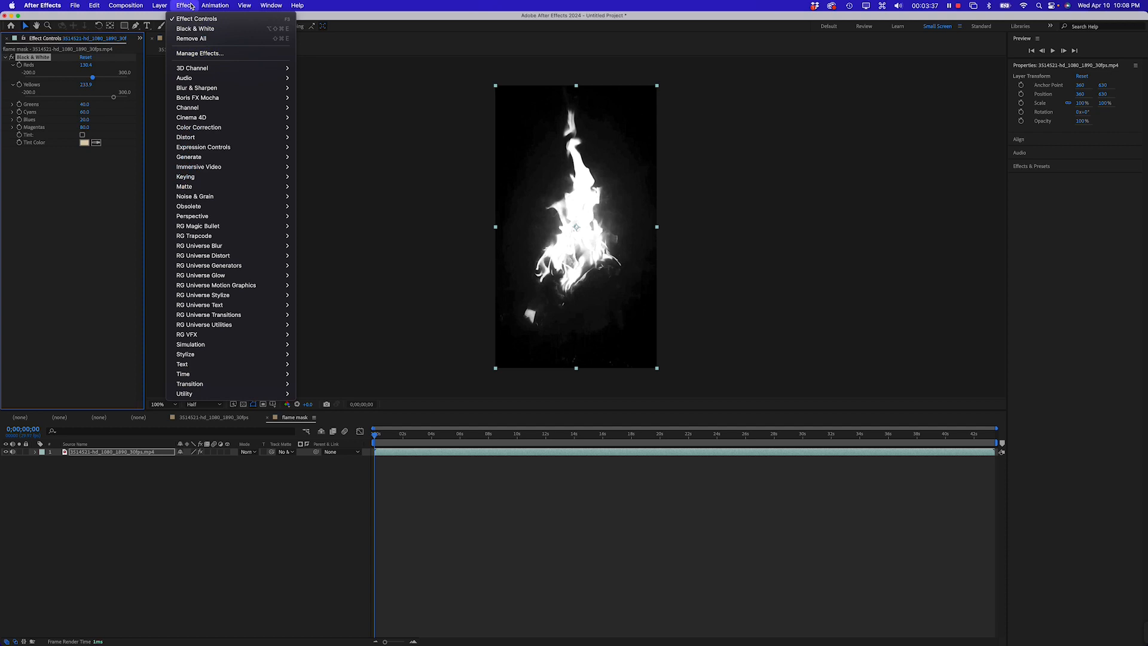
mouse_move(192, 137)
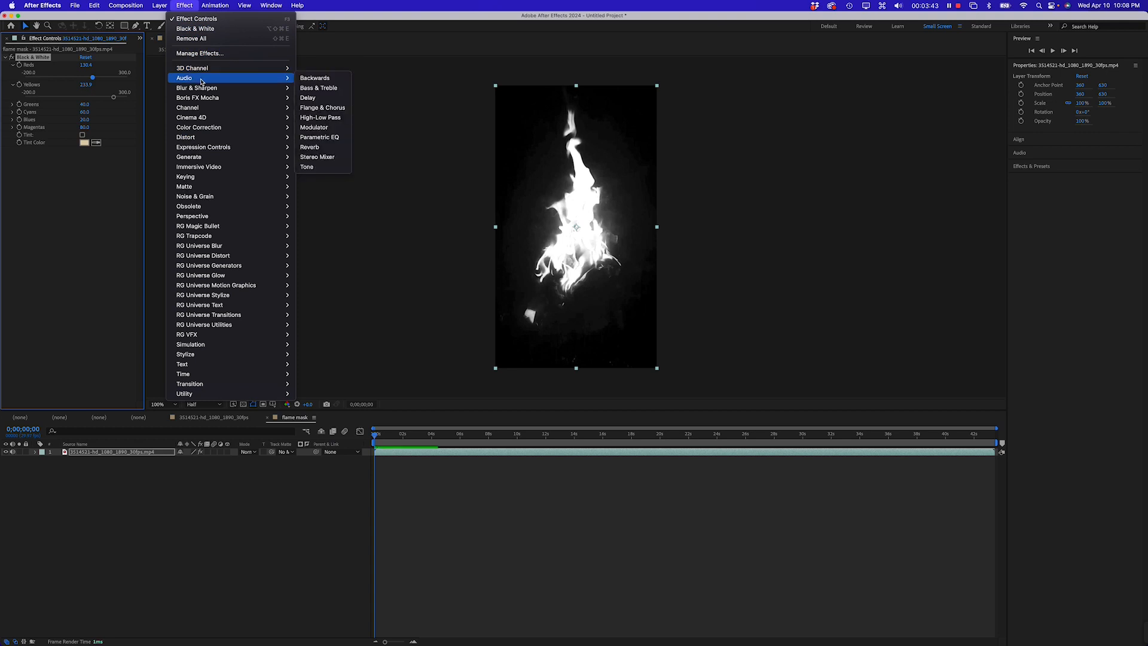
mouse_move(207, 110)
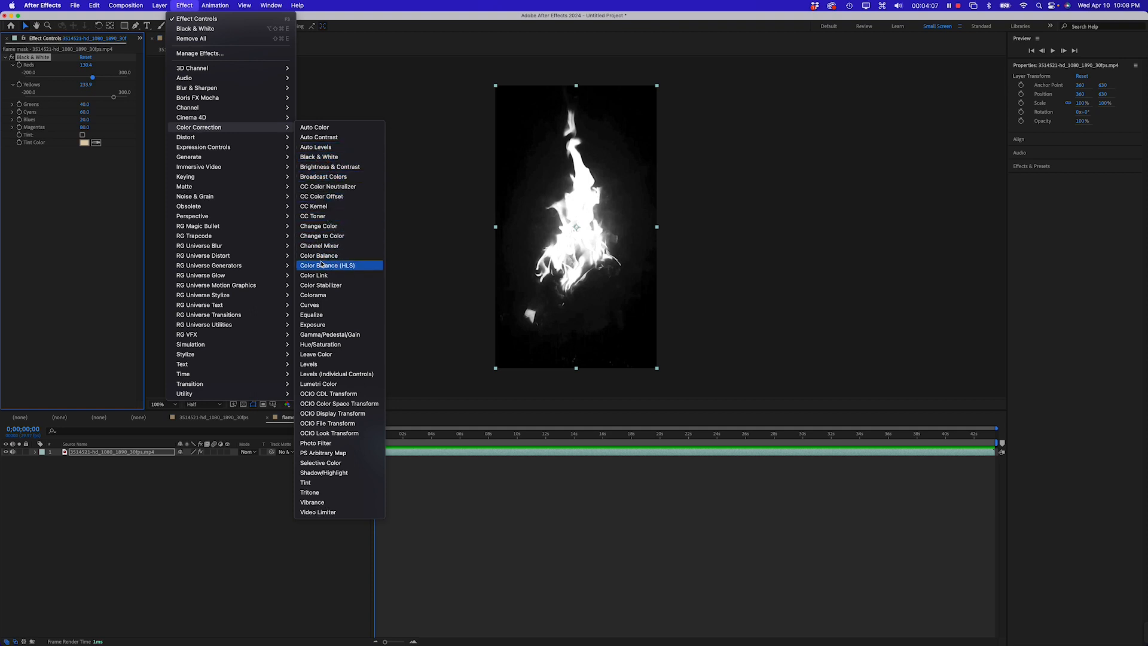
left_click(329, 365)
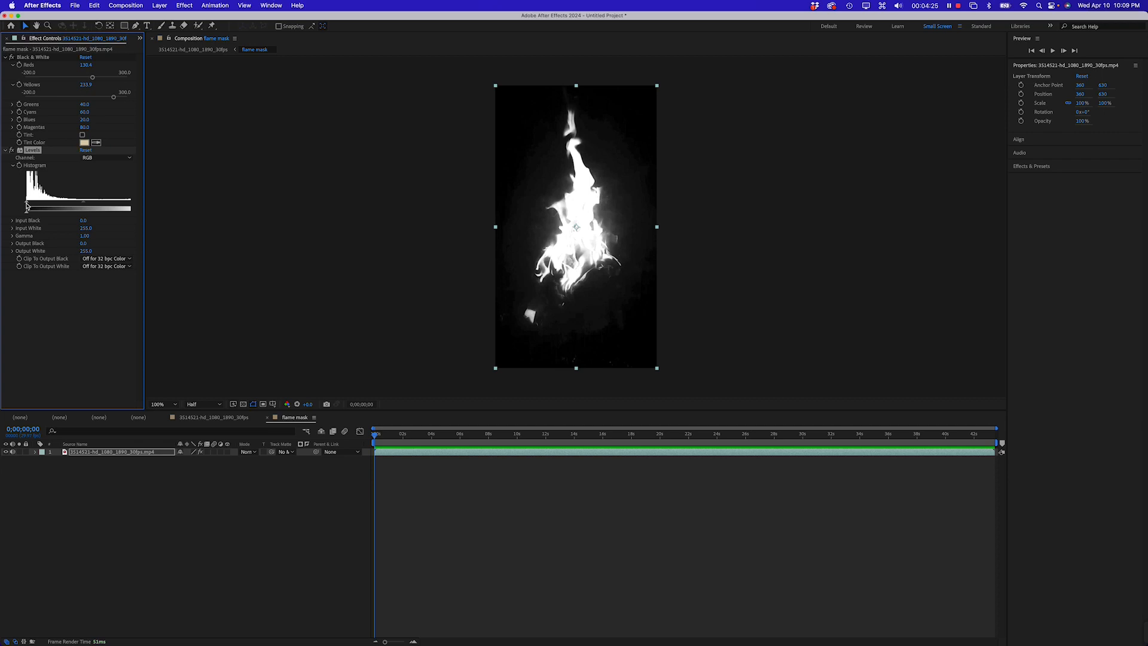
In Levels, raise Input Black to about 71 and set Gamma to about 1.6
left_click_drag(26, 205, 59, 207)
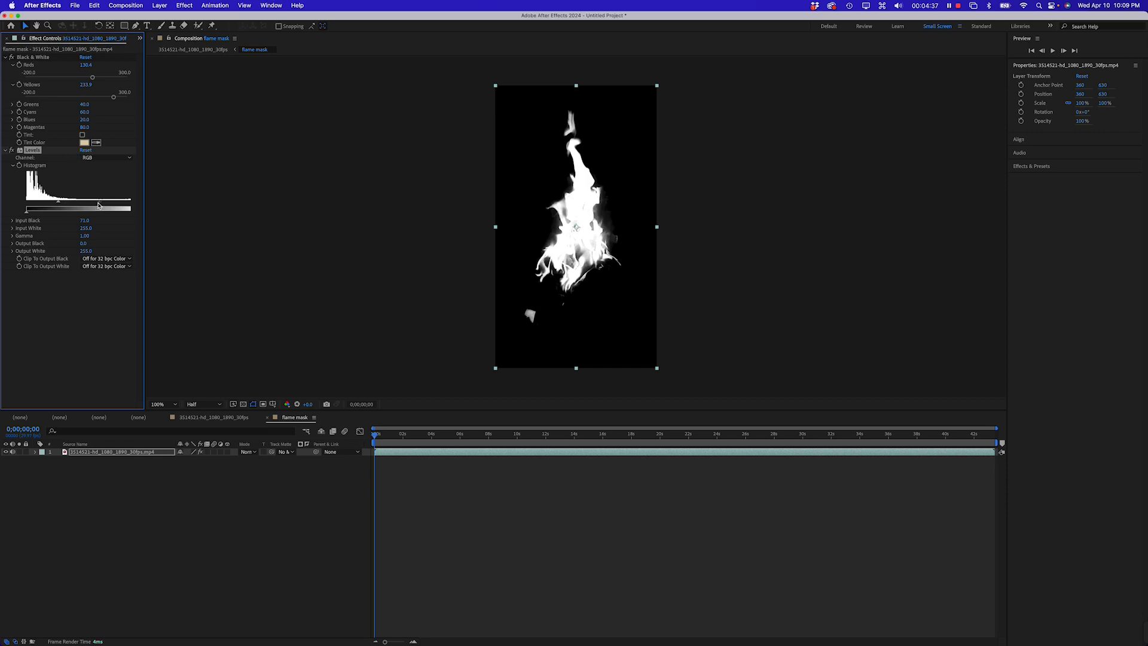
mouse_move(100, 205)
left_mouse_down()
mouse_move(62, 206)
mouse_move(89, 209)
left_mouse_up()
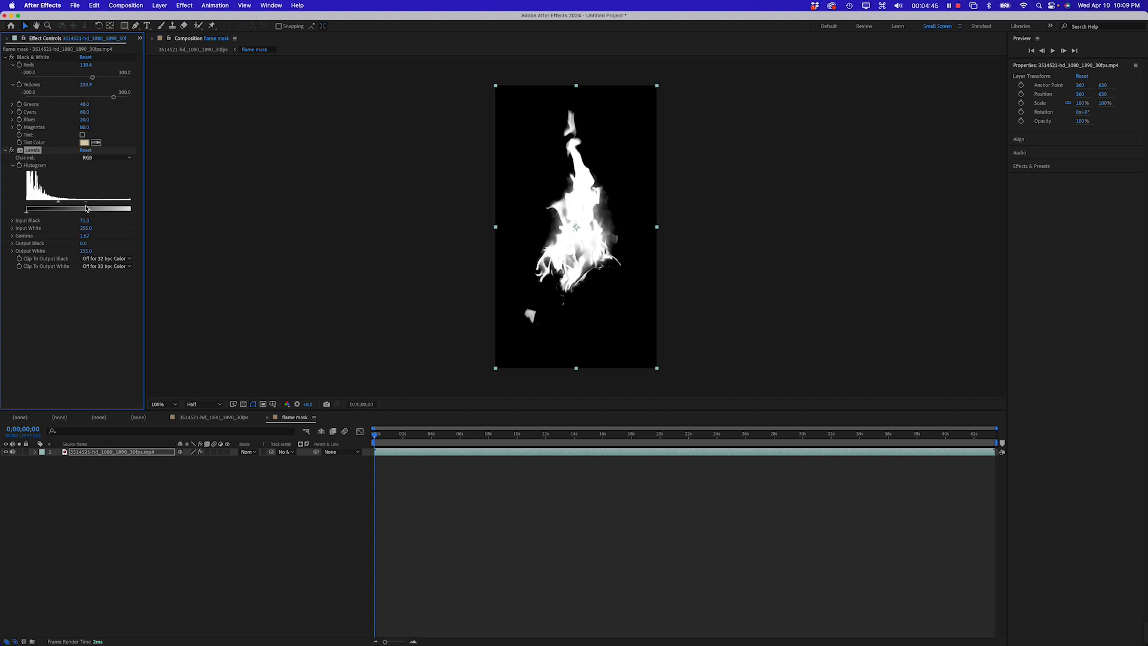
left_click(71, 356)
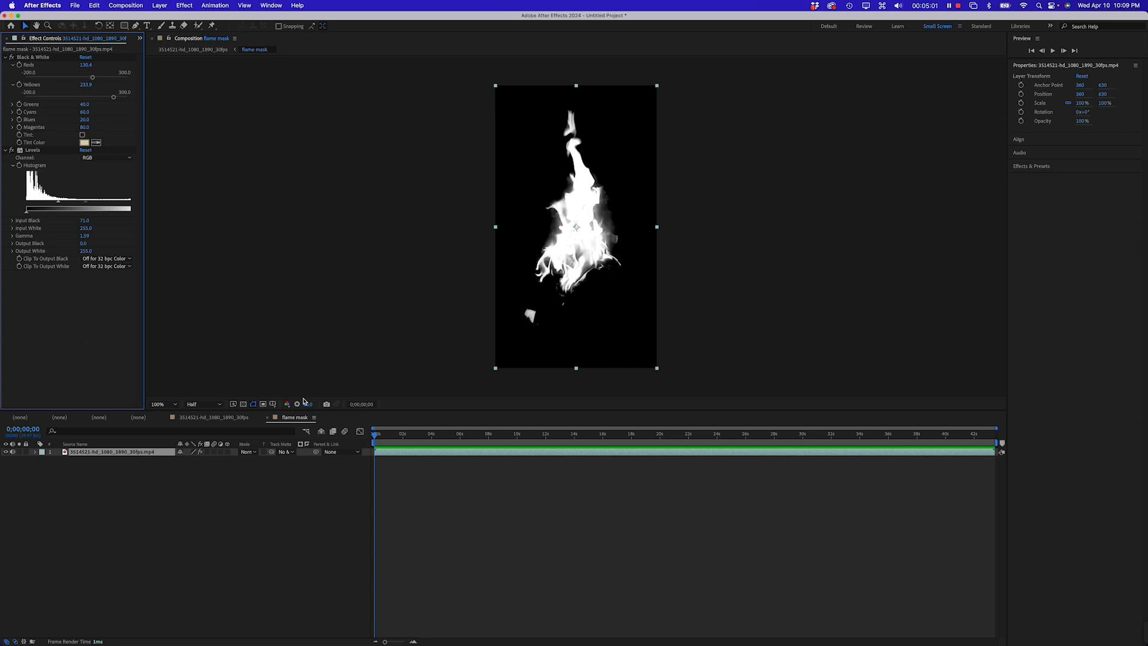
Return to the main composition and set the footage layer's track matte to the flame mask layer
left_click(211, 418)
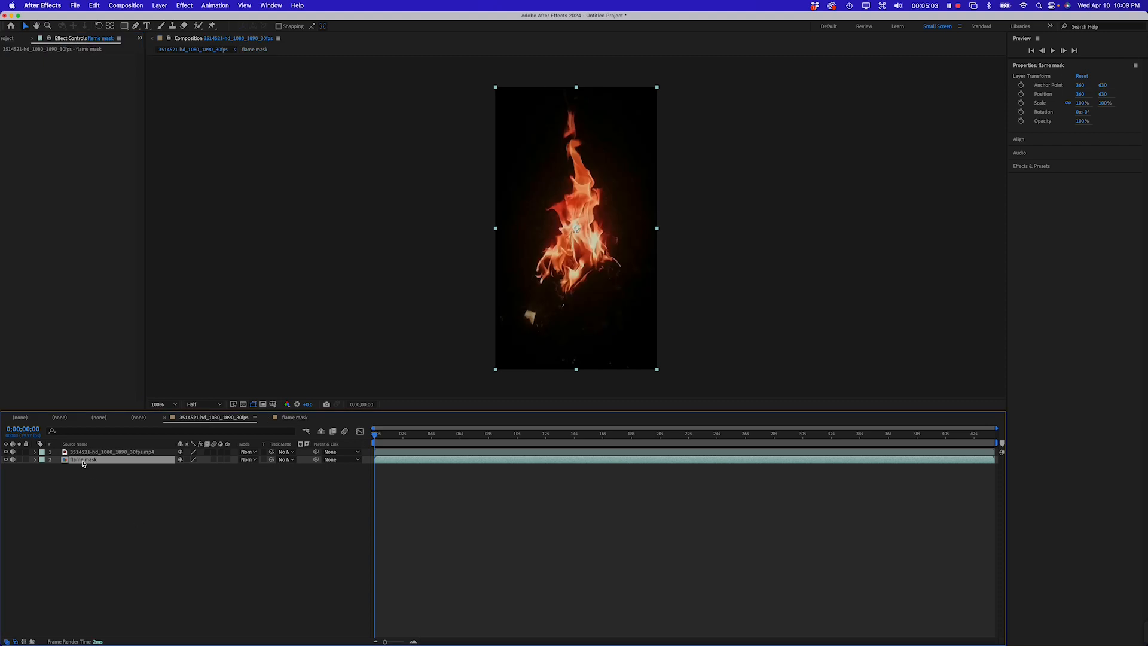
left_click(79, 453)
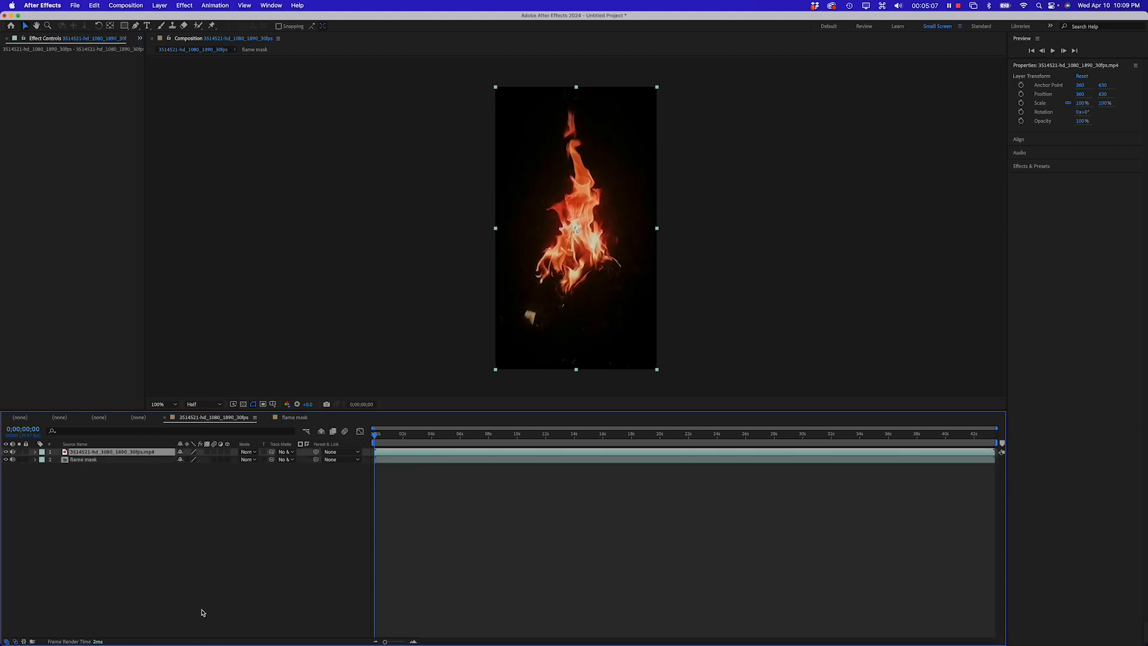
left_click(245, 489)
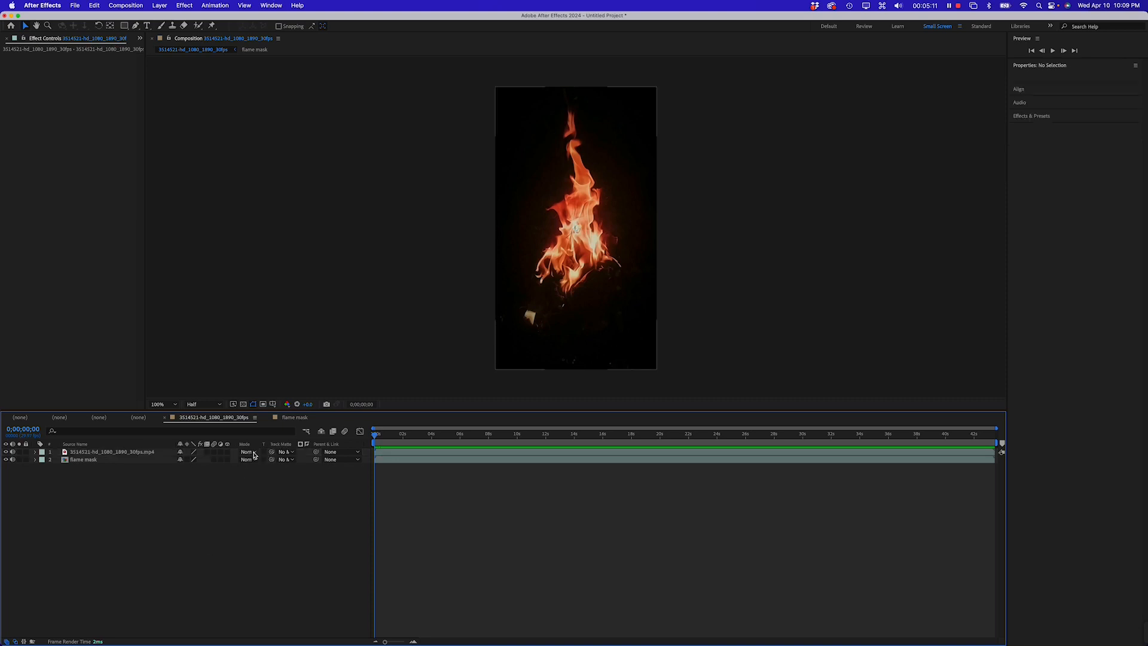
left_click(254, 455)
left_click(160, 536)
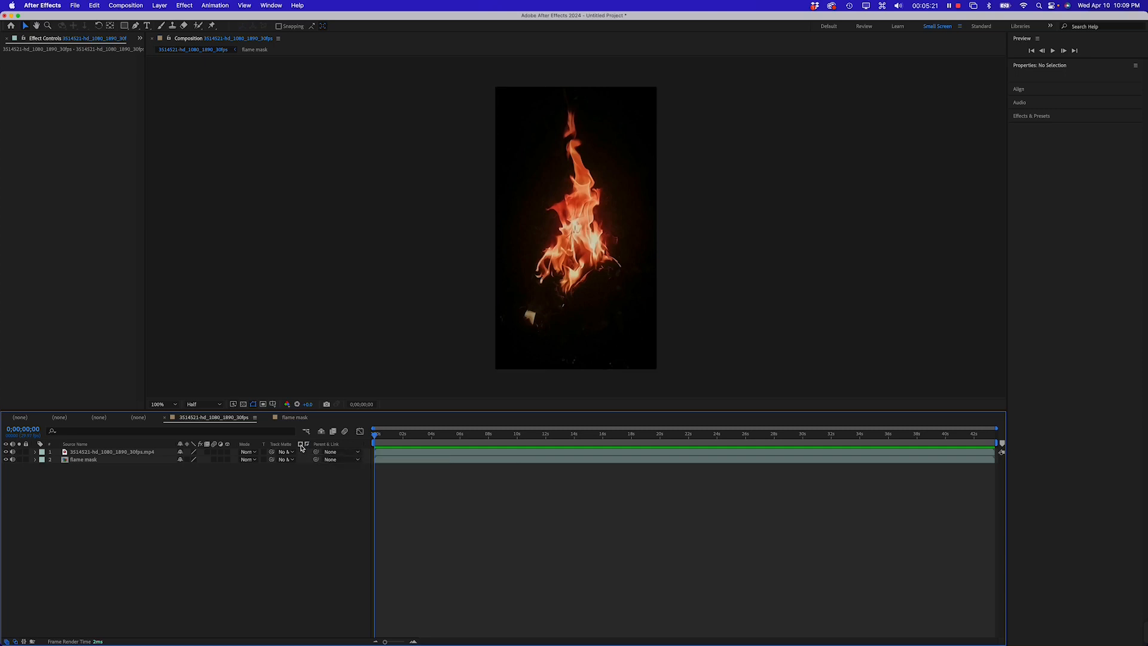
left_click(138, 453)
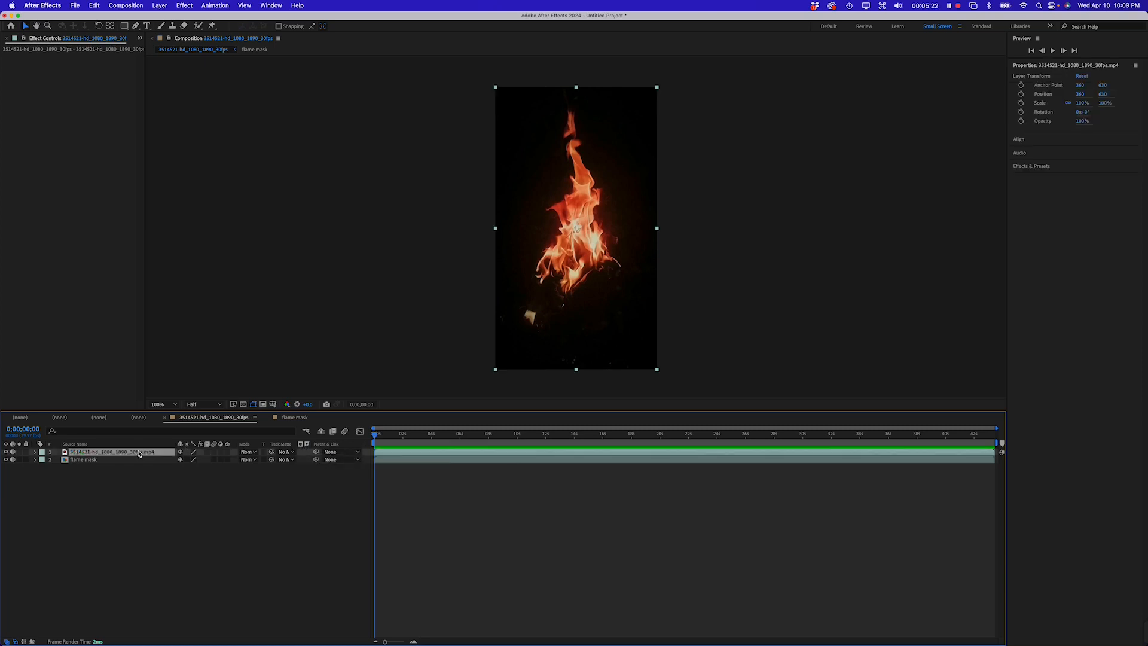
left_click(307, 456)
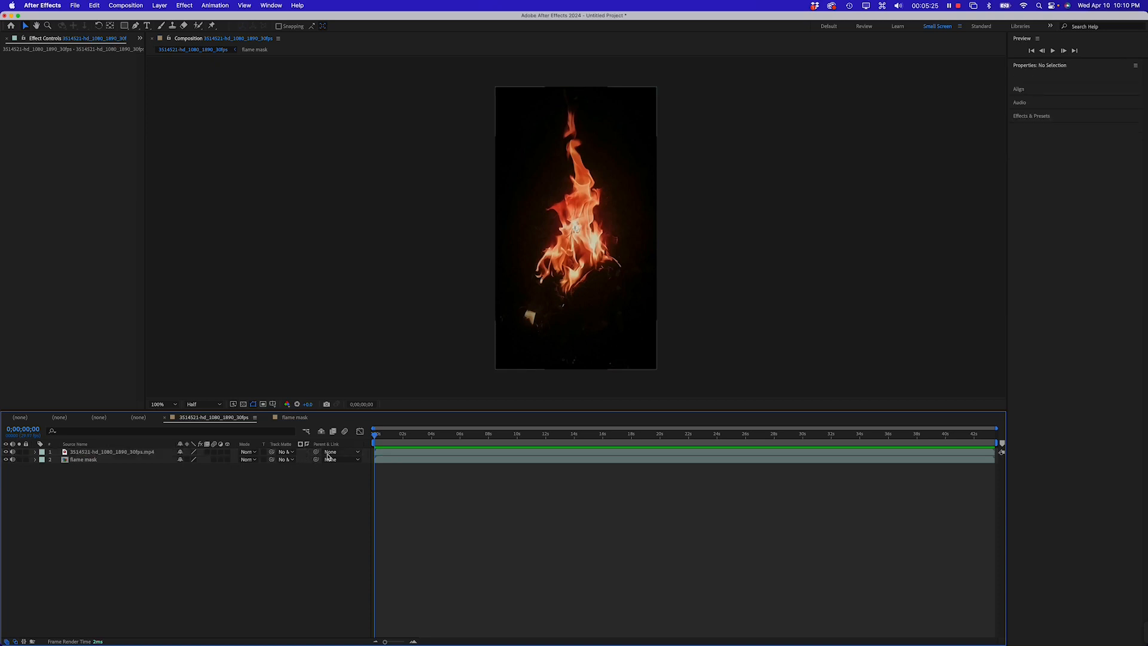
left_click(290, 455)
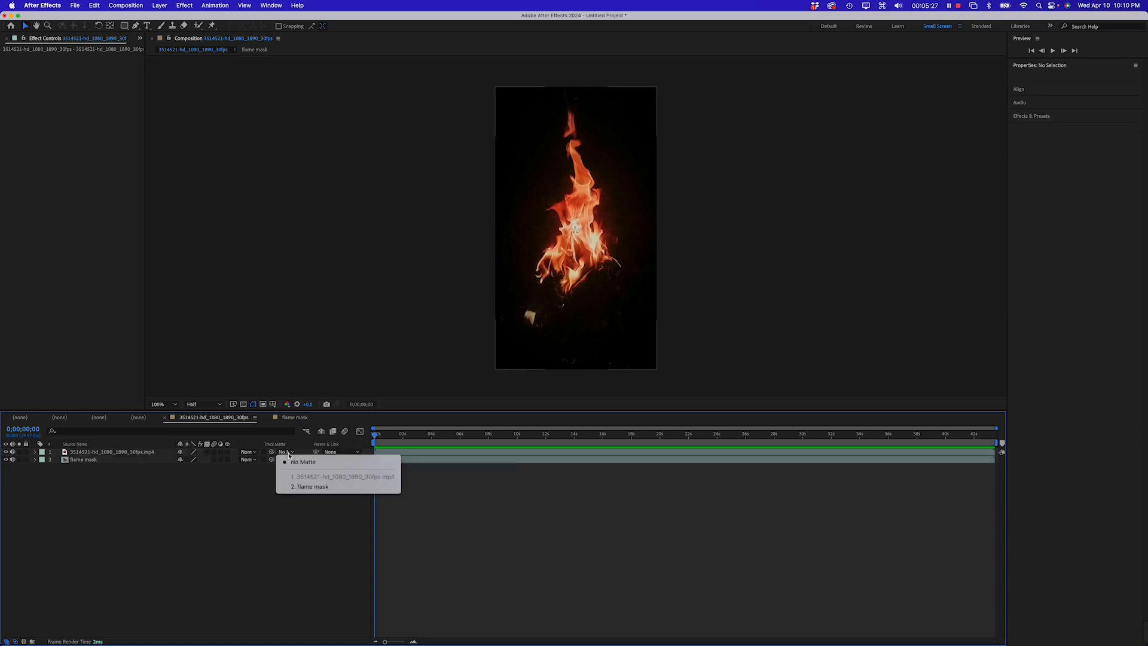
left_click(302, 487)
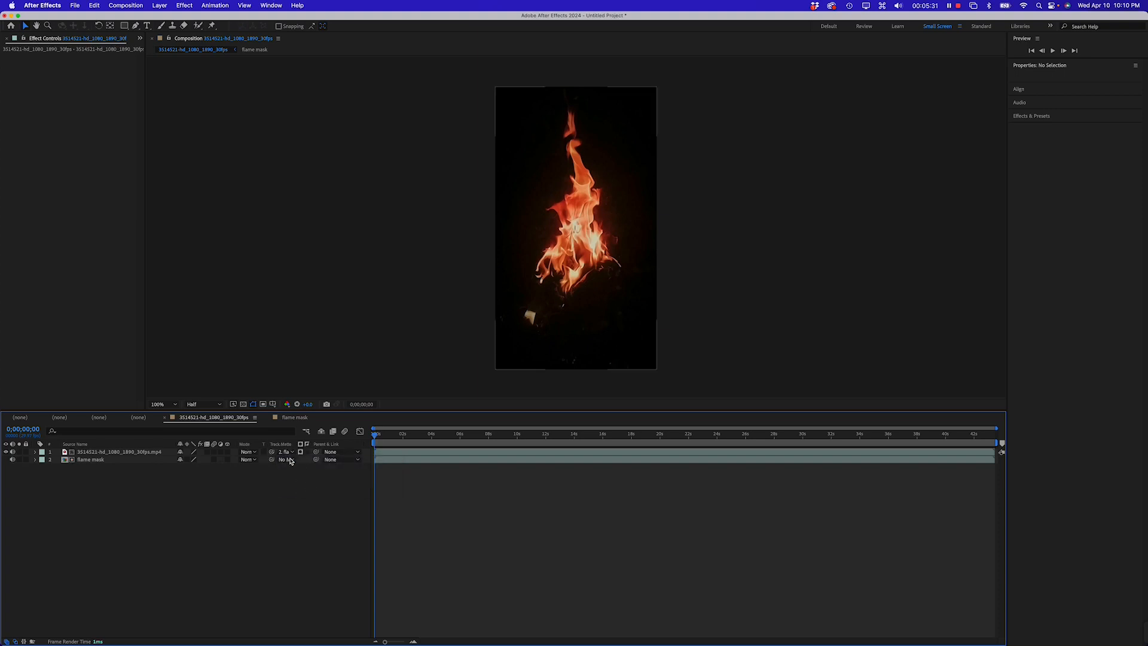
Set the track matte to use luminance without inversion
left_click(310, 454)
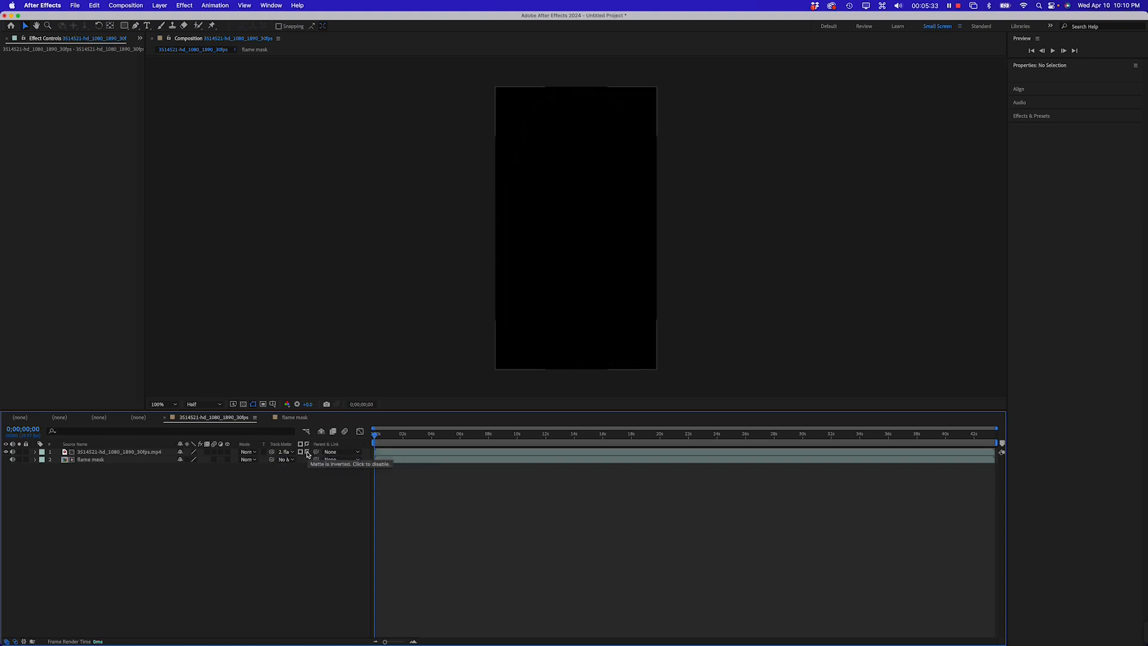
left_click(302, 453)
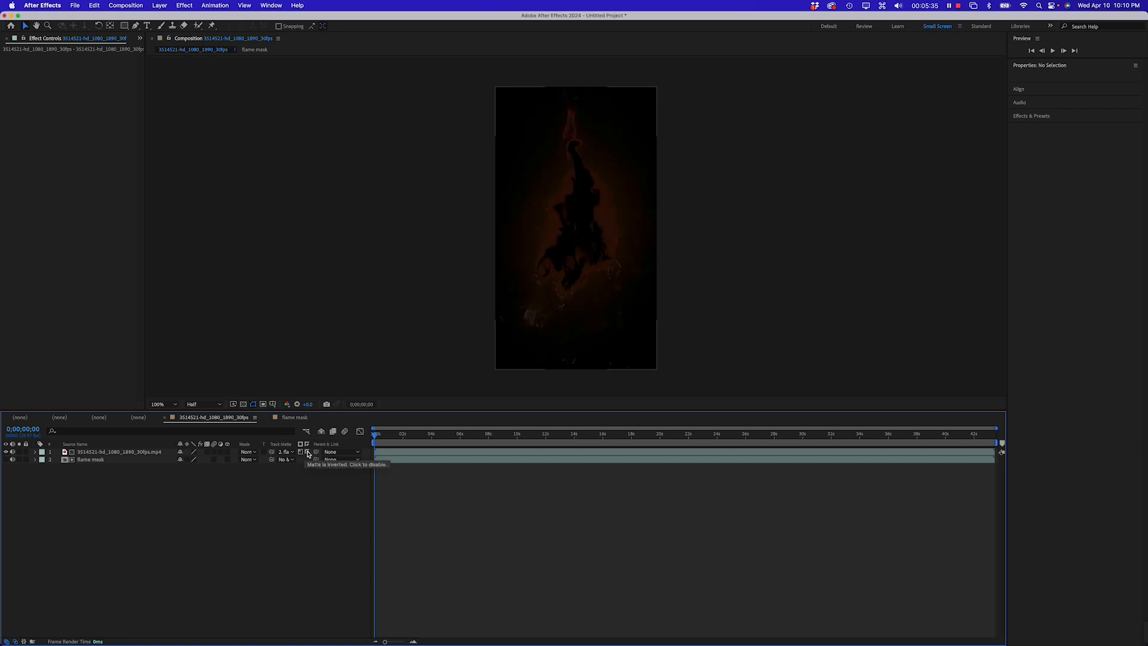
left_click(301, 453)
left_click(301, 452)
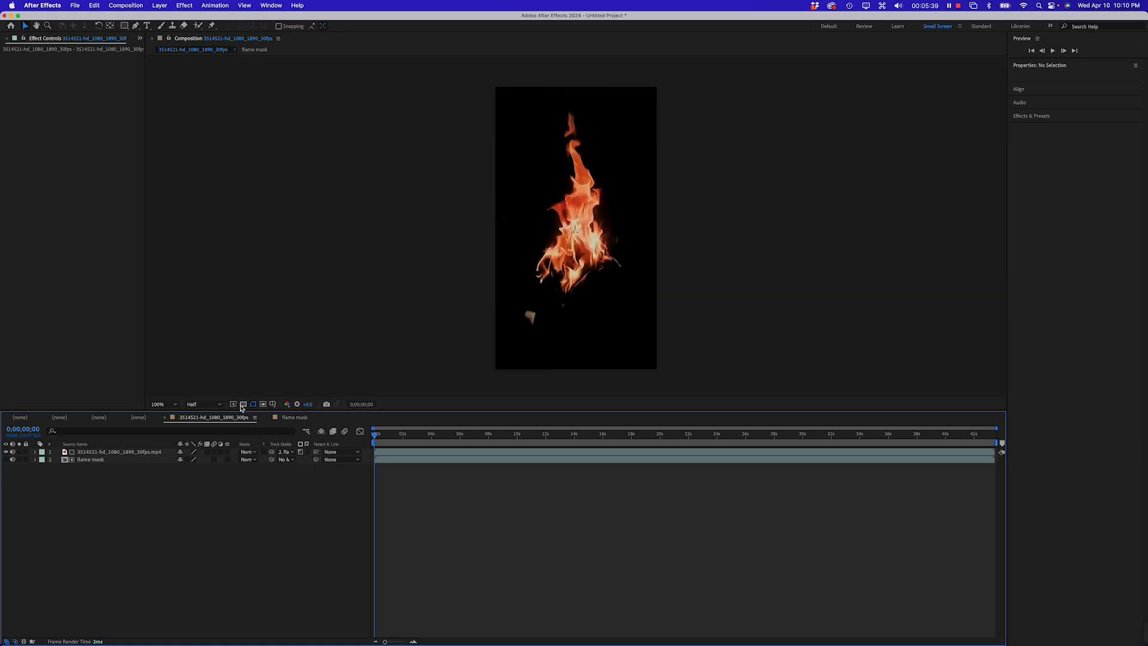
Turn on the transparency grid and preview the matted flame playback
left_click(243, 405)
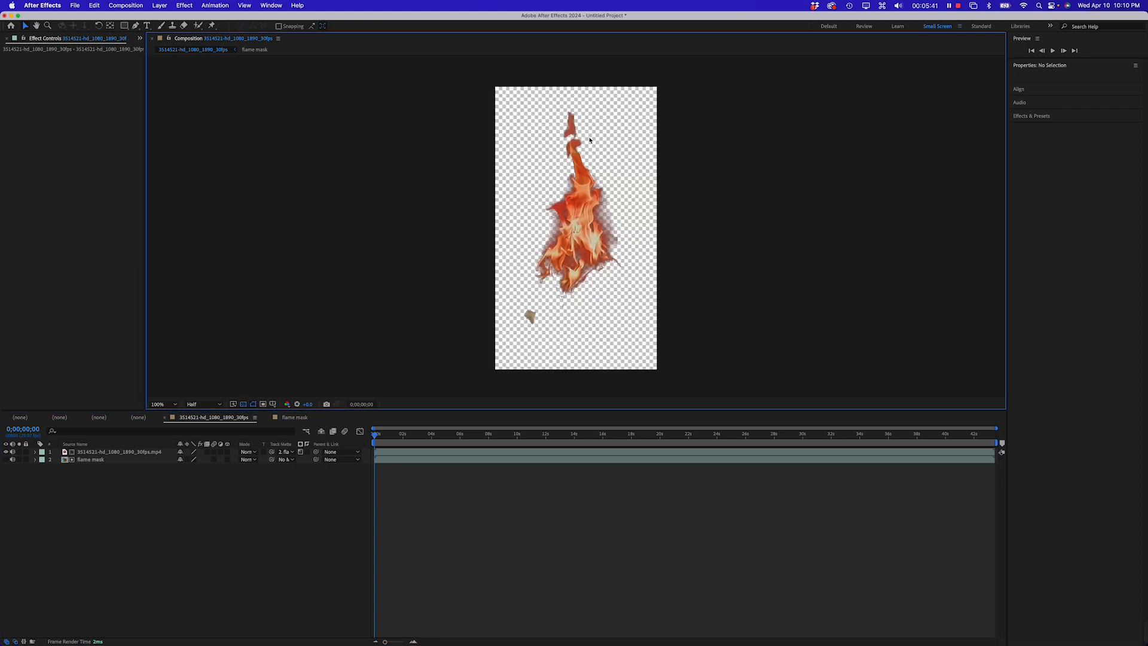
key("space")
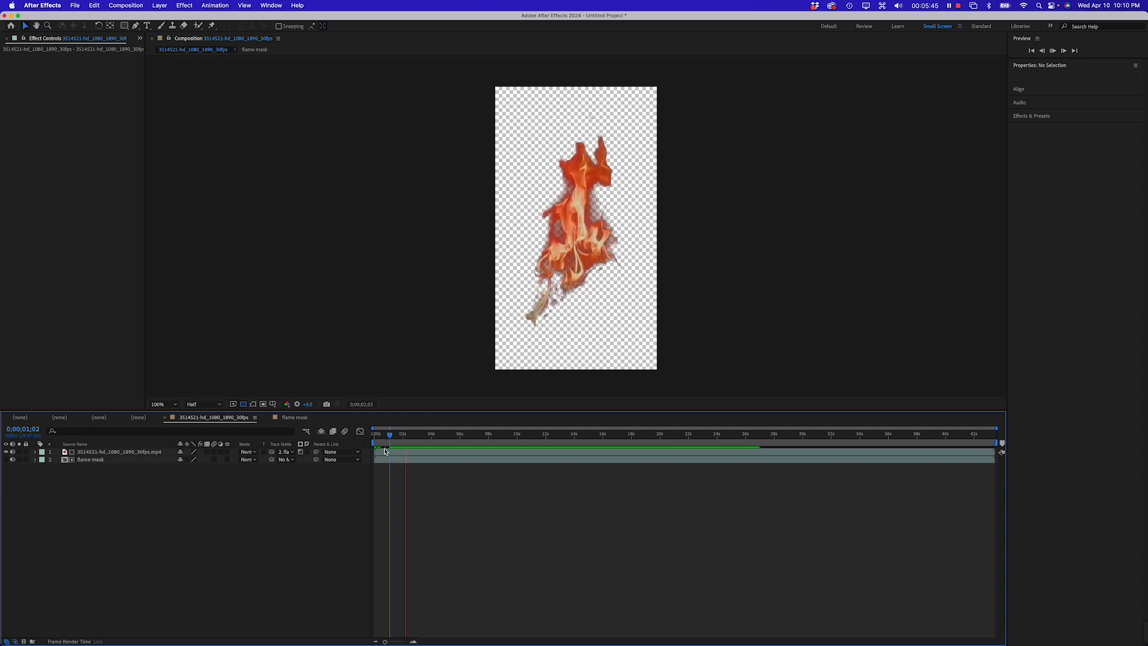
key("space")
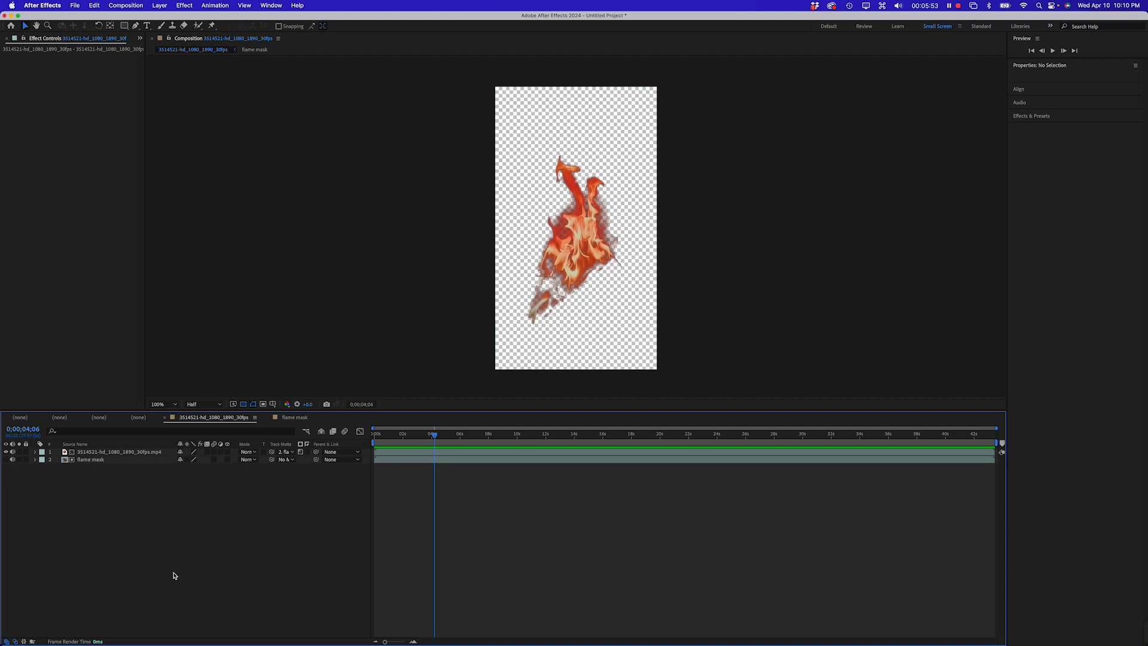
Create a new solid layer with a medium royal blue color
right_click(148, 523)
mouse_move(197, 529)
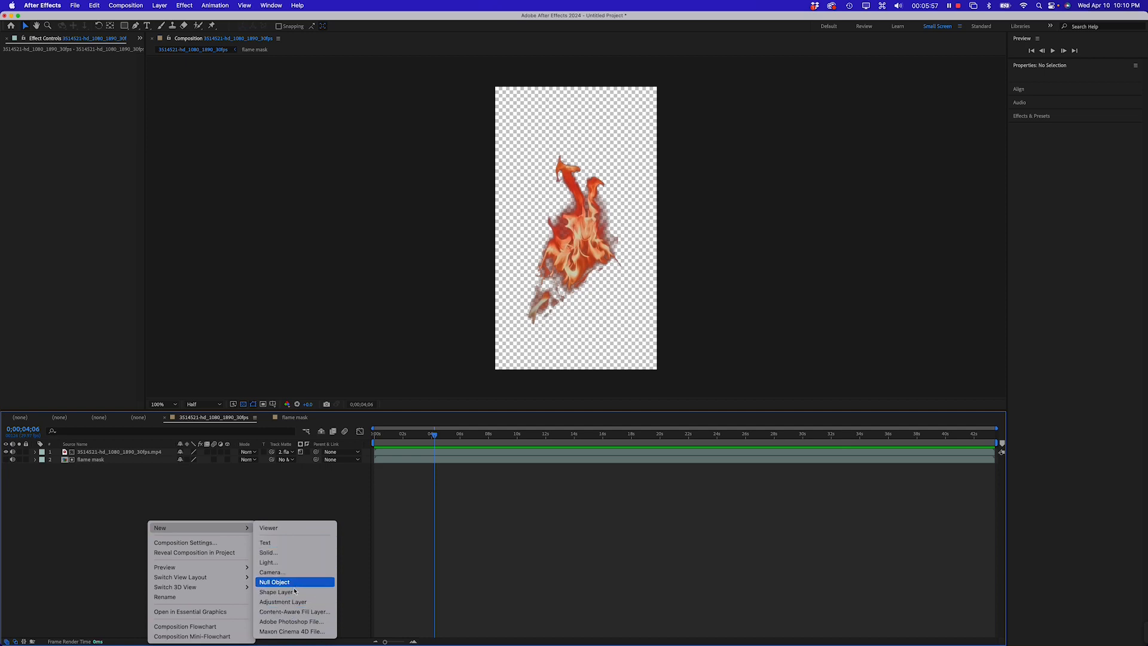
left_click(299, 554)
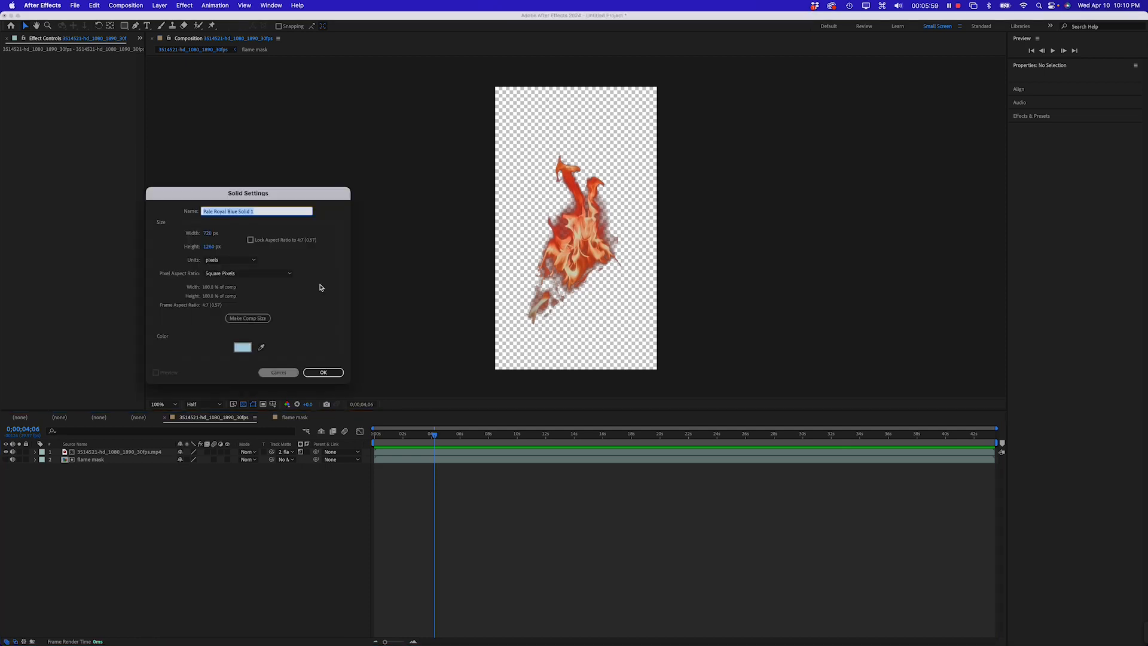
left_click(244, 346)
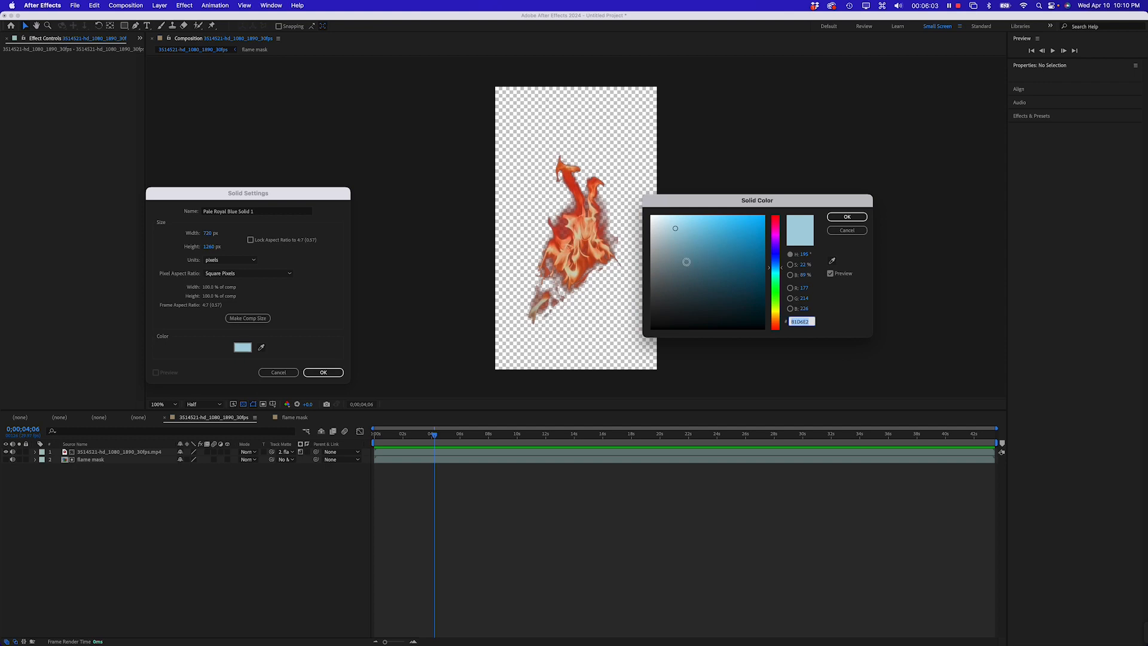
left_click(709, 263)
left_click(778, 293)
mouse_move(779, 293)
left_mouse_down()
mouse_move(779, 255)
mouse_move(716, 279)
mouse_move(711, 265)
left_mouse_up()
key("Return")
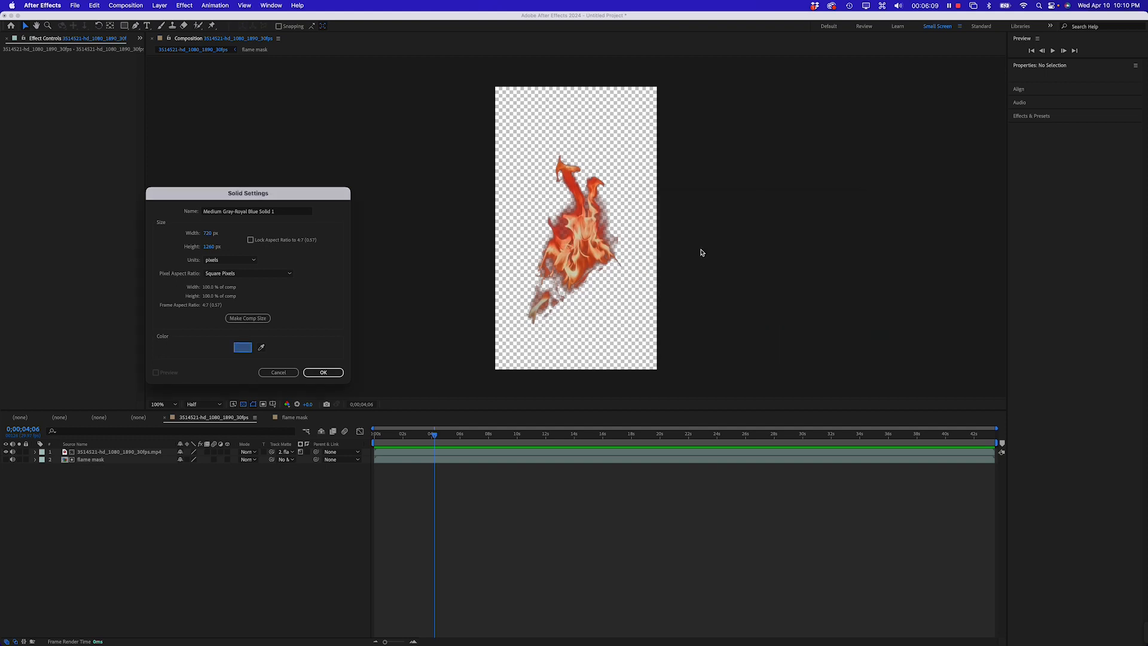
left_click(326, 372)
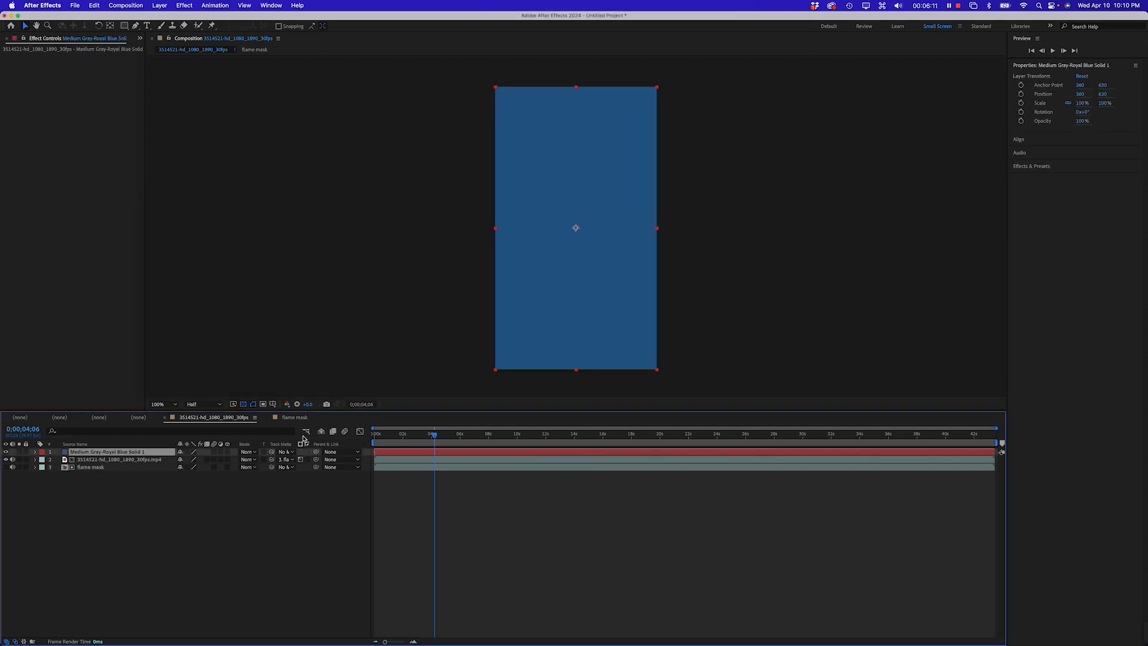
Move the blue solid to the bottom of the layer stack and preview the composition from the start
left_click_drag(132, 454, 130, 472)
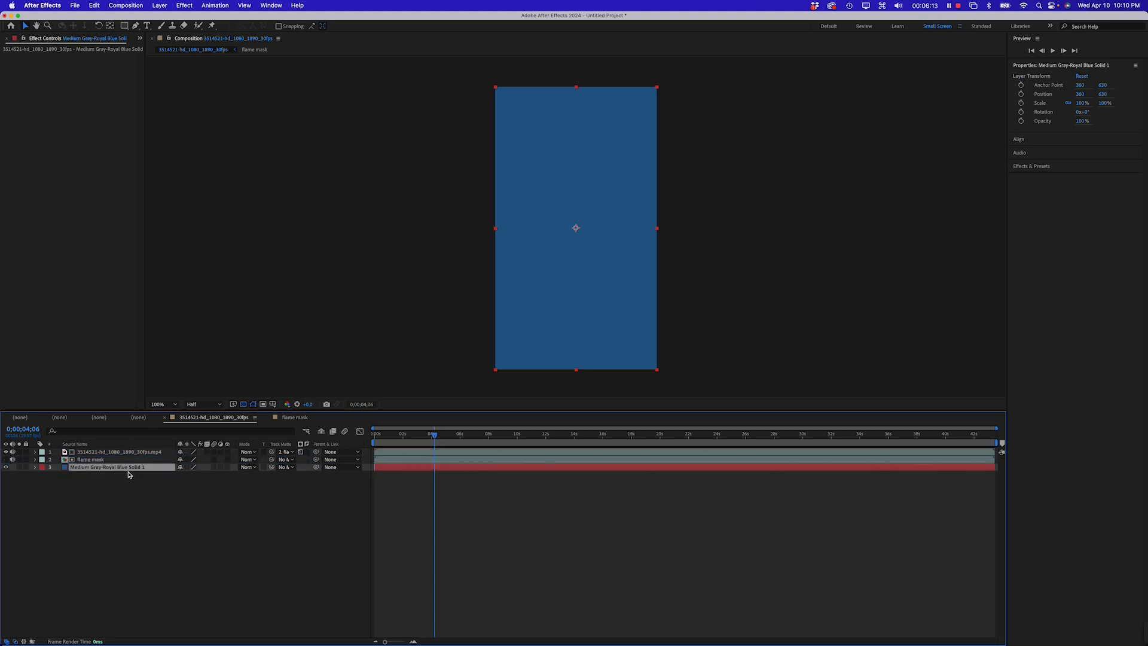
left_click_drag(432, 444, 376, 443)
key("space")
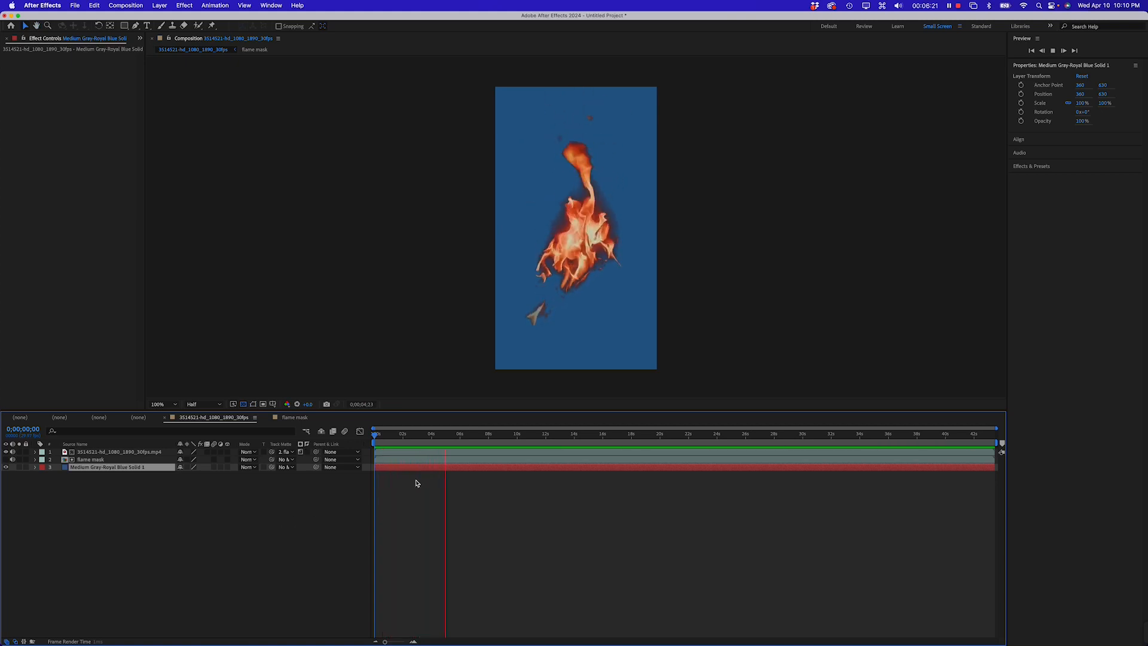
key("space")
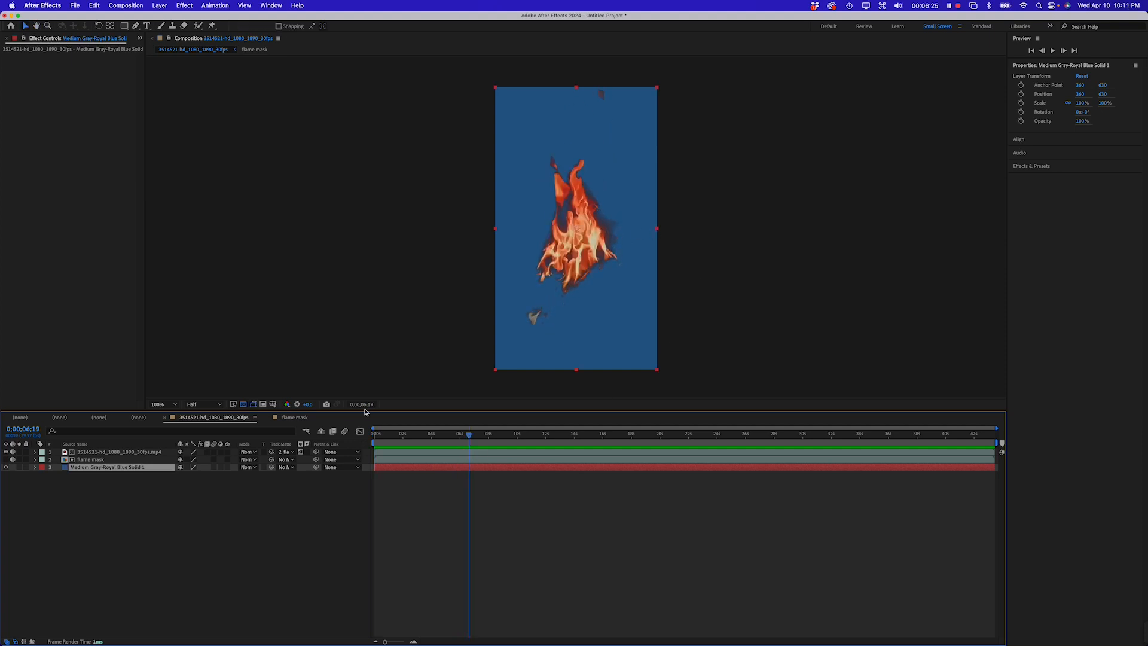
In the flame mask composition, raise the Levels Input Black to about 124, then return to the main composition
left_click(296, 418)
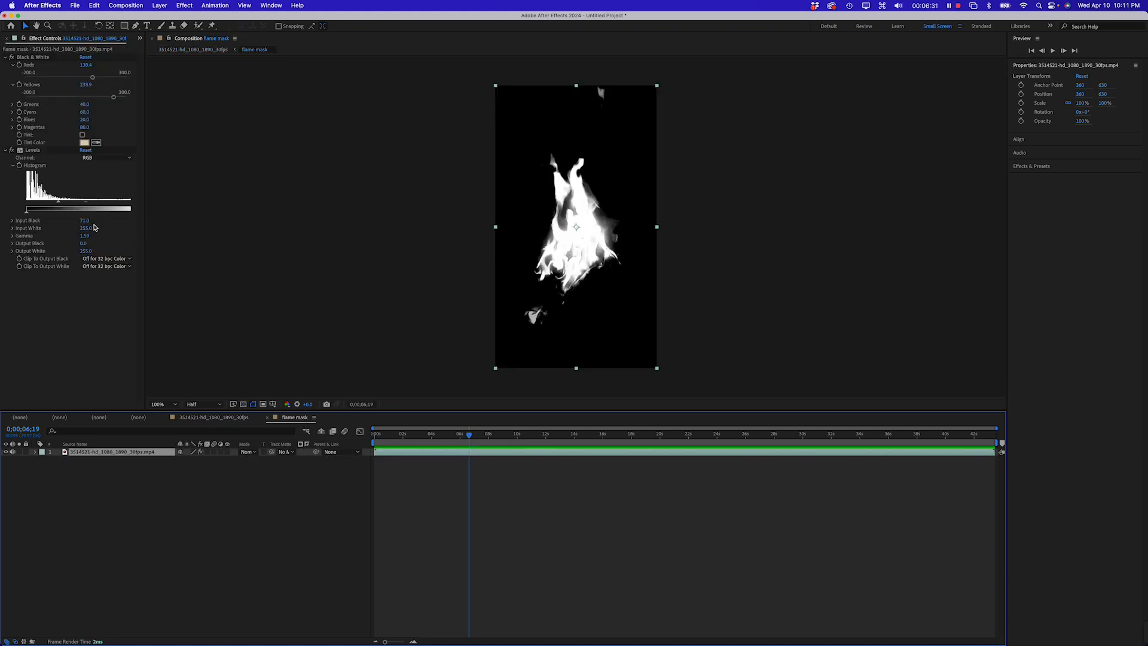
left_click_drag(58, 205, 82, 205)
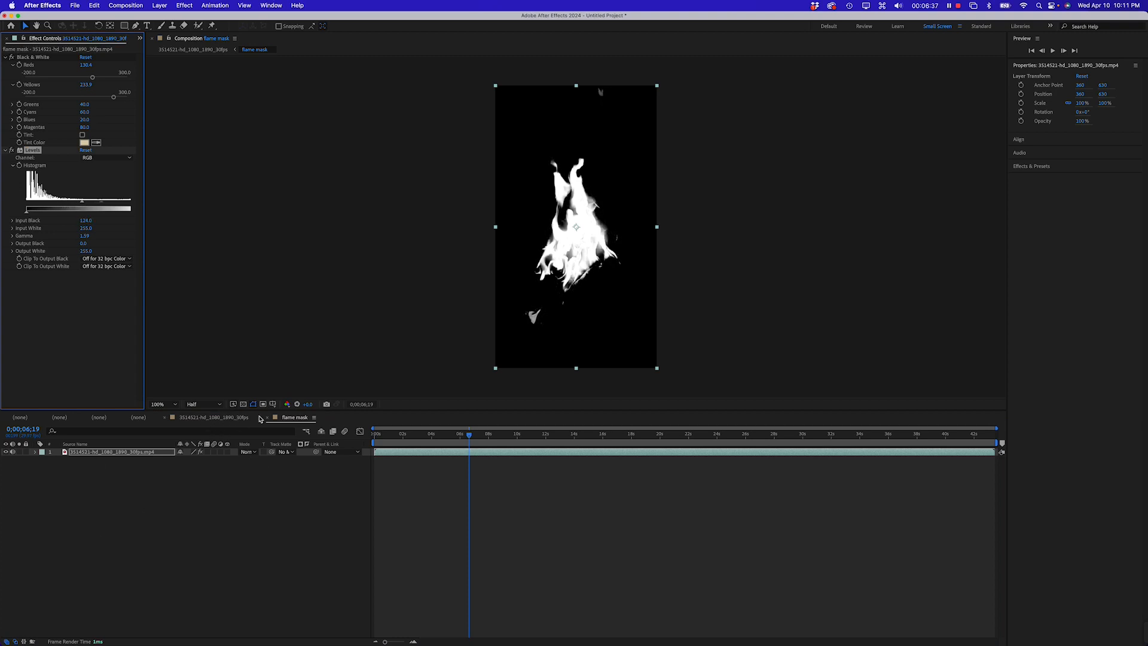
left_click(183, 421)
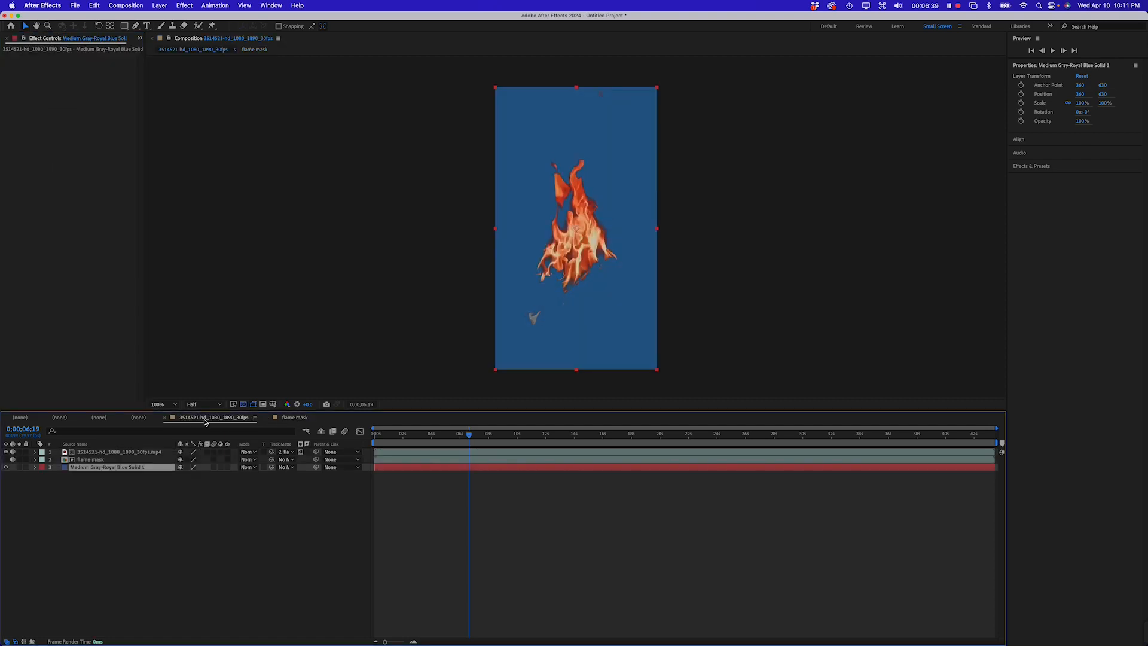
Scrub and play back the main composition to review the matted flame against the blue background
left_click_drag(452, 438, 396, 436)
key("space")
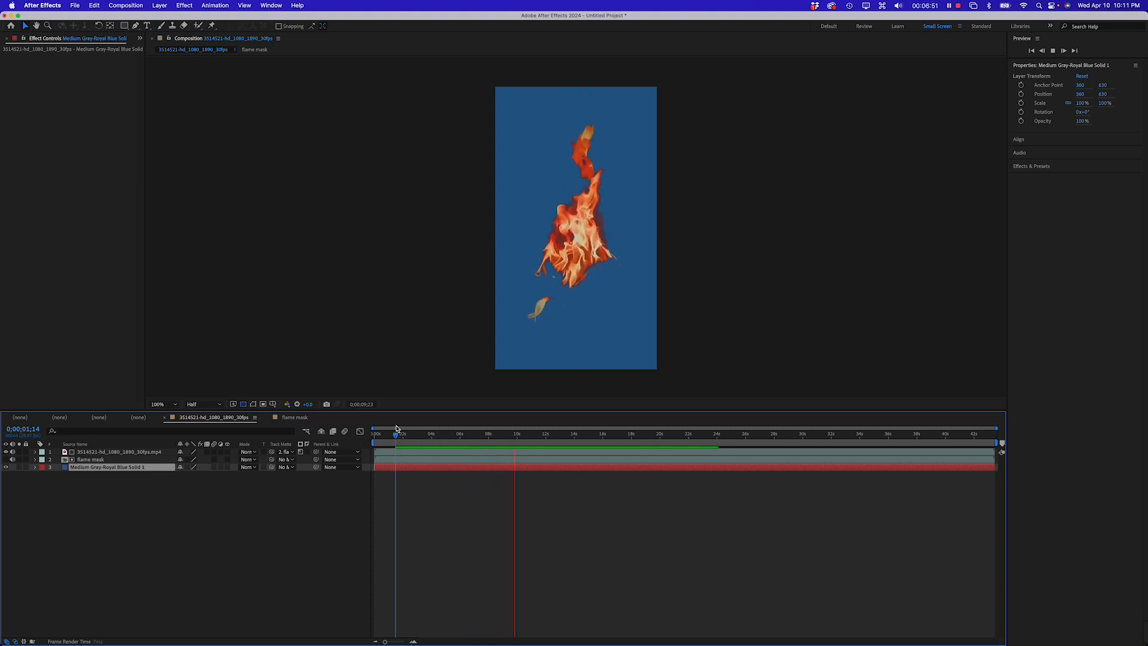
key("space")
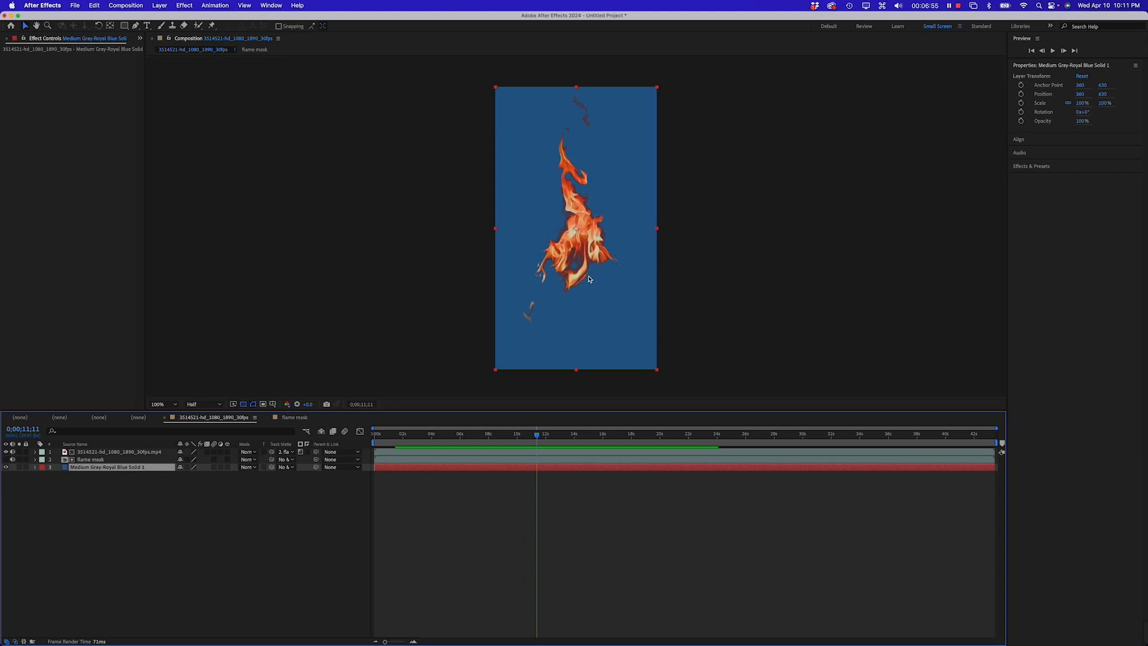
key("super+minus")
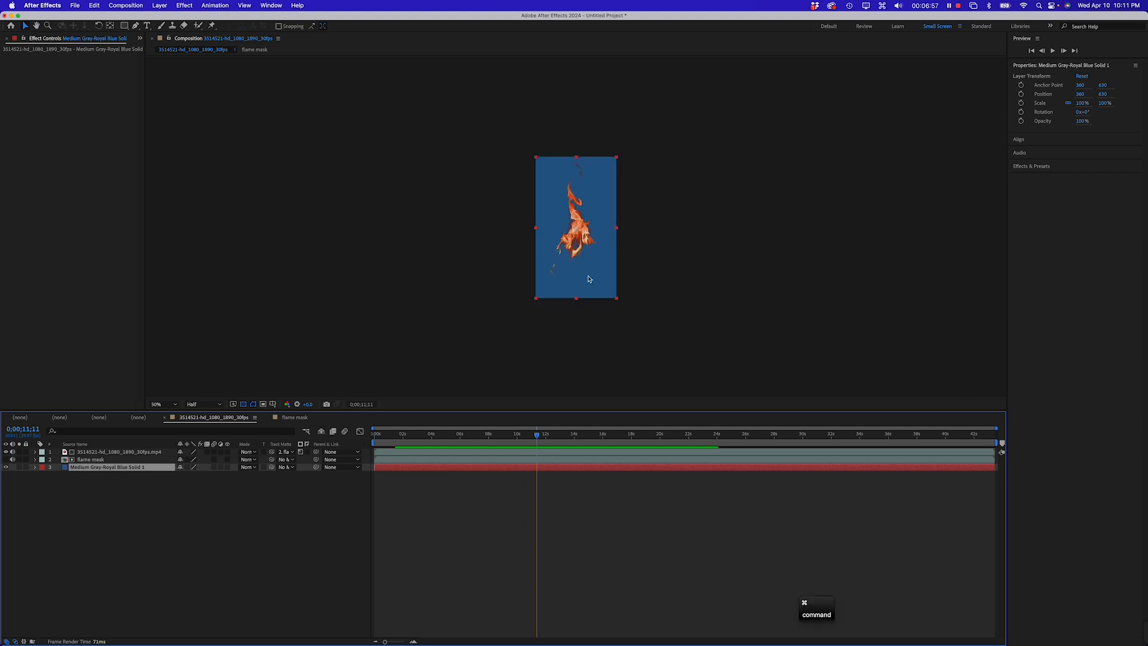
key("super+equal")
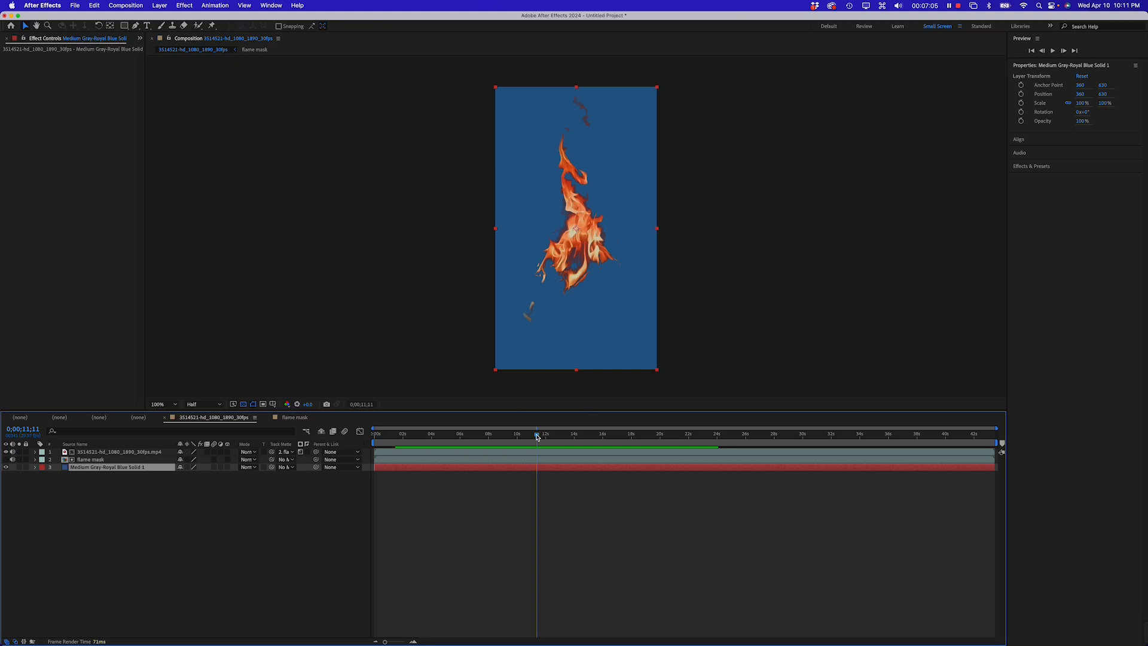
mouse_move(537, 437)
left_mouse_down()
mouse_move(465, 442)
mouse_move(581, 437)
mouse_move(556, 438)
left_mouse_up()
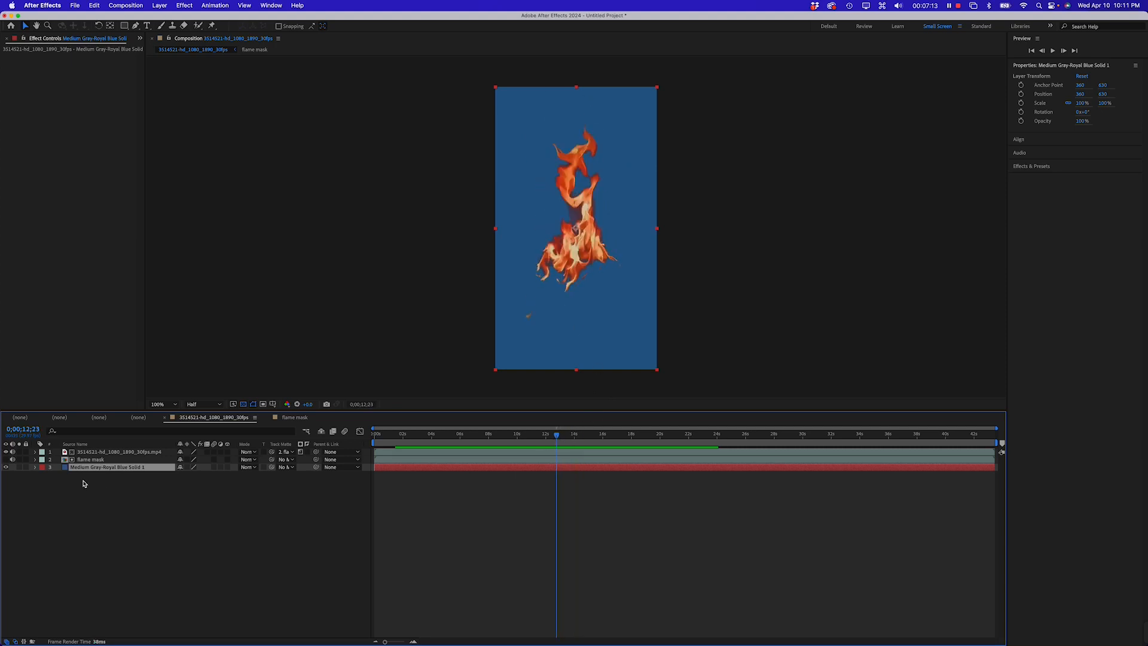
In the flame mask composition, draw a black-filled rectangle over the stray flame fragment near the lower left
left_click(287, 418)
left_click(230, 514)
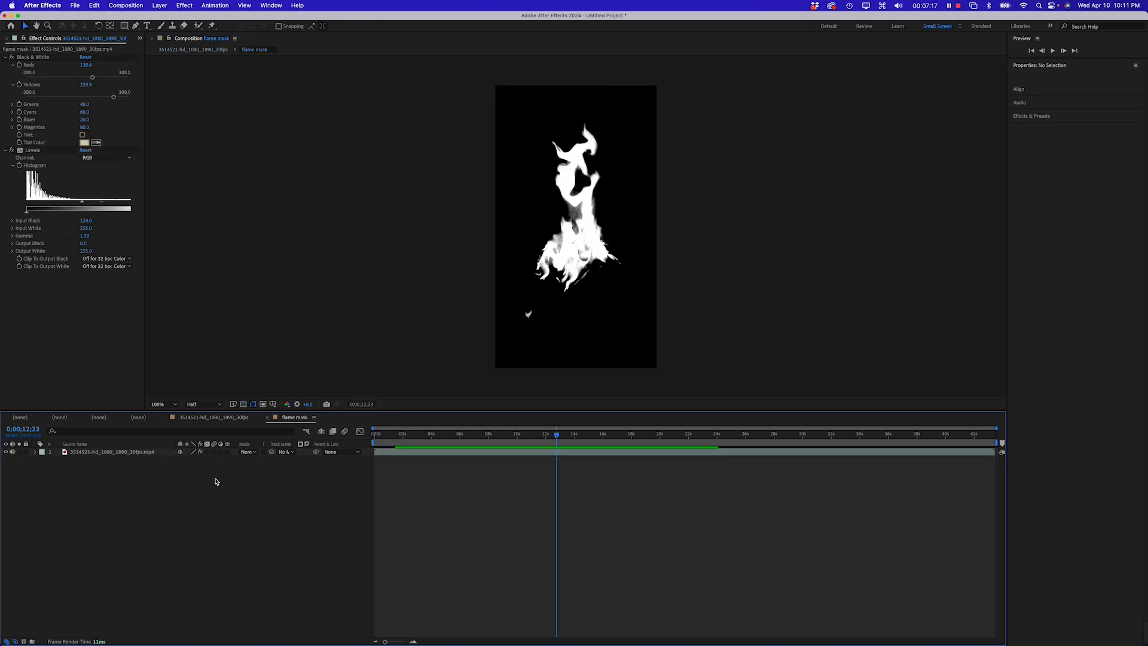
left_click(124, 26)
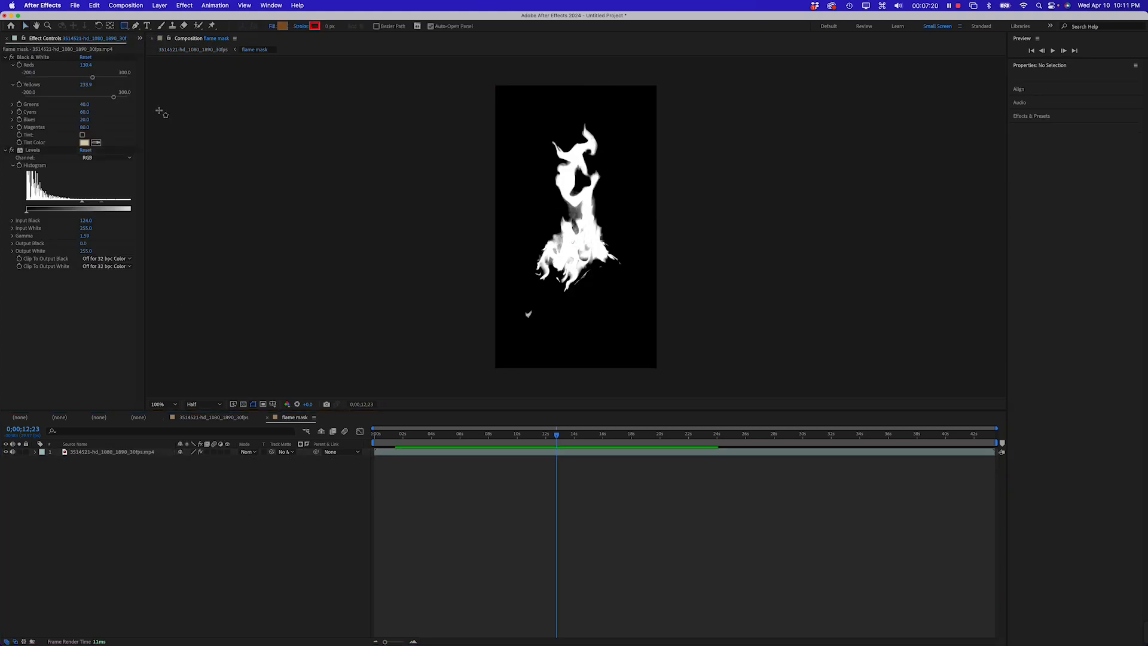
left_click(285, 28)
mouse_move(693, 253)
left_mouse_down()
mouse_move(686, 299)
mouse_move(646, 354)
left_mouse_up()
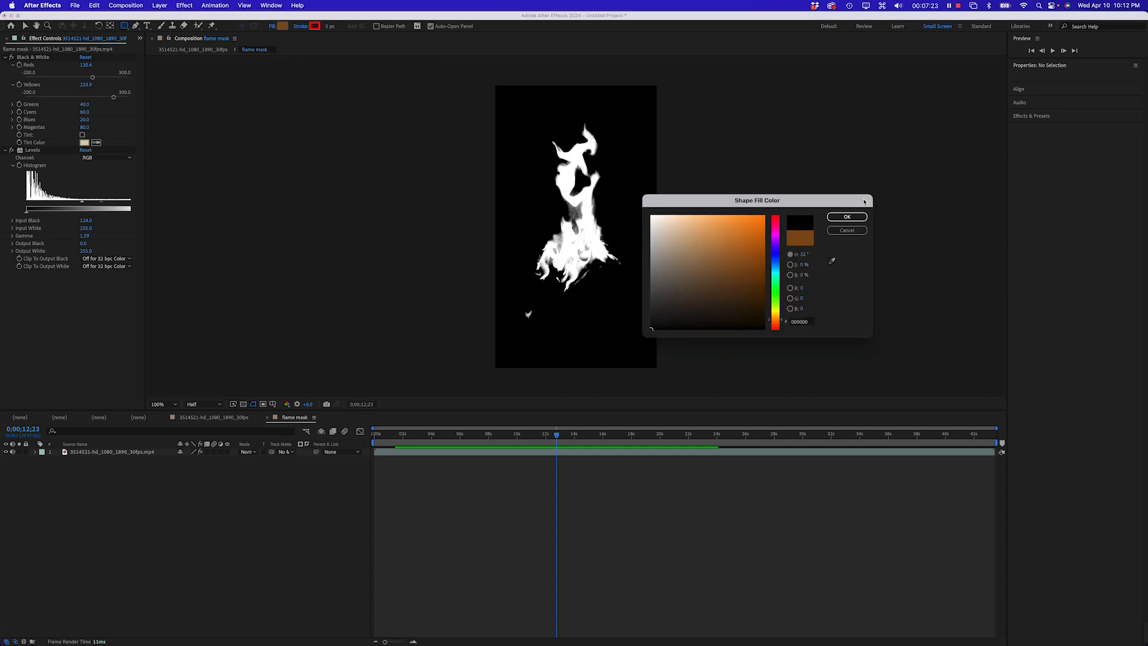
left_click(847, 216)
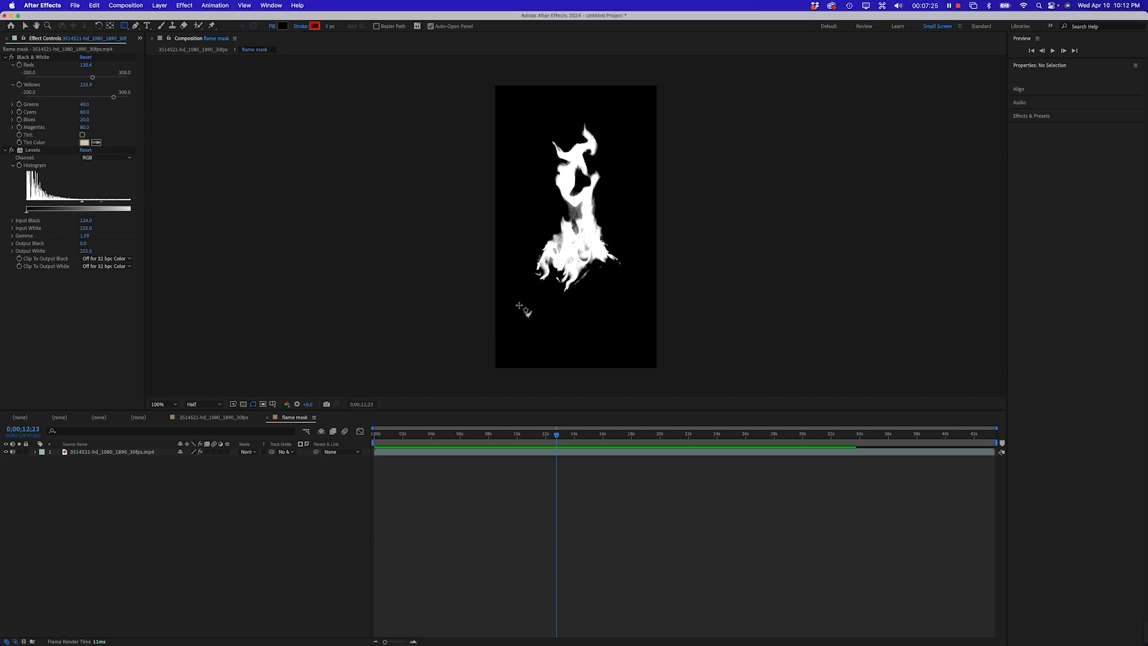
left_click_drag(518, 305, 541, 322)
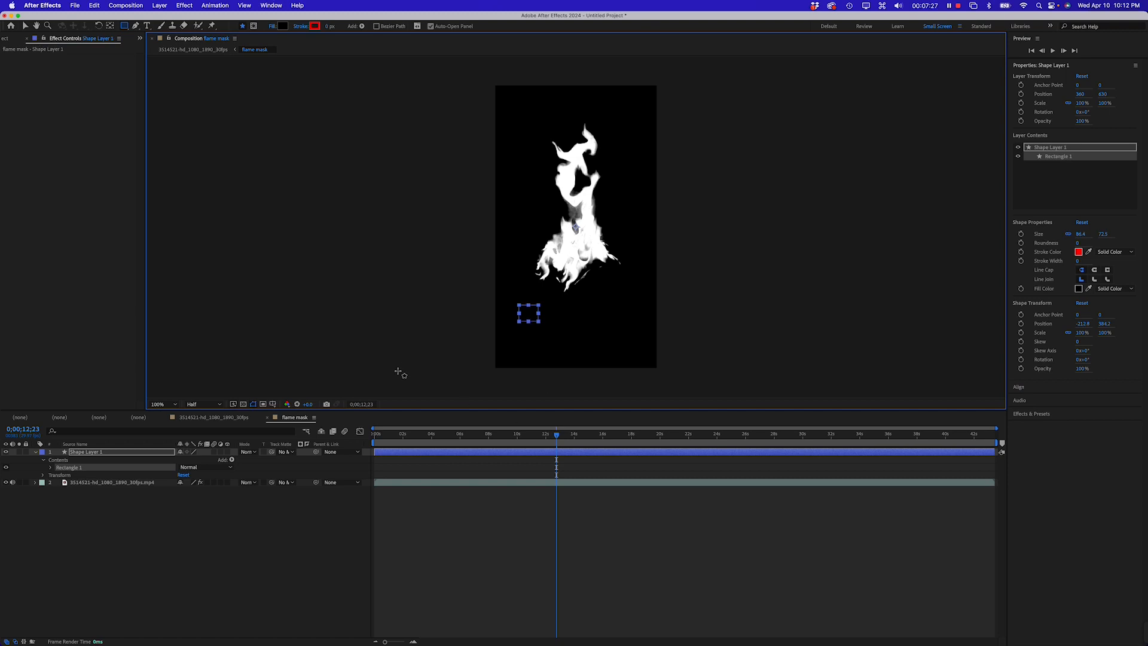
Scale the black rectangle to about 119% by 287% so it covers the stray fragment throughout the clip
left_click(213, 417)
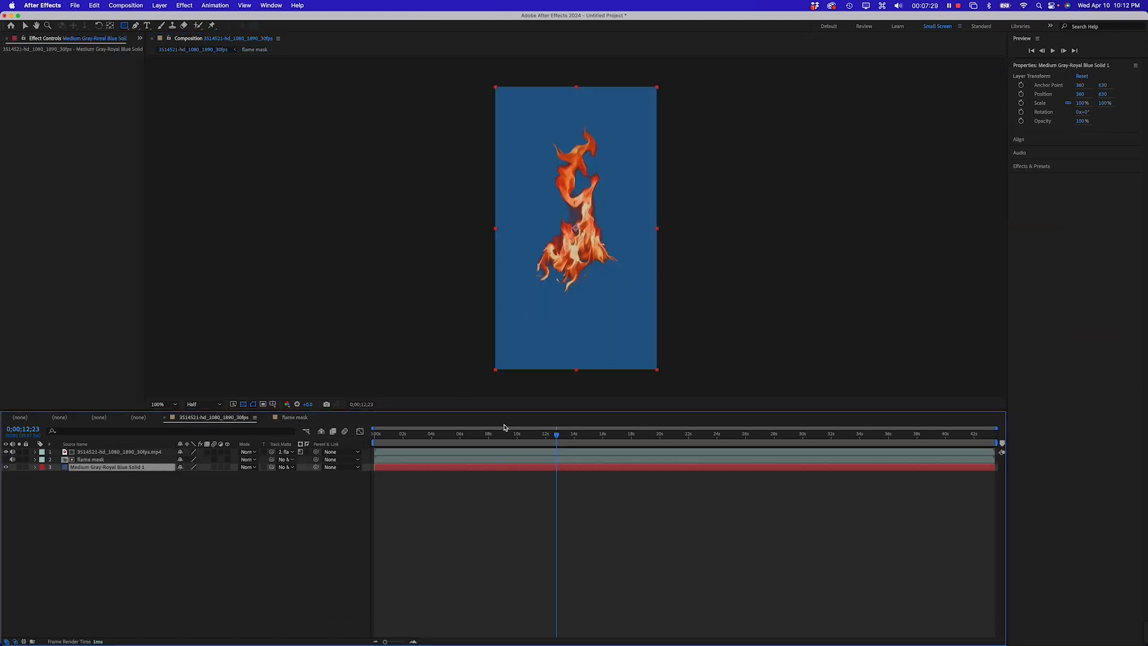
left_click_drag(482, 441, 453, 437)
left_click(293, 417)
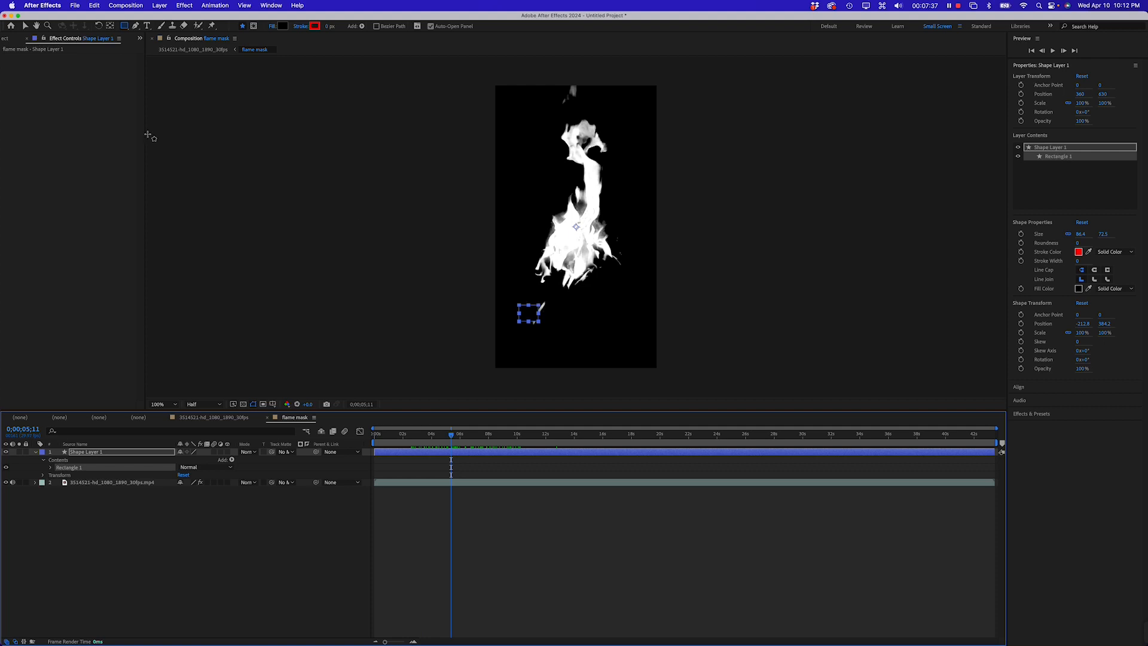
left_click(26, 26)
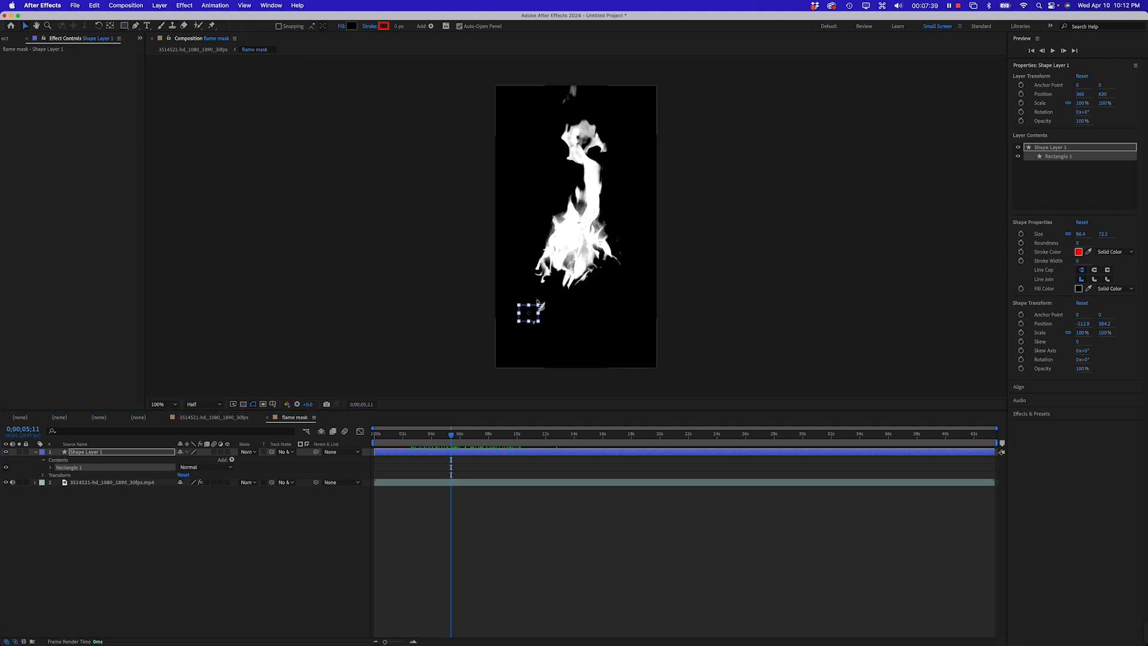
mouse_move(540, 308)
left_mouse_down()
mouse_move(544, 299)
mouse_move(543, 313)
left_mouse_up()
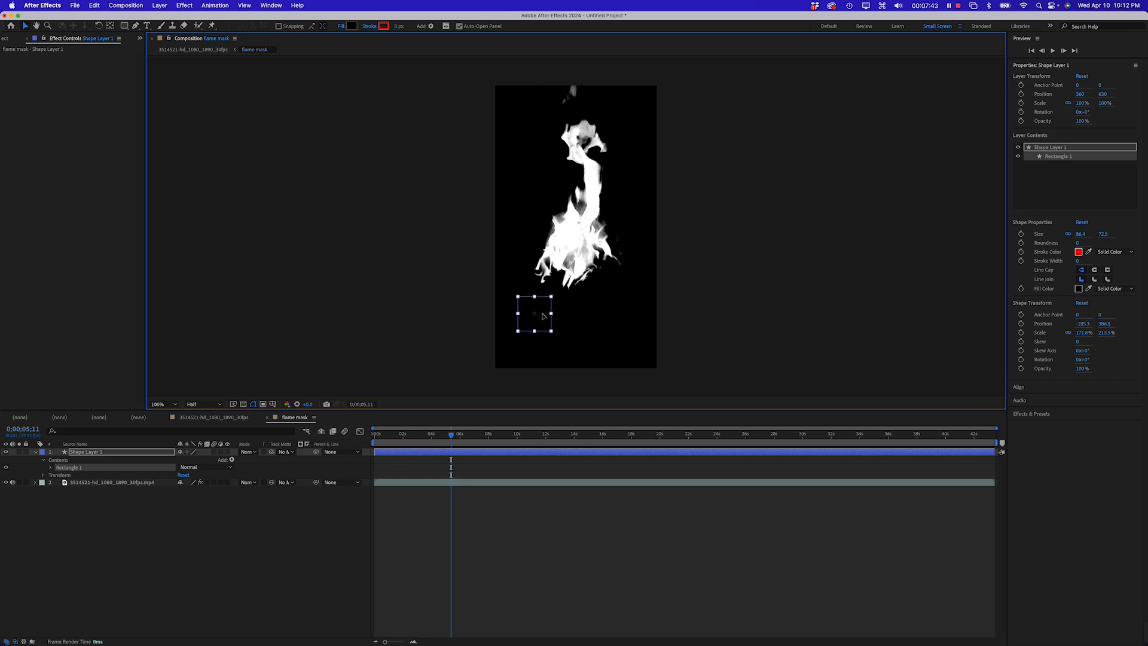
left_click_drag(450, 434, 403, 450)
key("space")
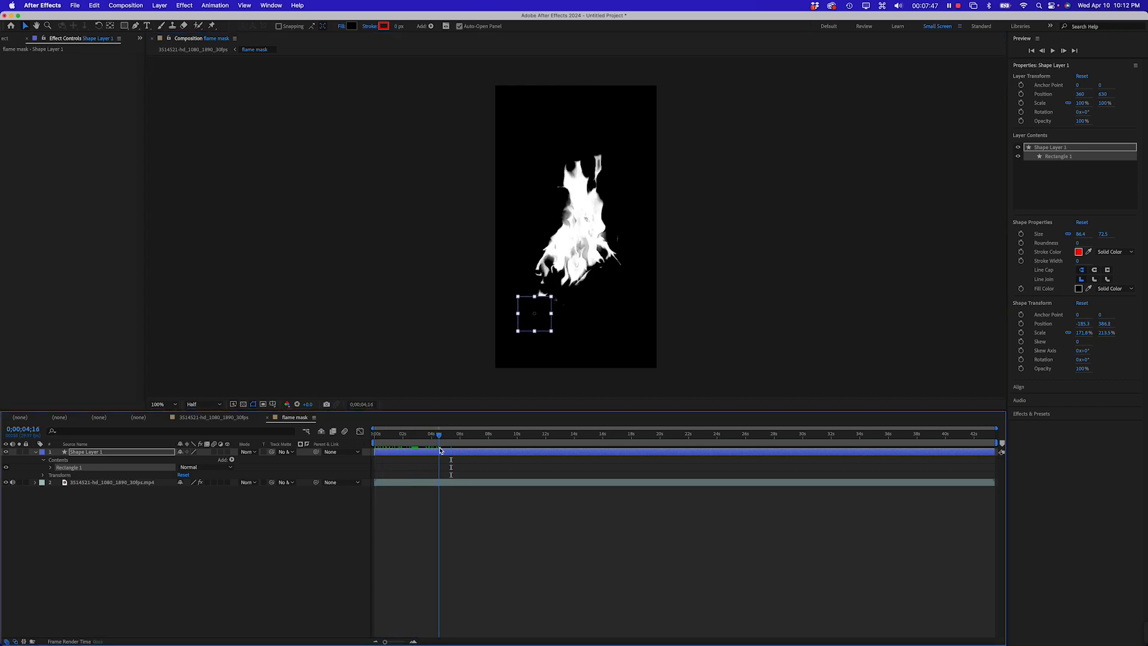
mouse_move(539, 315)
left_mouse_down()
mouse_move(546, 305)
mouse_move(541, 331)
mouse_move(519, 306)
mouse_move(534, 323)
left_mouse_up()
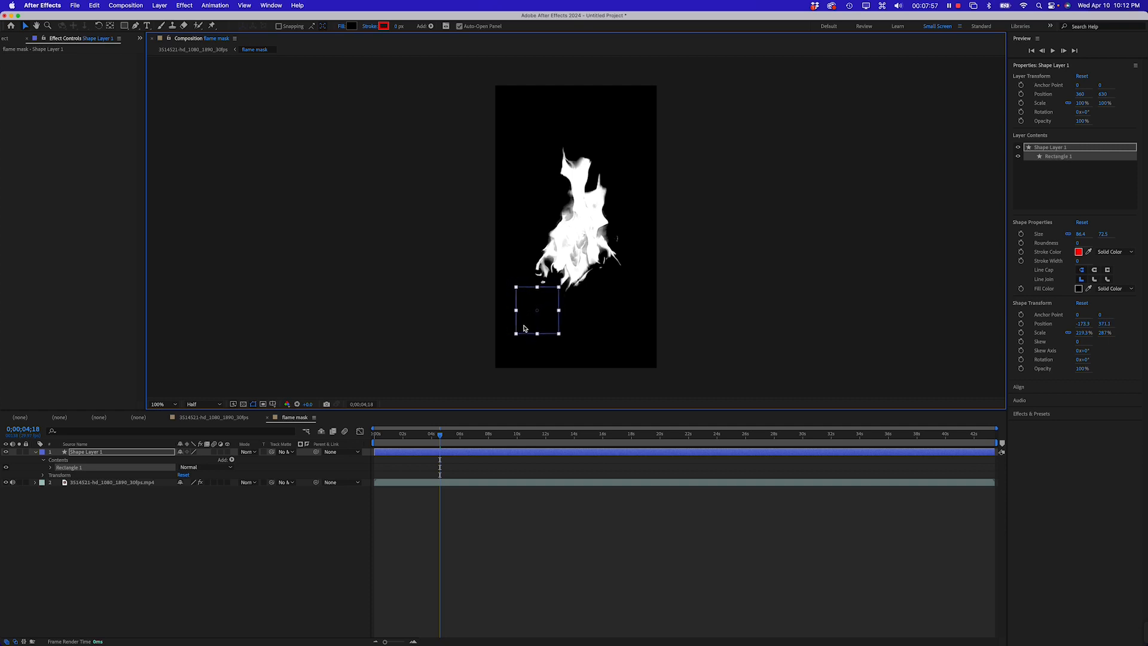
left_click_drag(443, 440, 552, 441)
In the main composition, hide the blue solid and scrub to inspect the matted flame over transparency
left_click(221, 418)
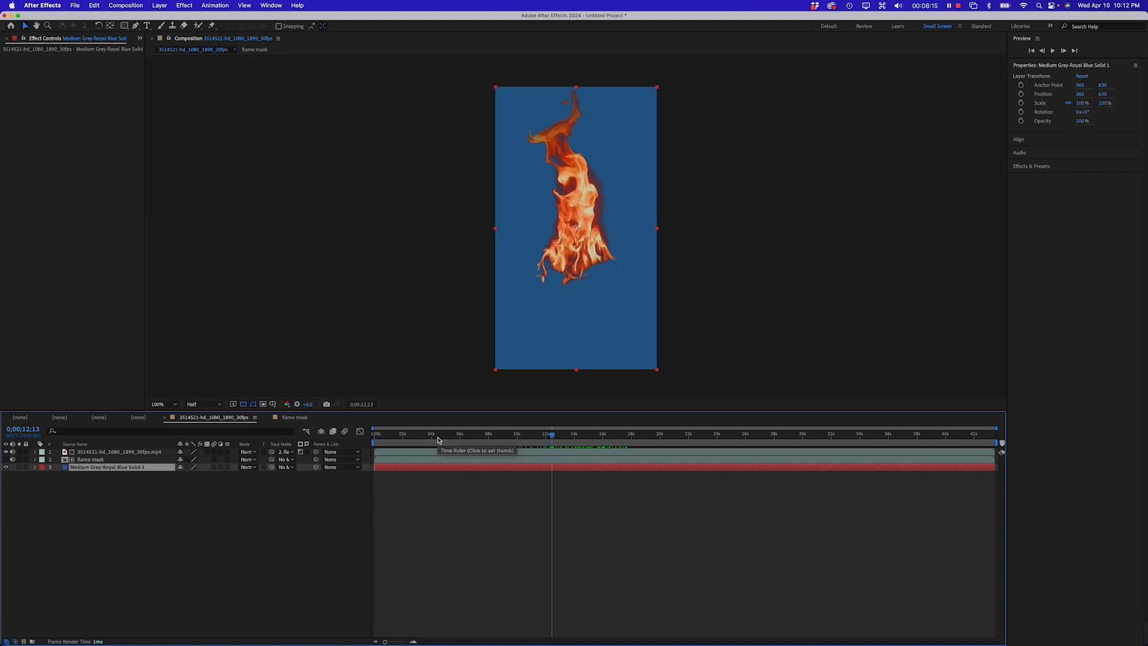
left_click(233, 553)
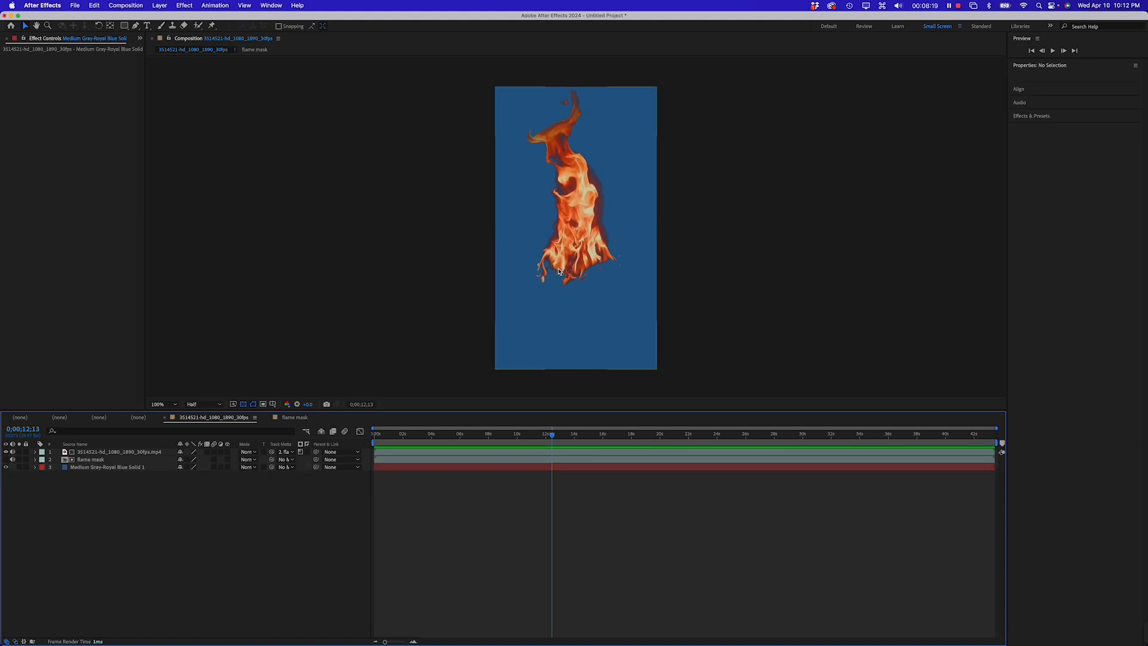
left_click(93, 452)
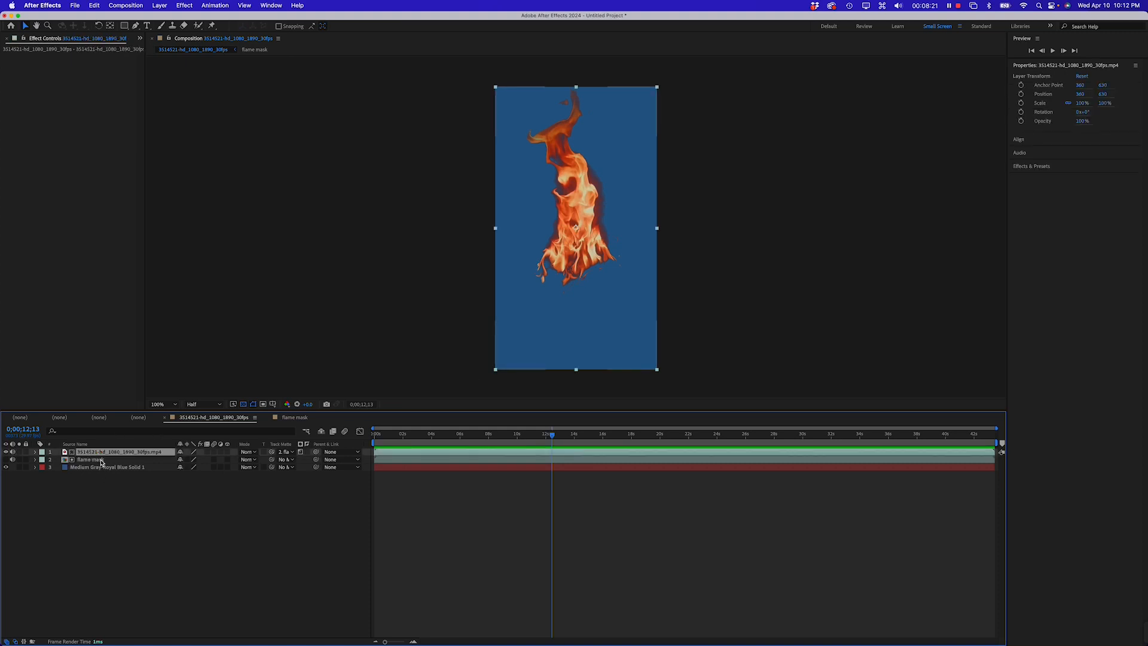
left_click(100, 460)
left_click(152, 528)
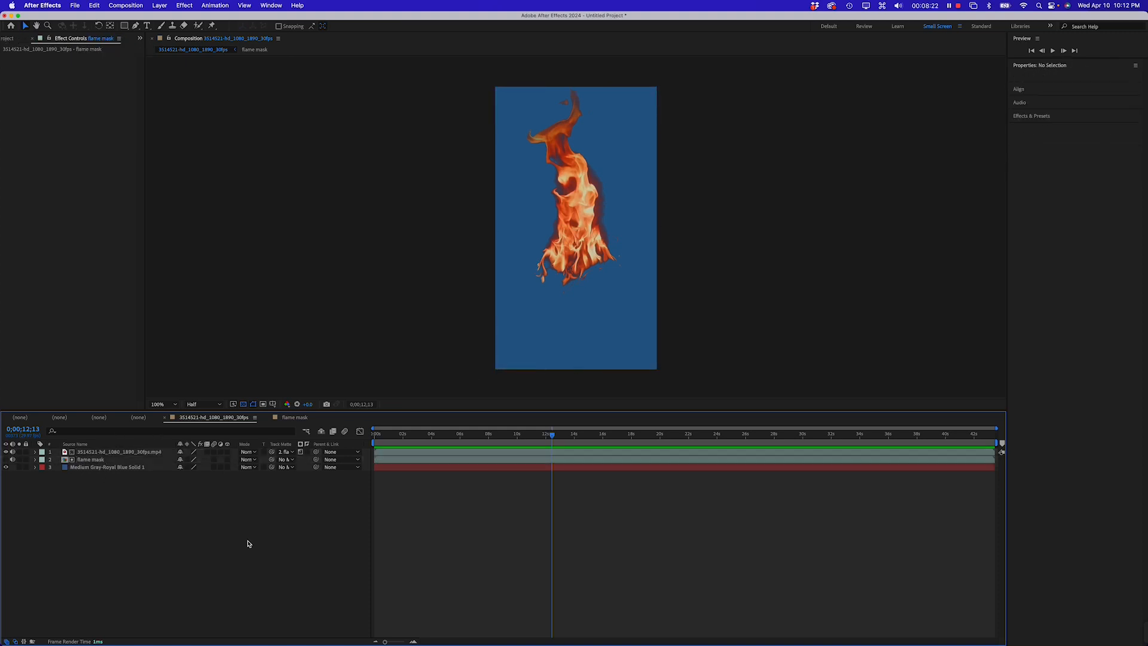
left_click(5, 467)
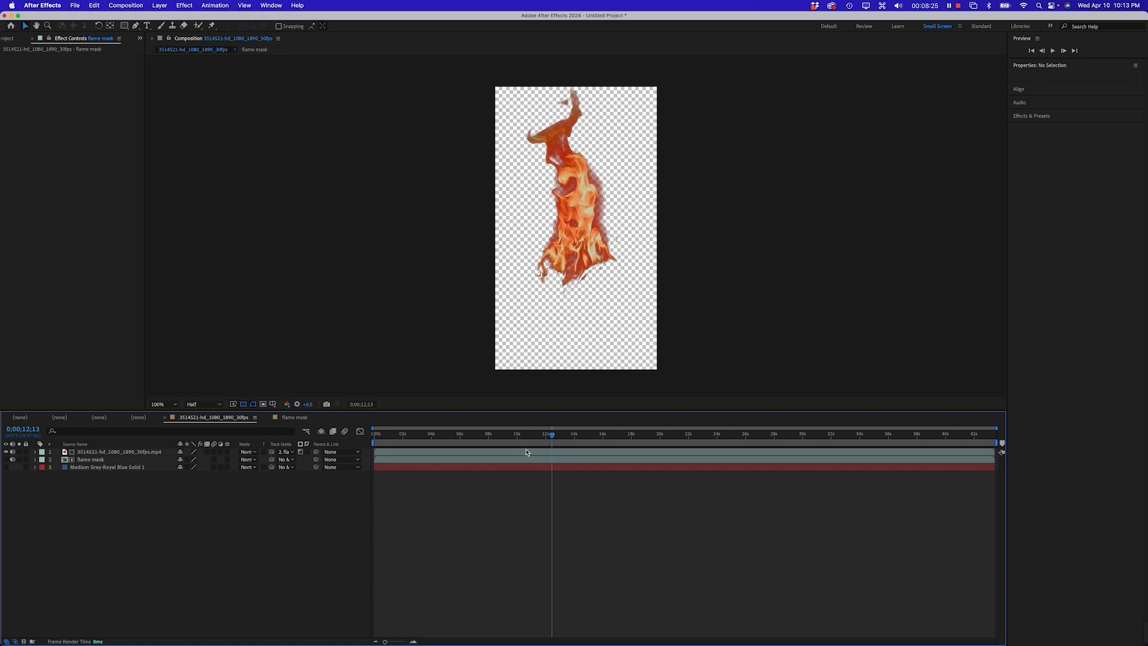
left_click_drag(508, 438, 531, 436)
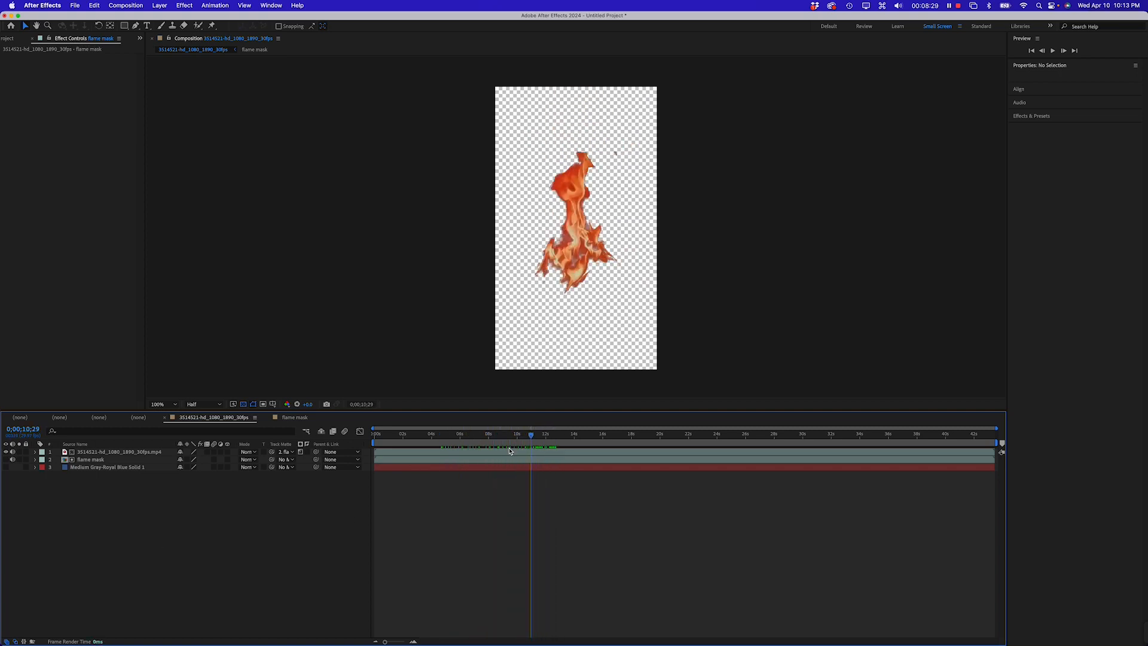
In the flame mask composition, apply Directional Blur to the flame video layer with a Blur Length of 17.8
left_click(82, 461)
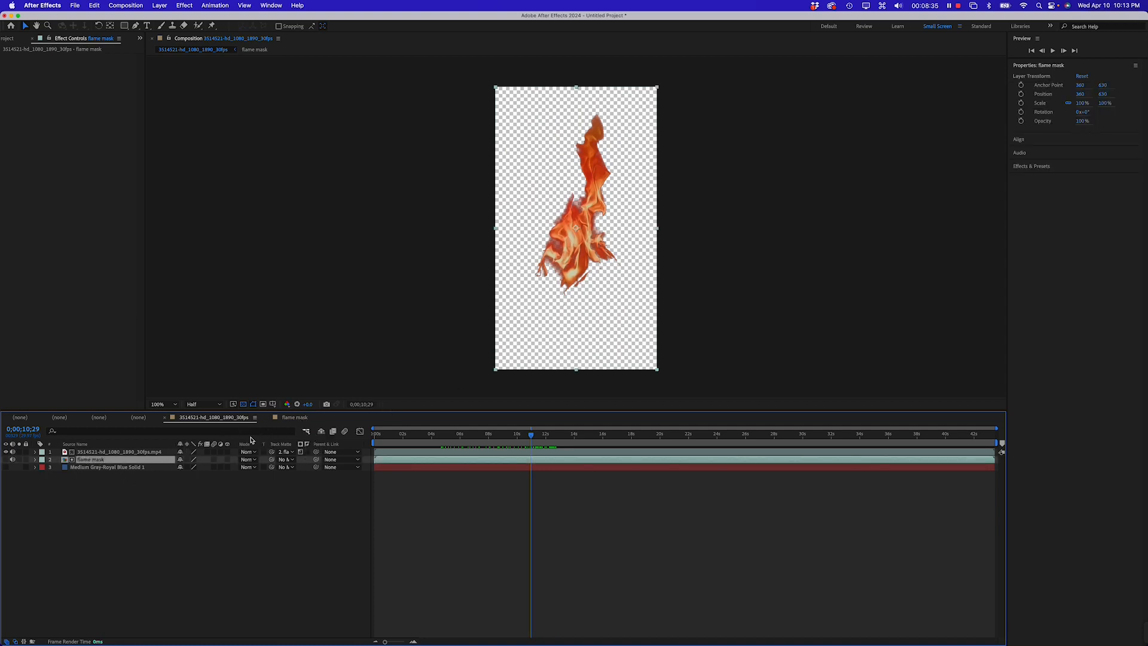
left_click(295, 417)
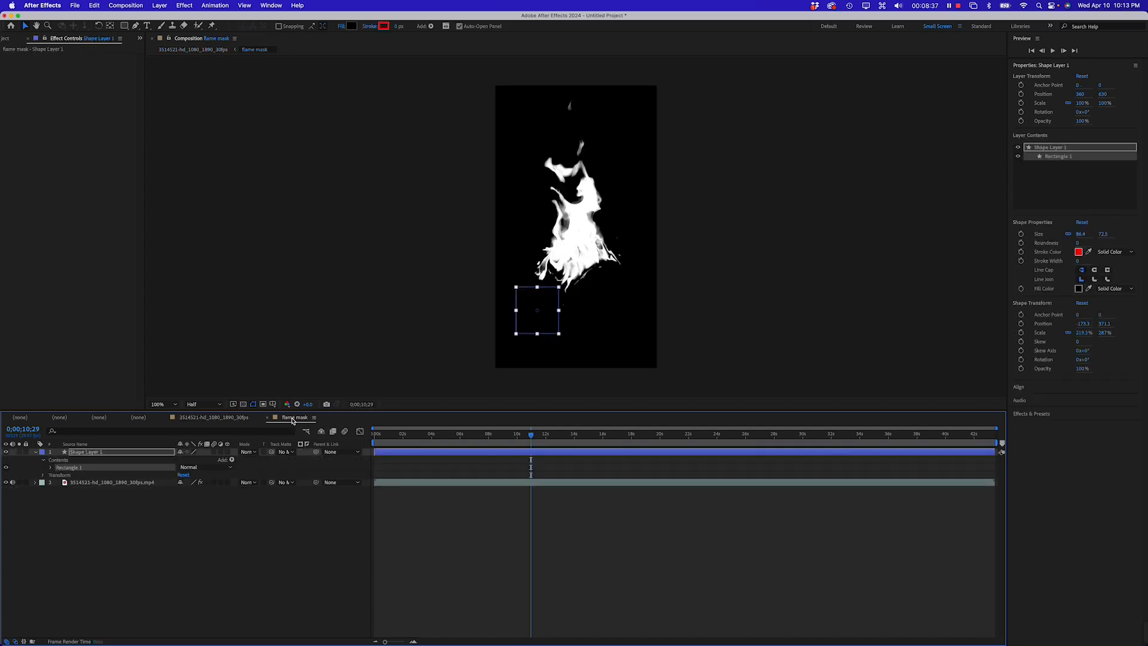
left_click(264, 565)
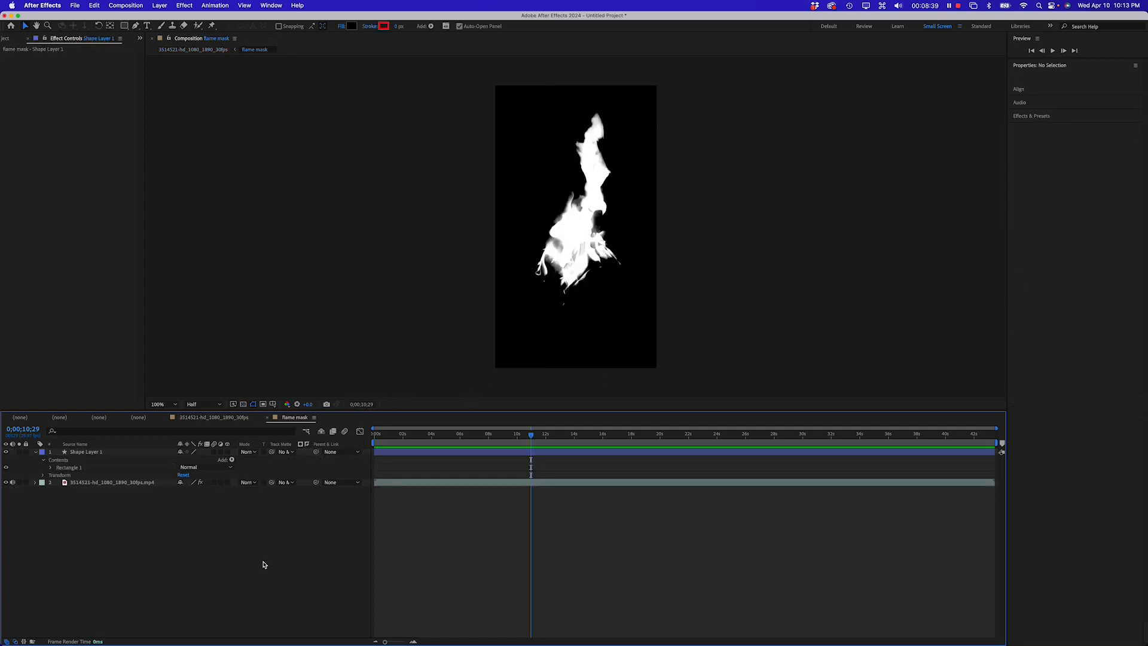
left_click(102, 483)
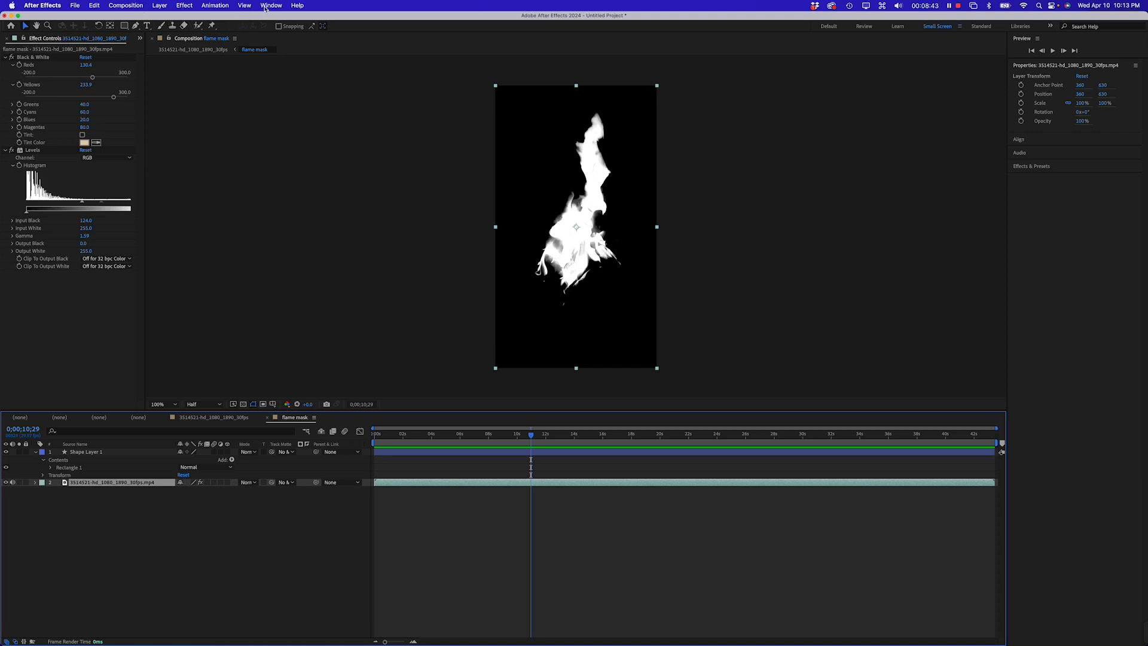
left_click(186, 6)
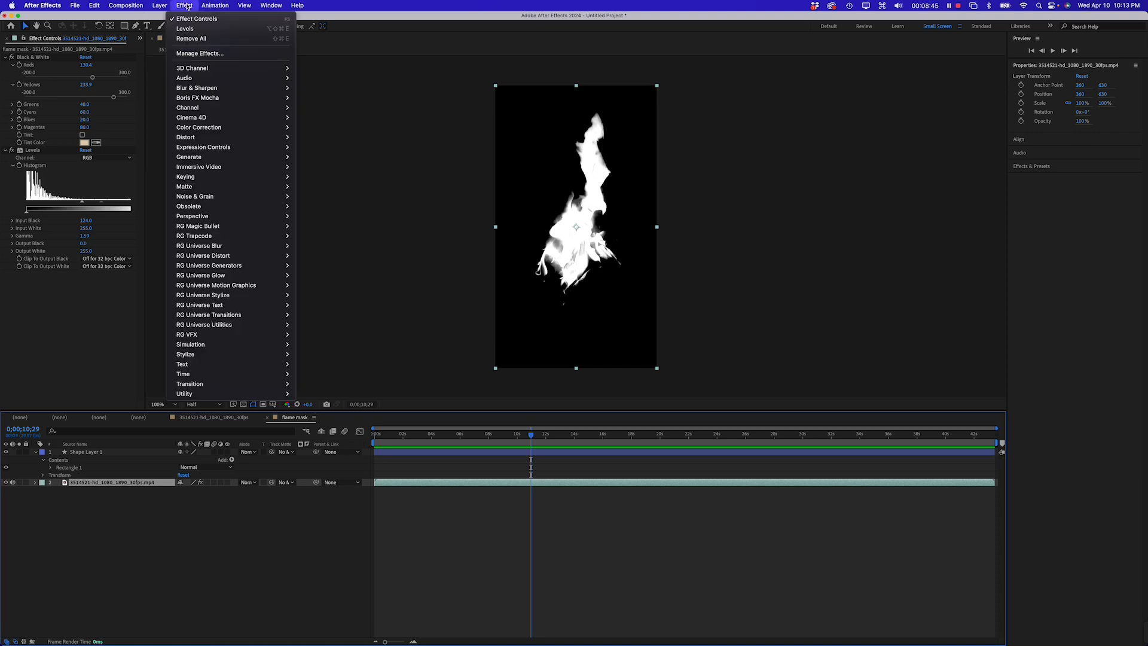
mouse_move(193, 98)
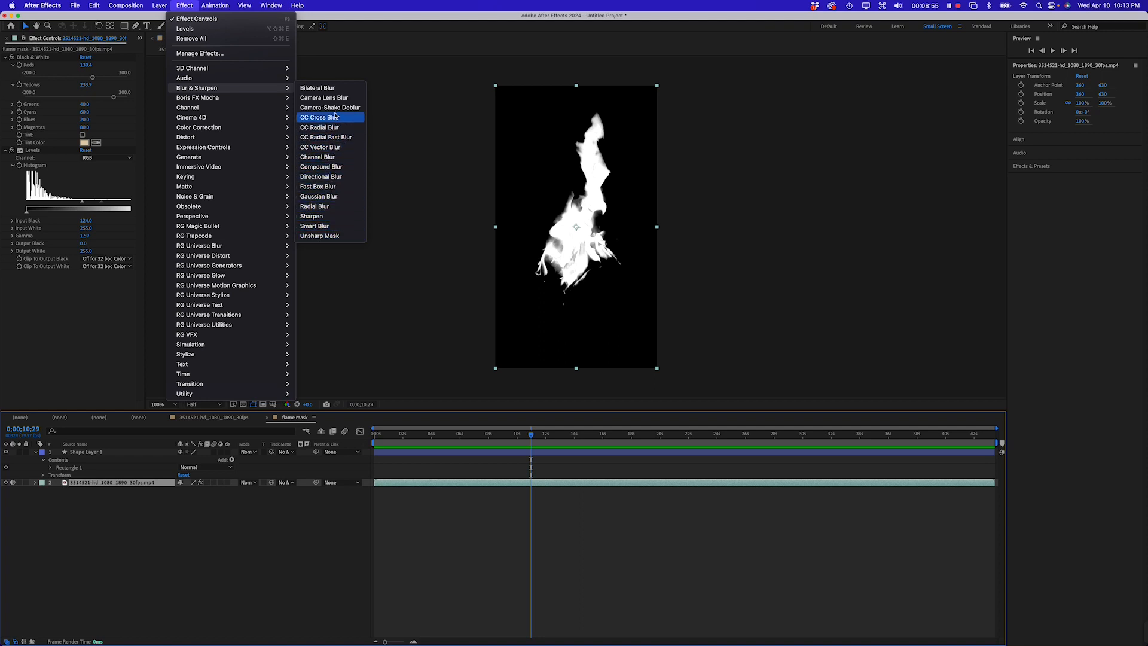
left_click(330, 178)
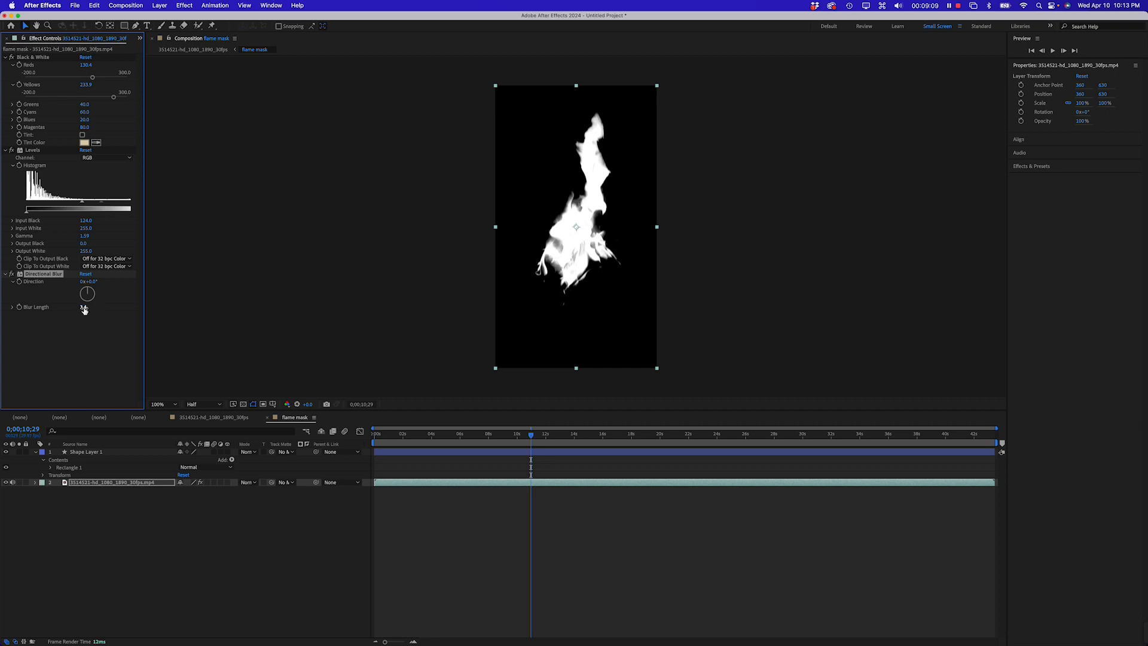
left_click_drag(83, 306, 106, 301)
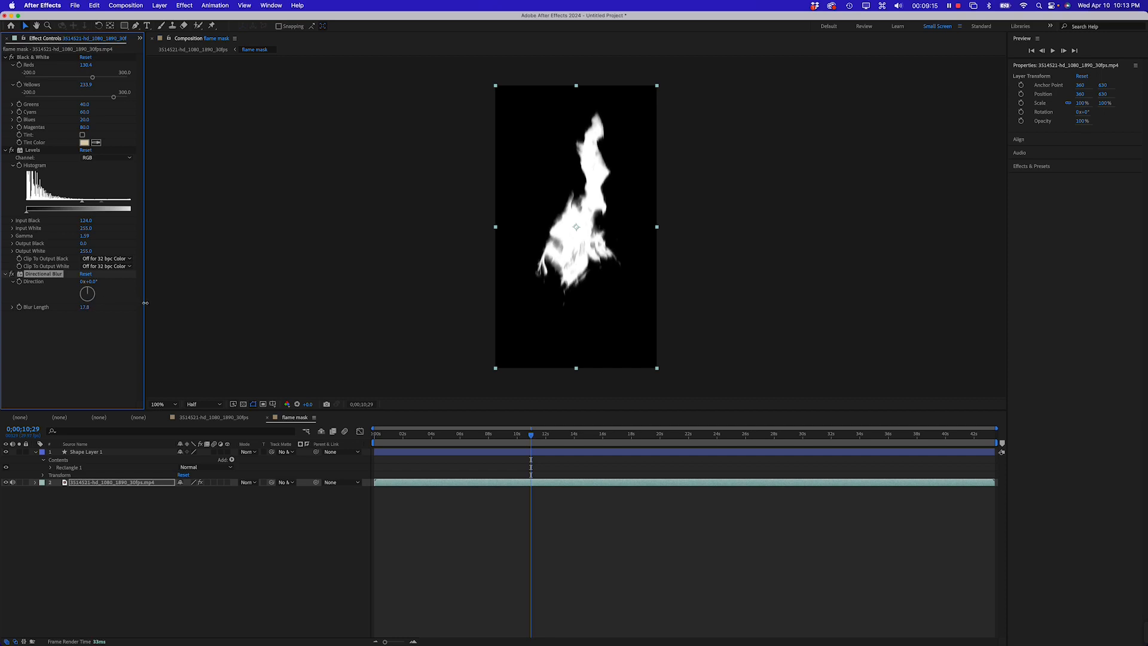
left_click_drag(158, 303, 89, 292)
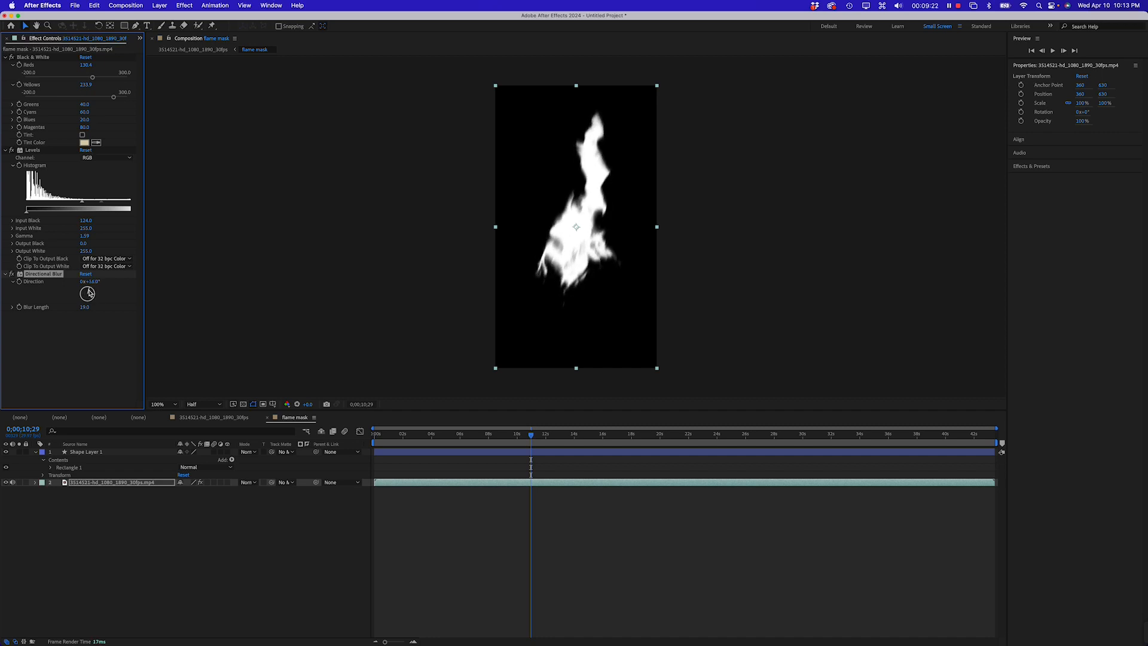
left_click(171, 511)
Return to the main composition, show the blue solid again and preview the softened flame playback
left_click(230, 418)
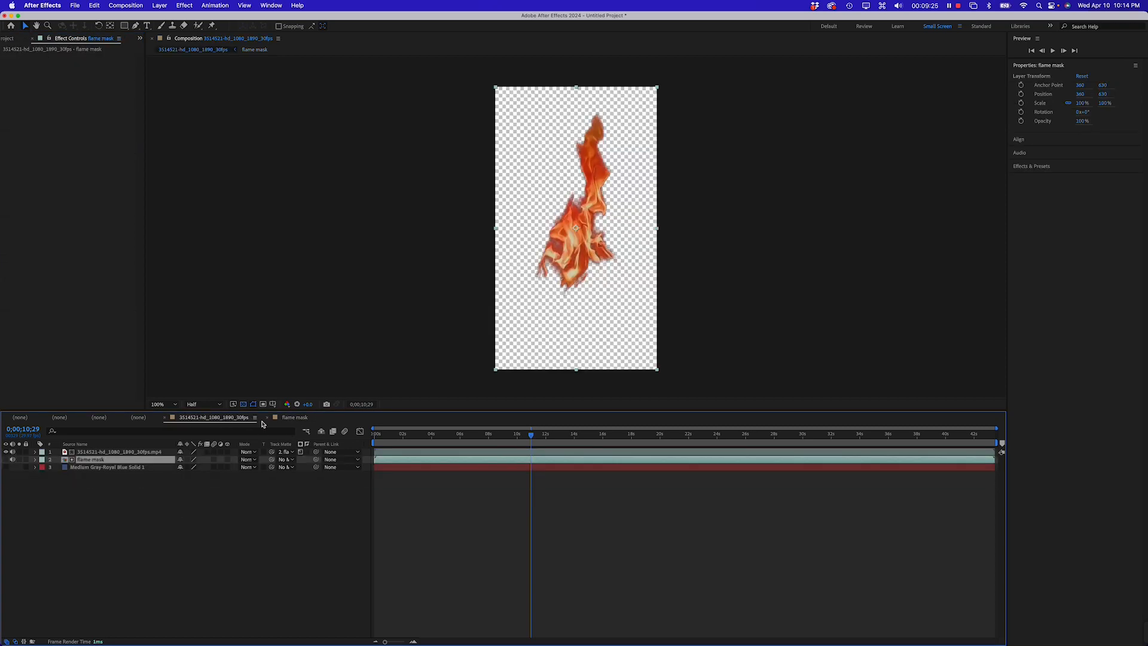
left_click_drag(509, 438, 458, 438)
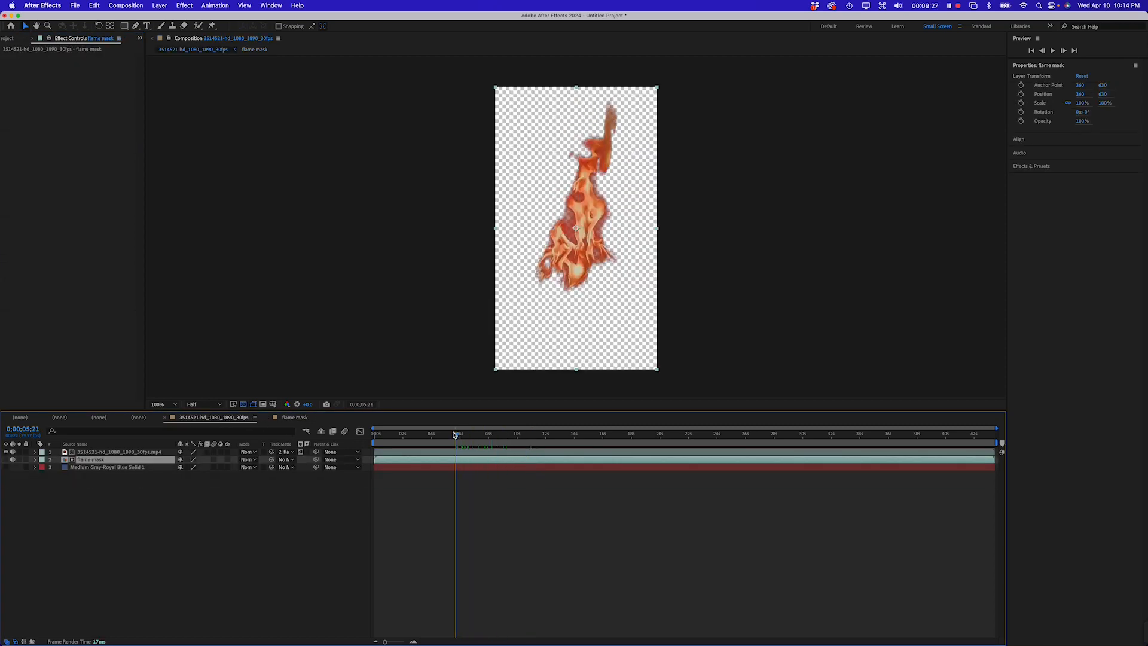
key("space")
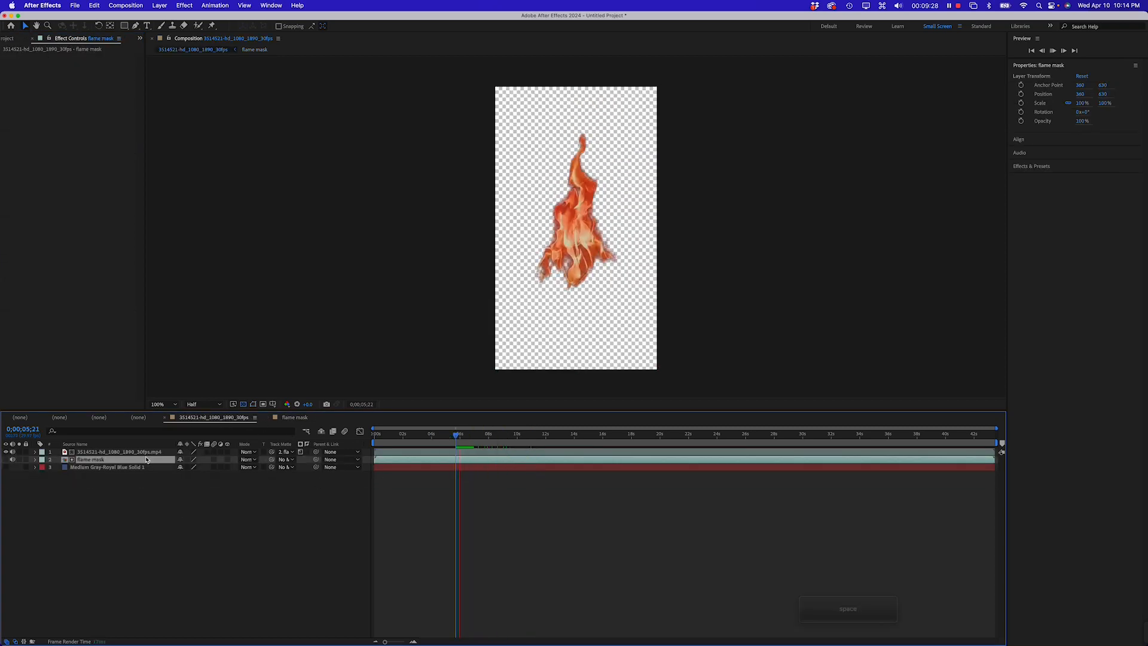
left_click(6, 467)
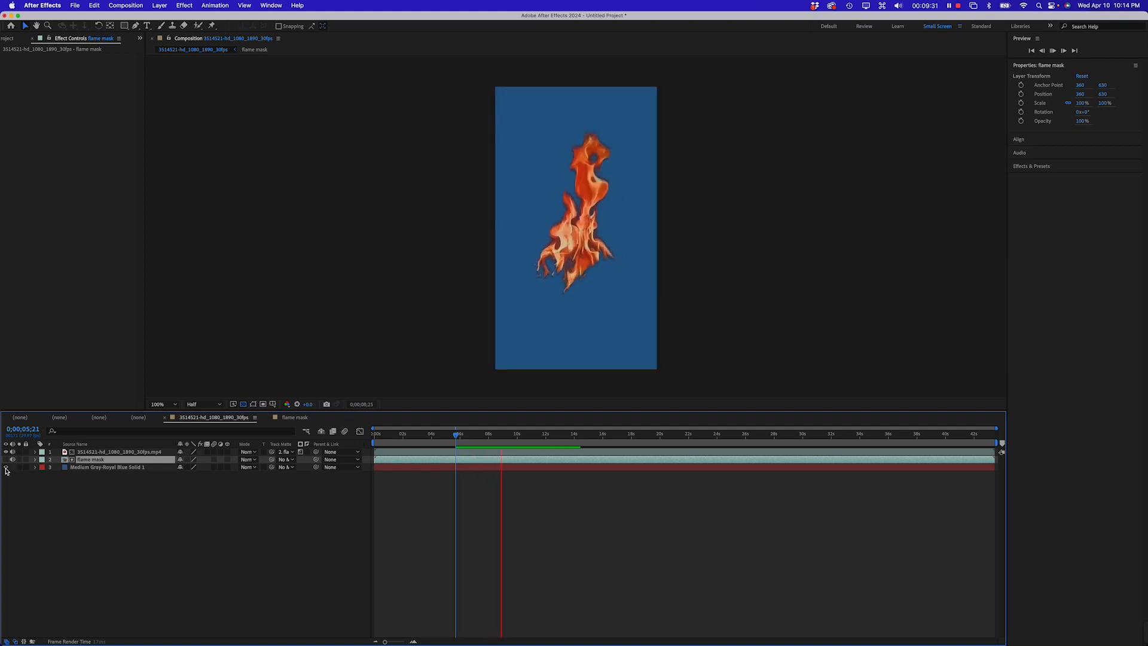
key("space")
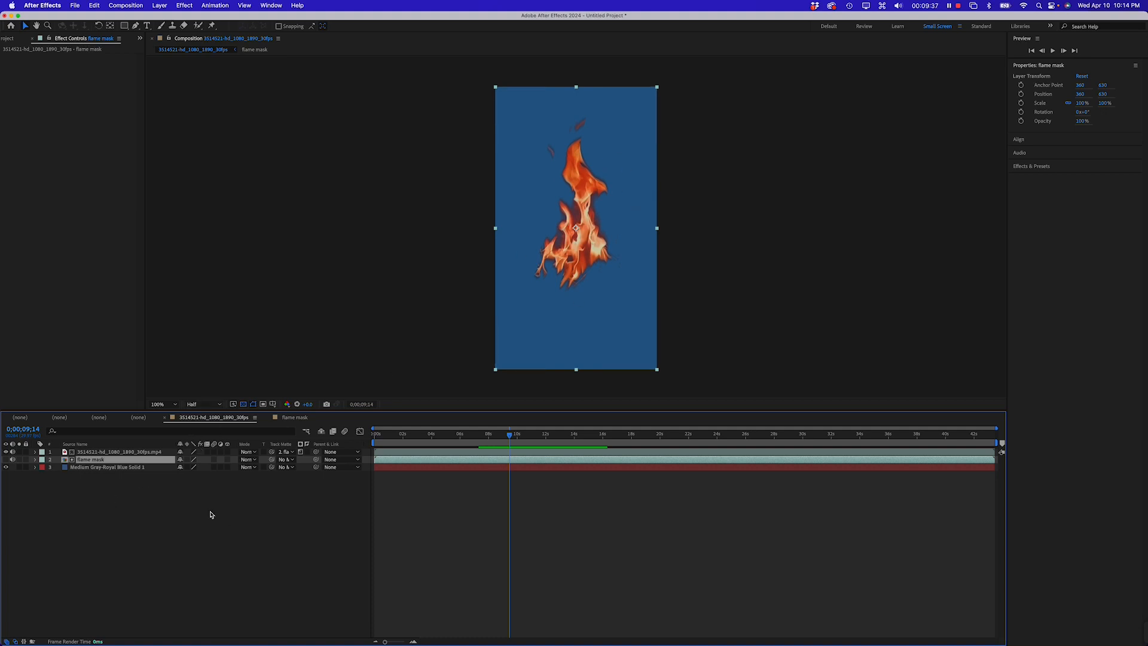
left_click_drag(578, 259, 579, 266)
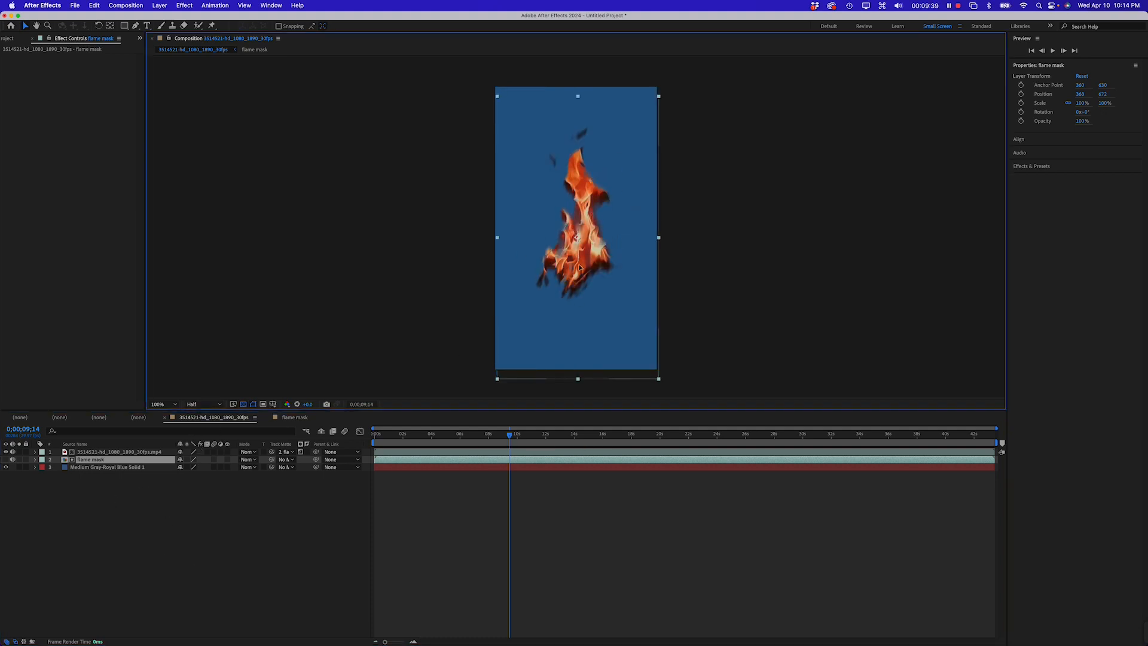
key("cmd+z")
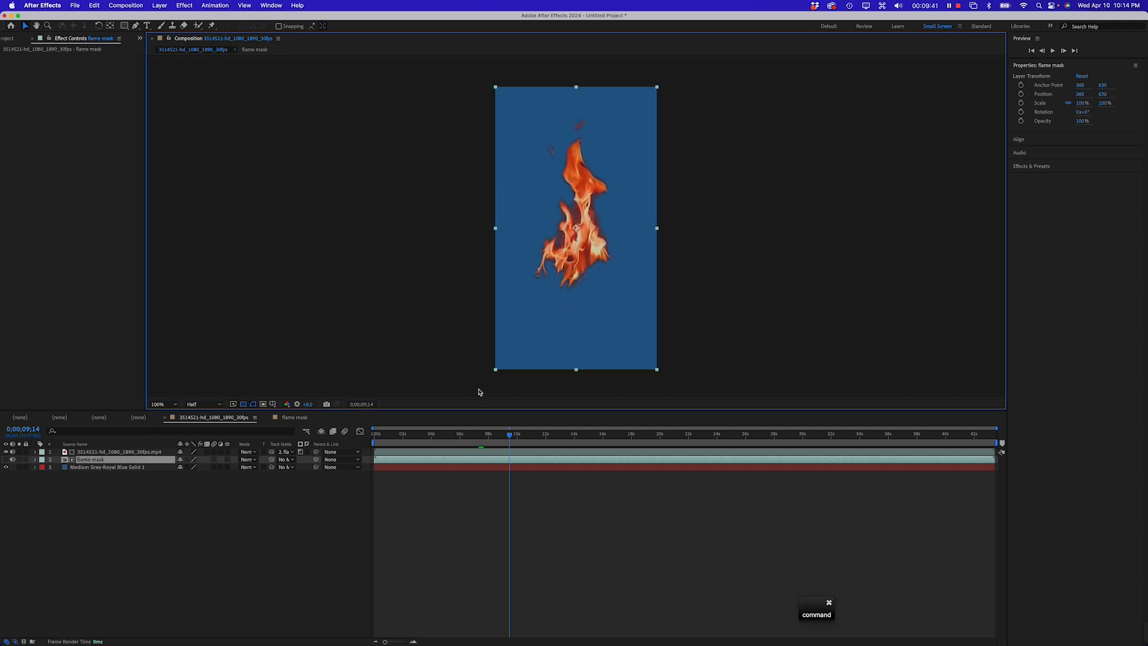
left_click(182, 512)
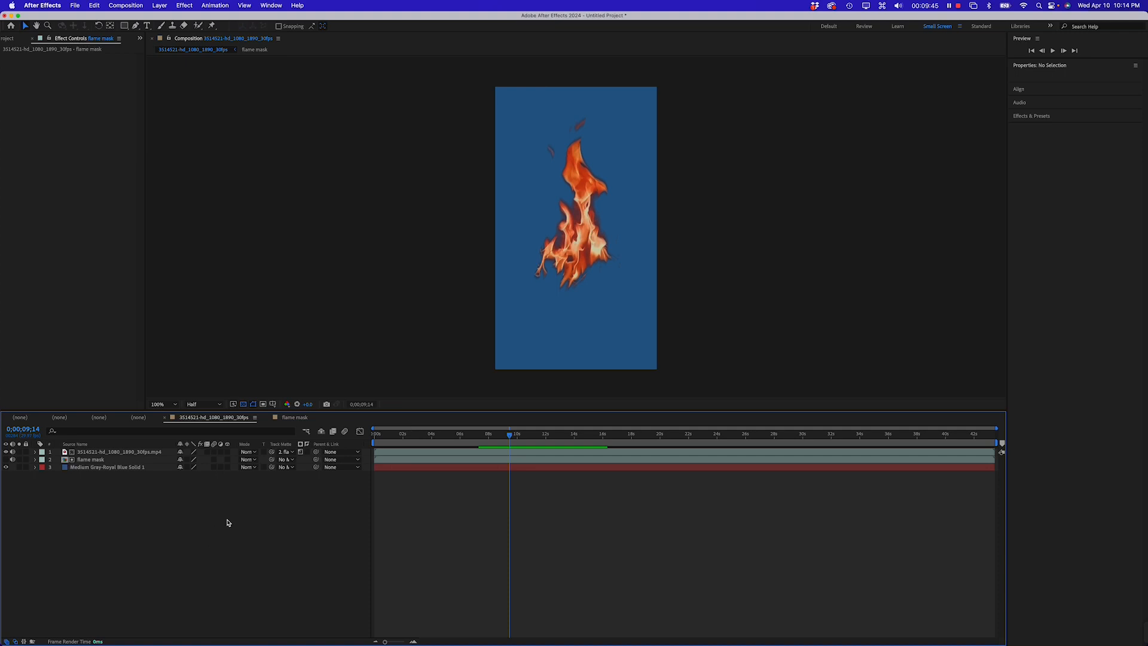
Switch to Chrome and close the Pexels thank-you popup and the open bonfire video preview
key("cmd+Tab")
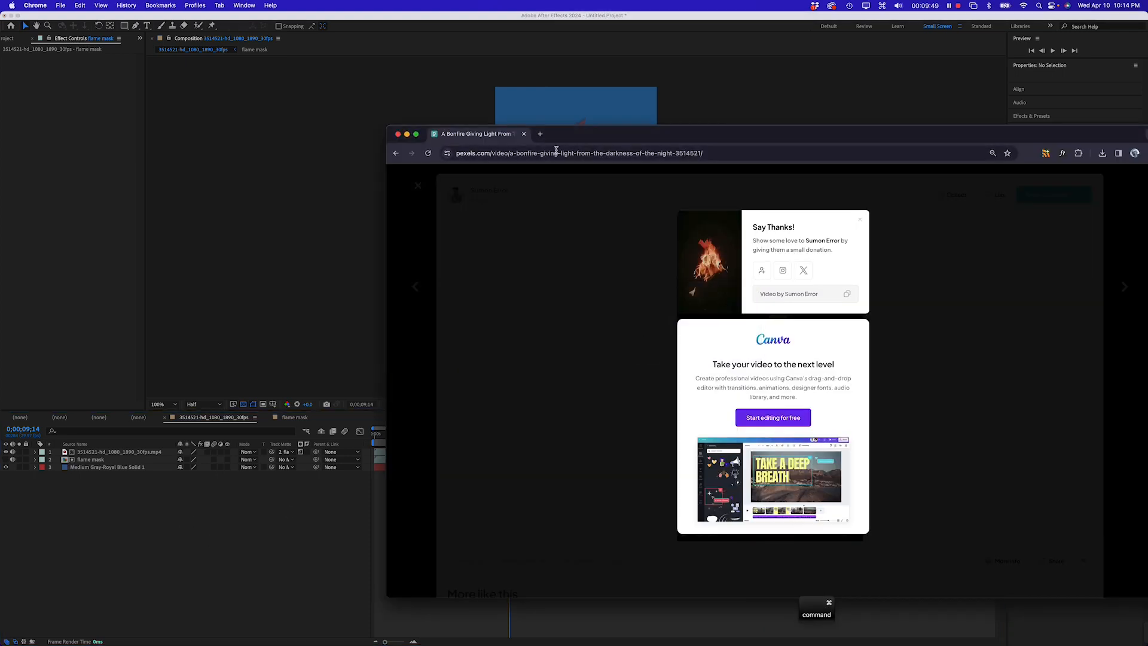
left_click(491, 226)
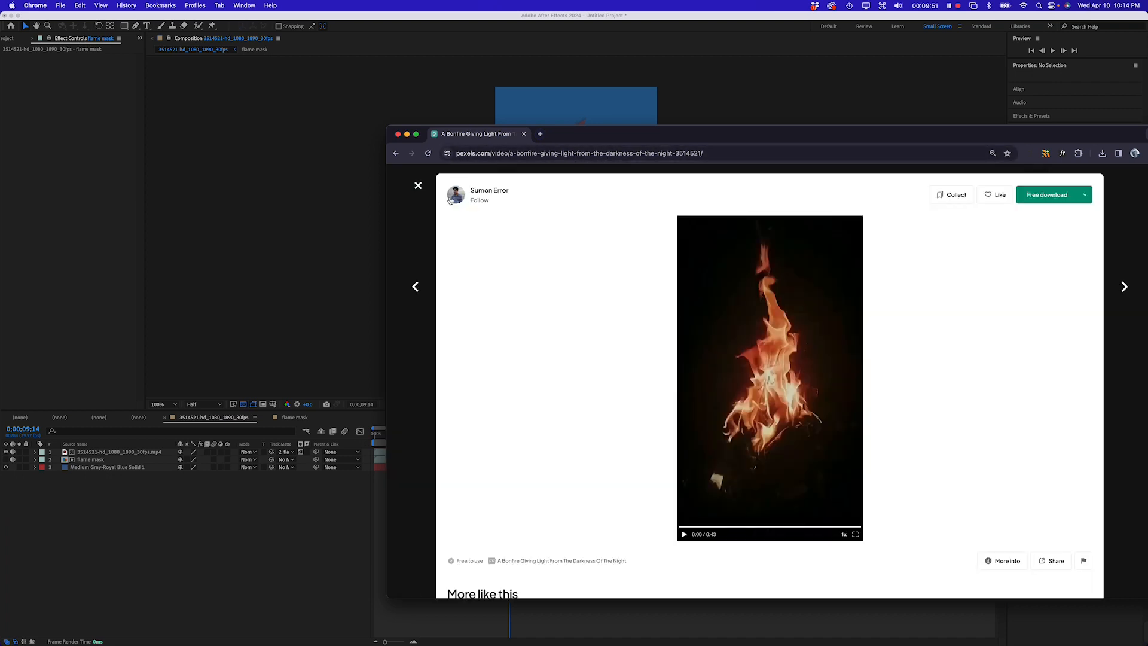
left_click(417, 187)
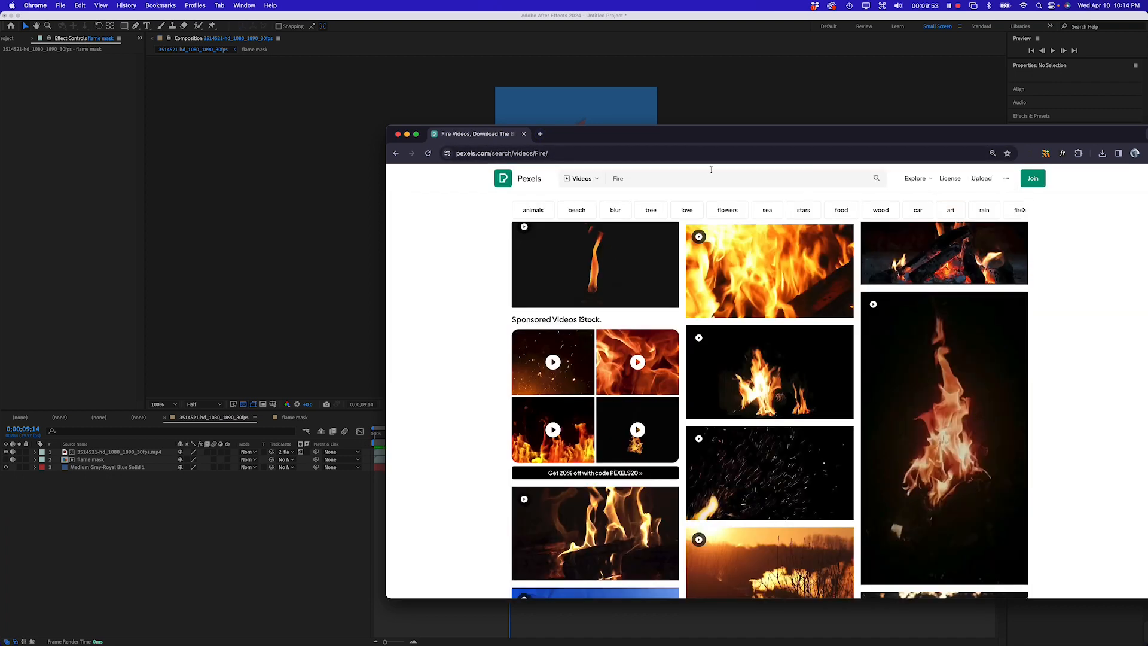
Search Pexels videos for "dark woods"
mouse_move(706, 256)
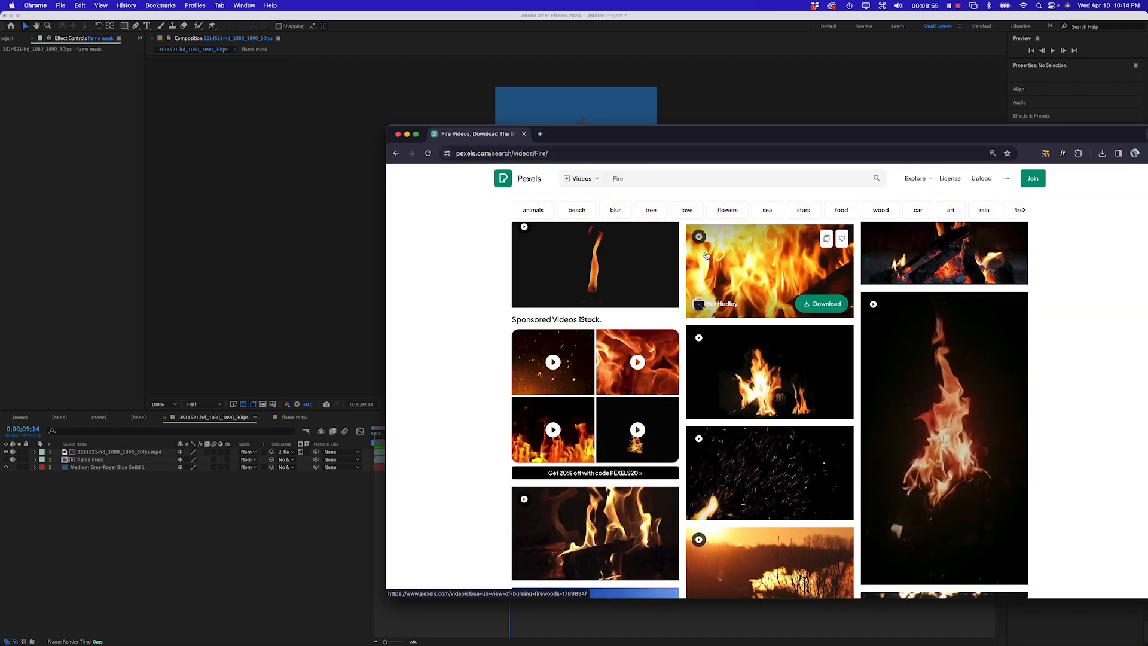
left_click(576, 178)
left_click(642, 178)
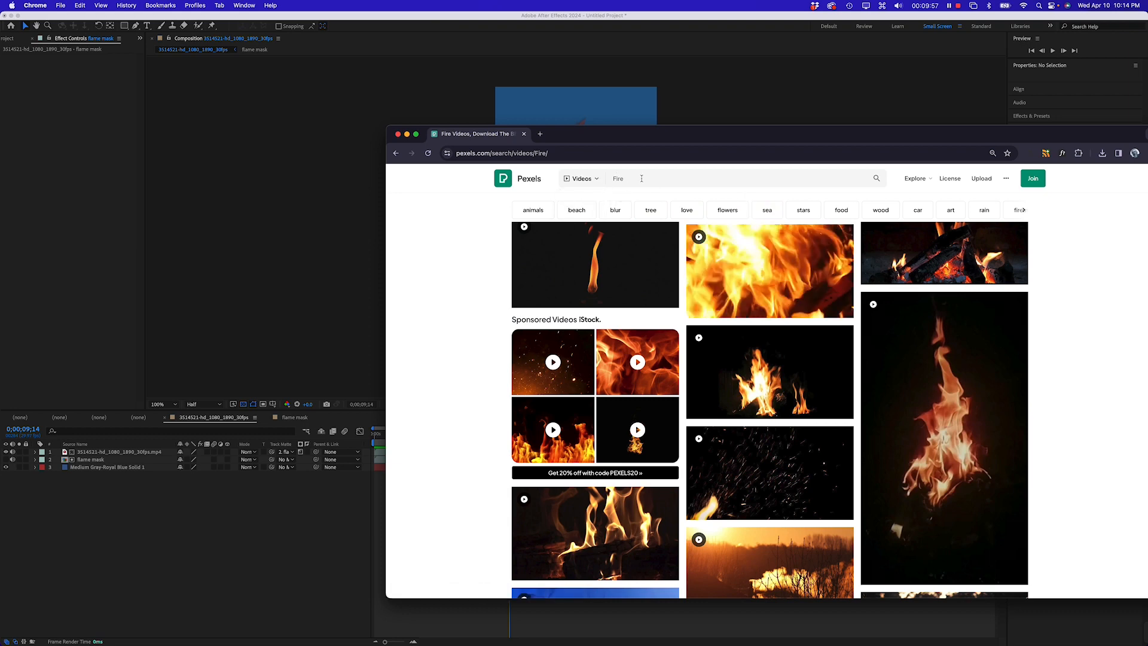
left_click(627, 179)
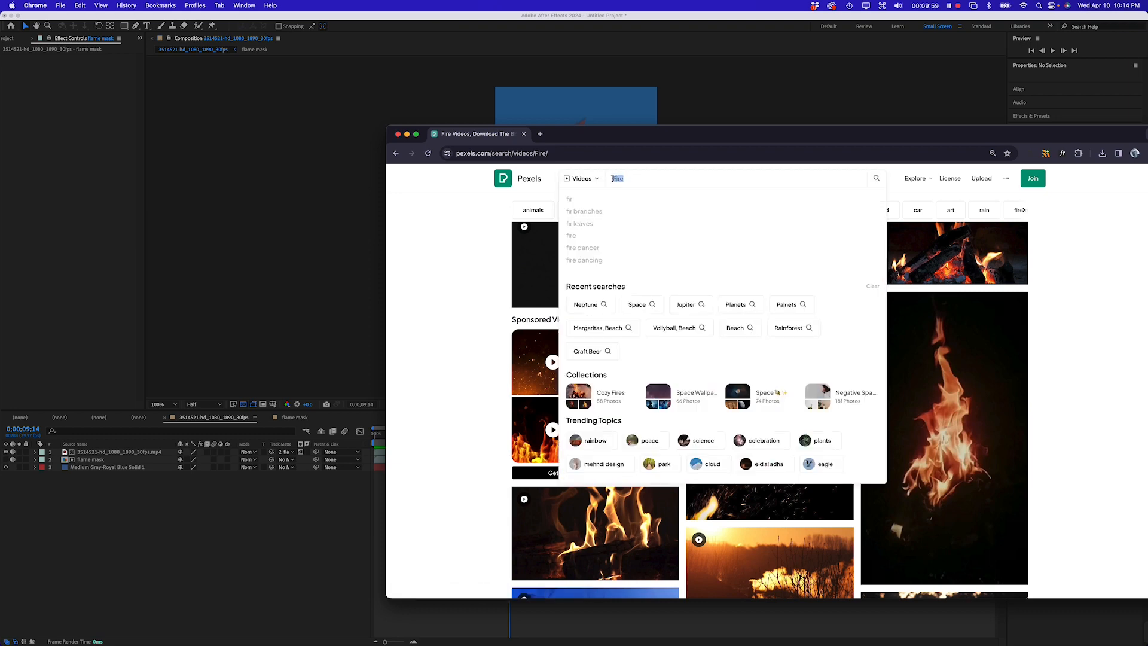
type("dar")
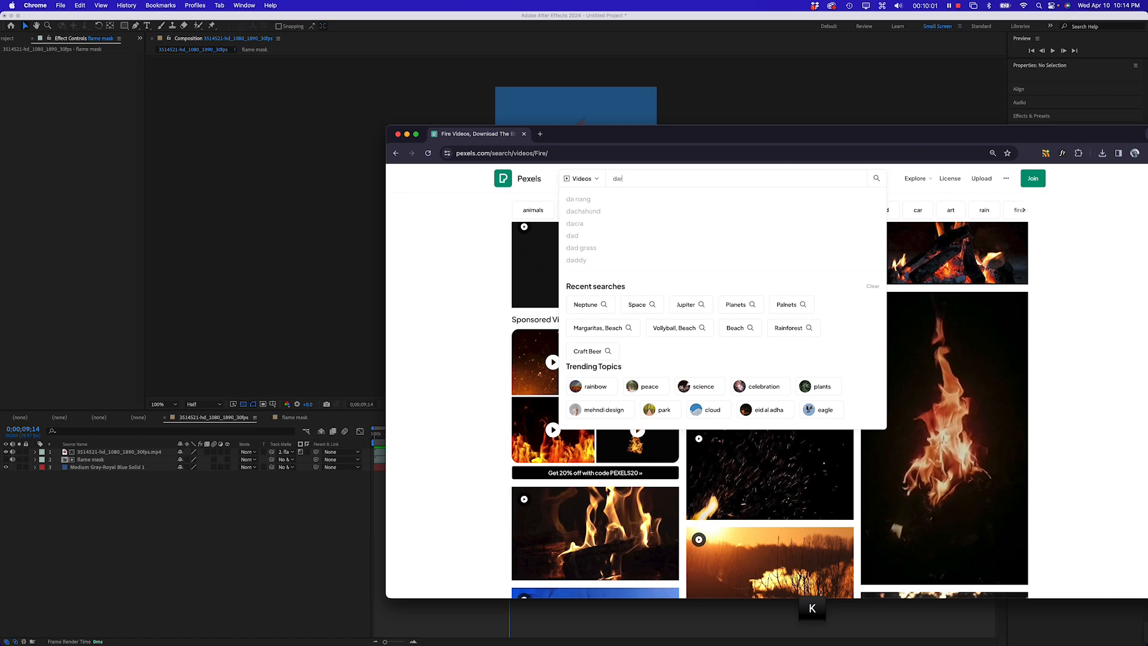
type("k woods")
key("Return")
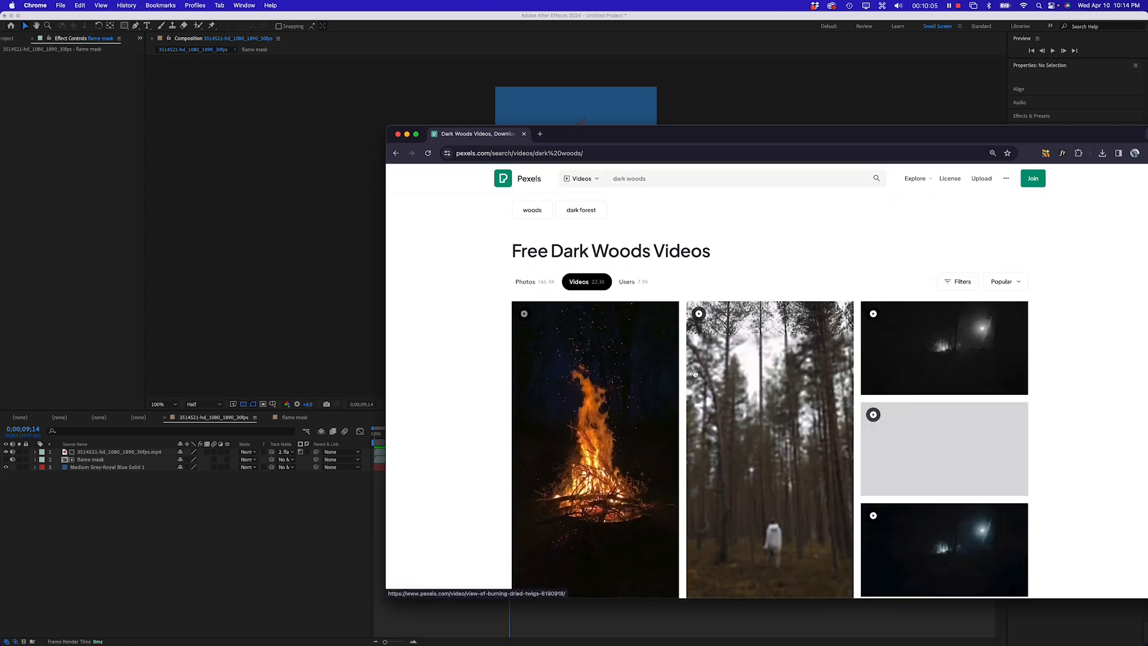
Scroll through the dark woods video results looking for a suitable background clip
scroll(694, 369, "down", 10)
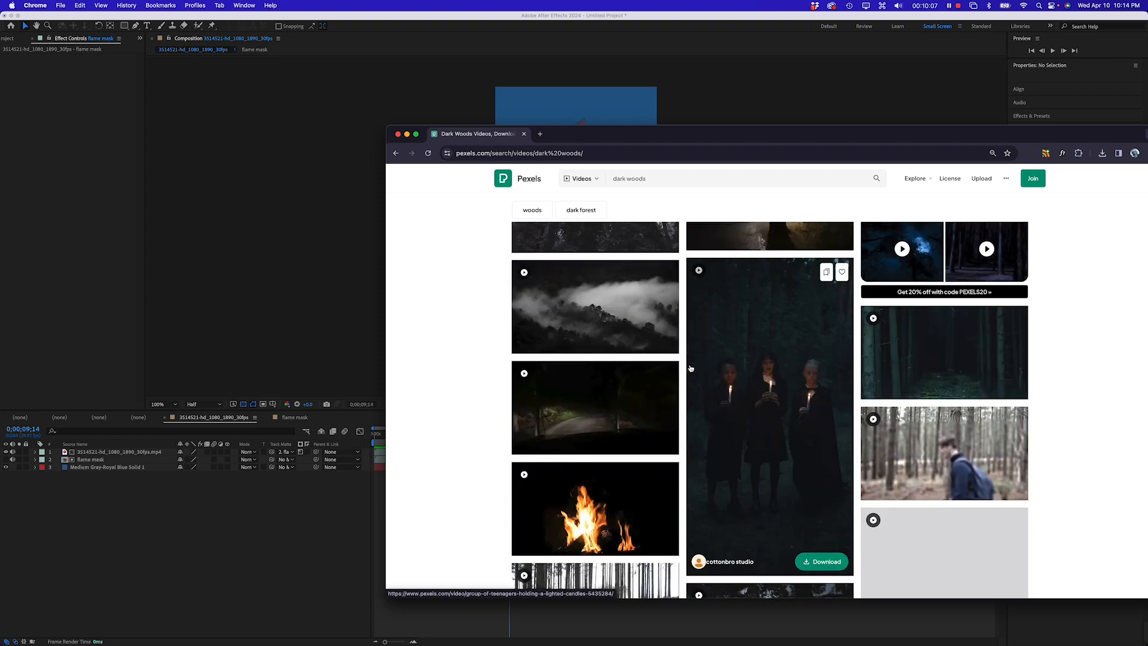
scroll(658, 362, "down", 2)
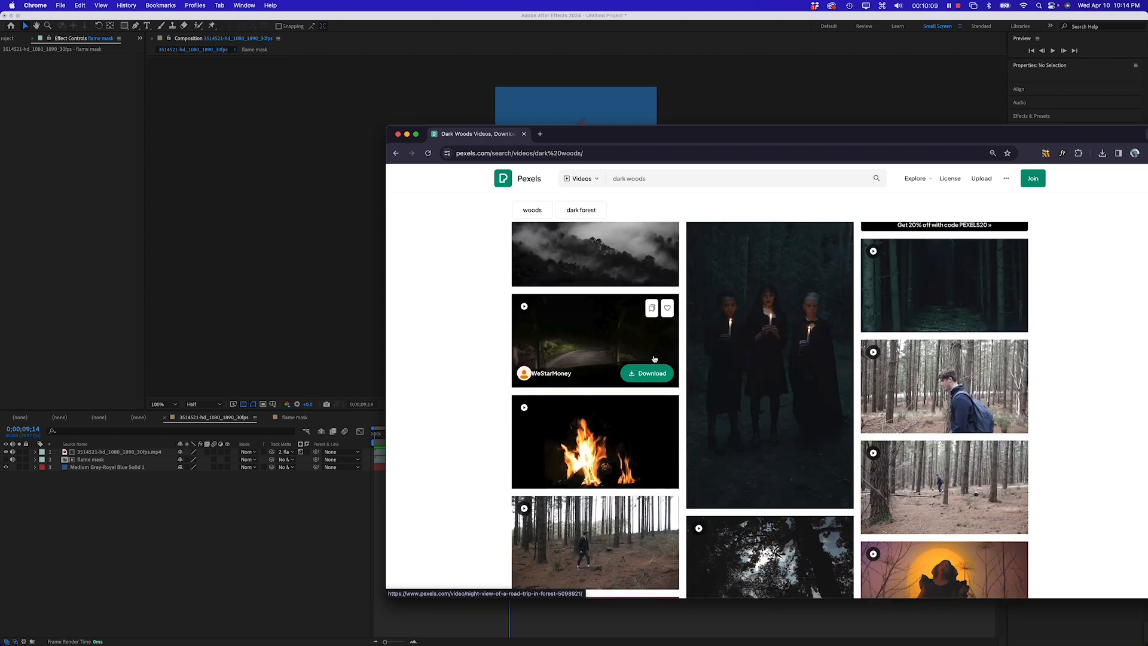
scroll(777, 357, "down", 10)
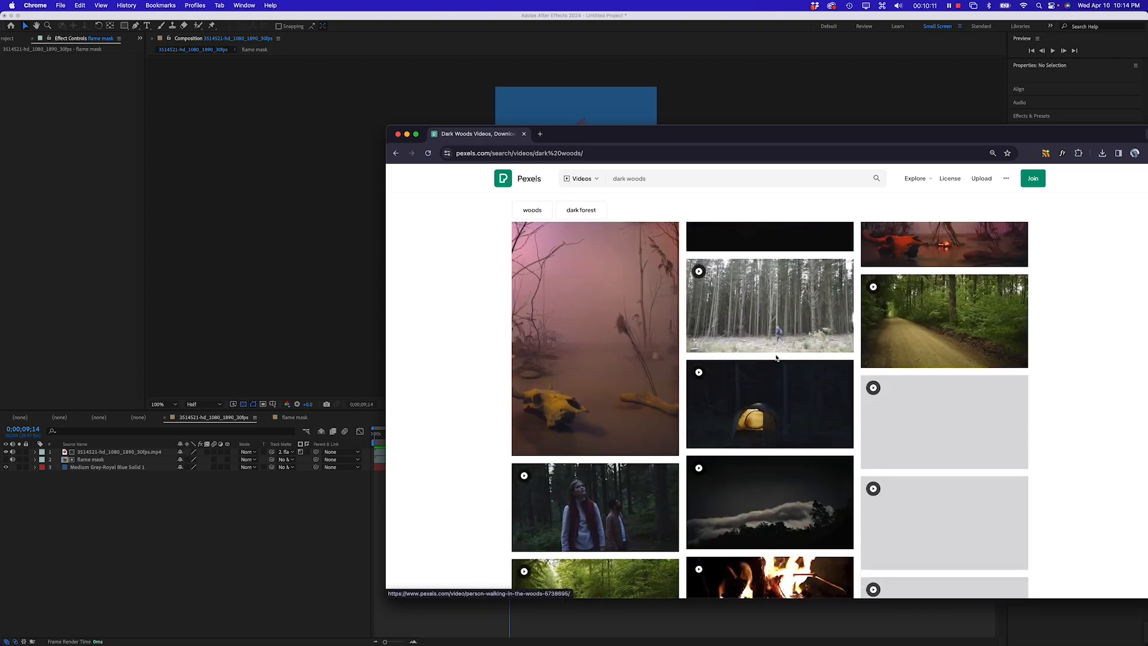
scroll(731, 383, "down", 2)
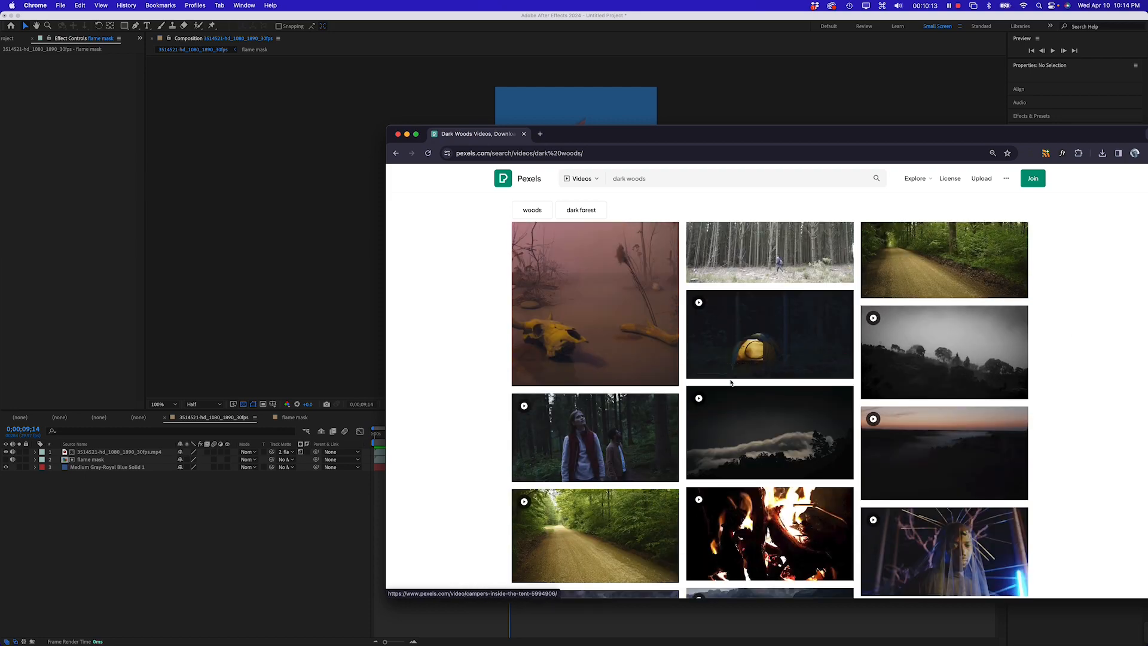
scroll(731, 383, "down", 10)
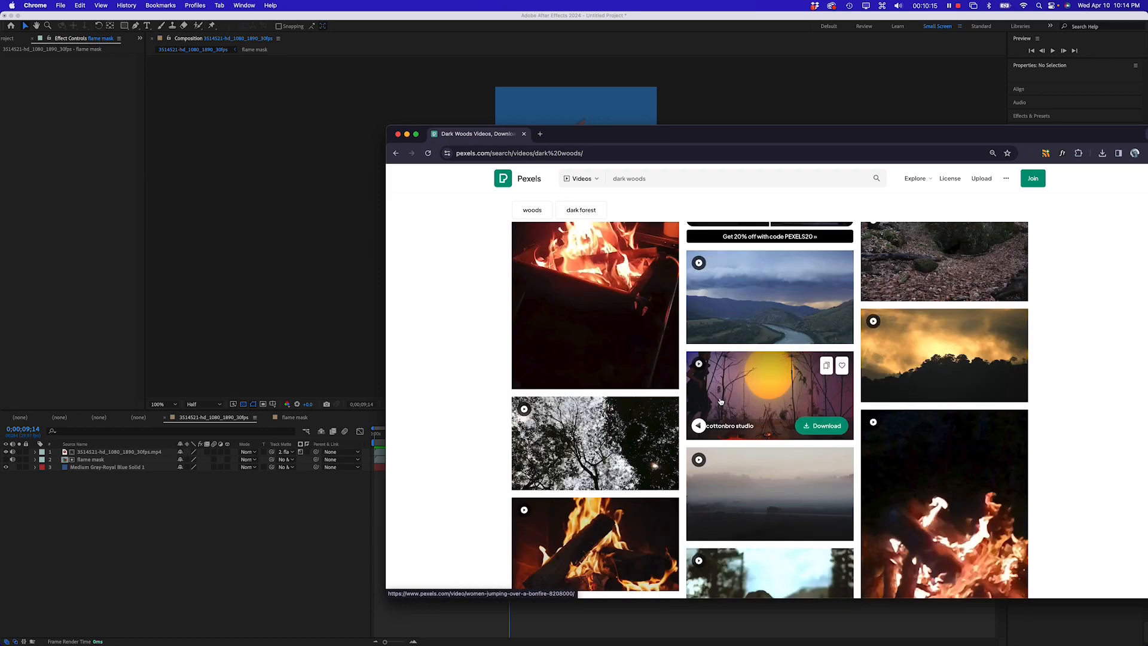
scroll(1110, 281, "down", 5)
scroll(951, 355, "up", 2)
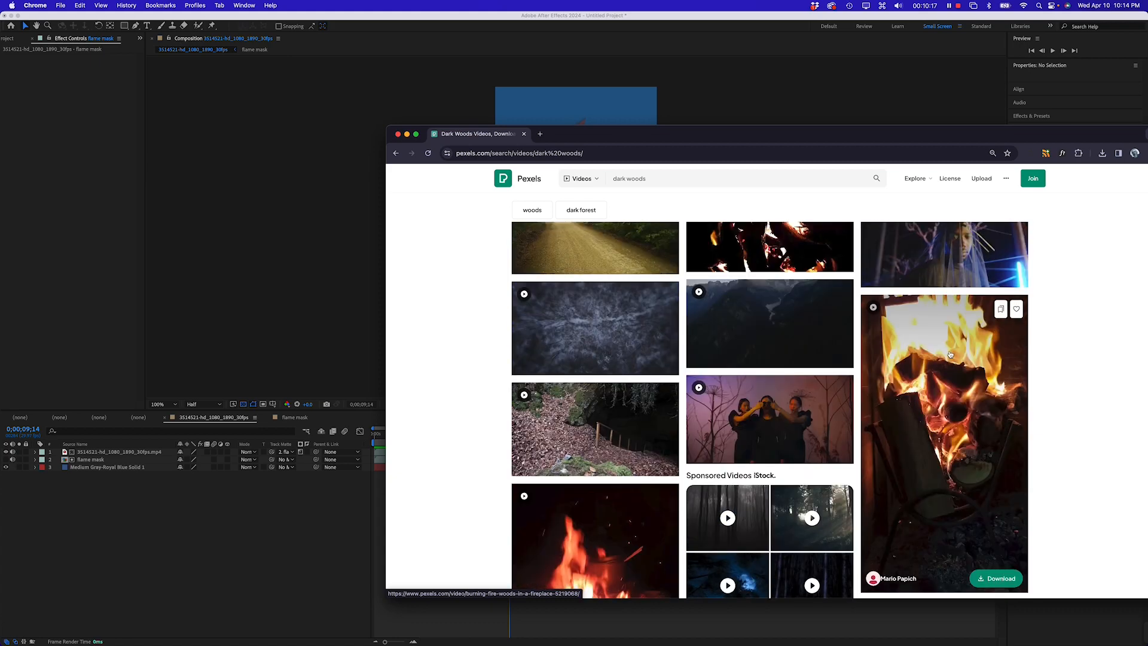
scroll(951, 355, "down", 10)
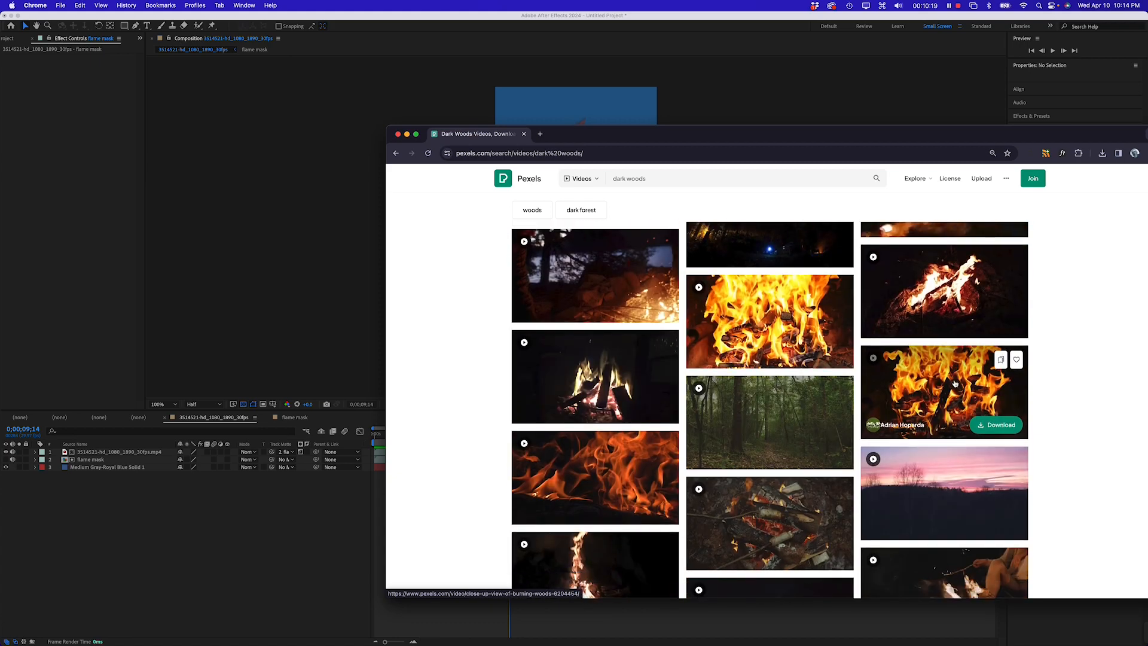
scroll(788, 466, "down", 5)
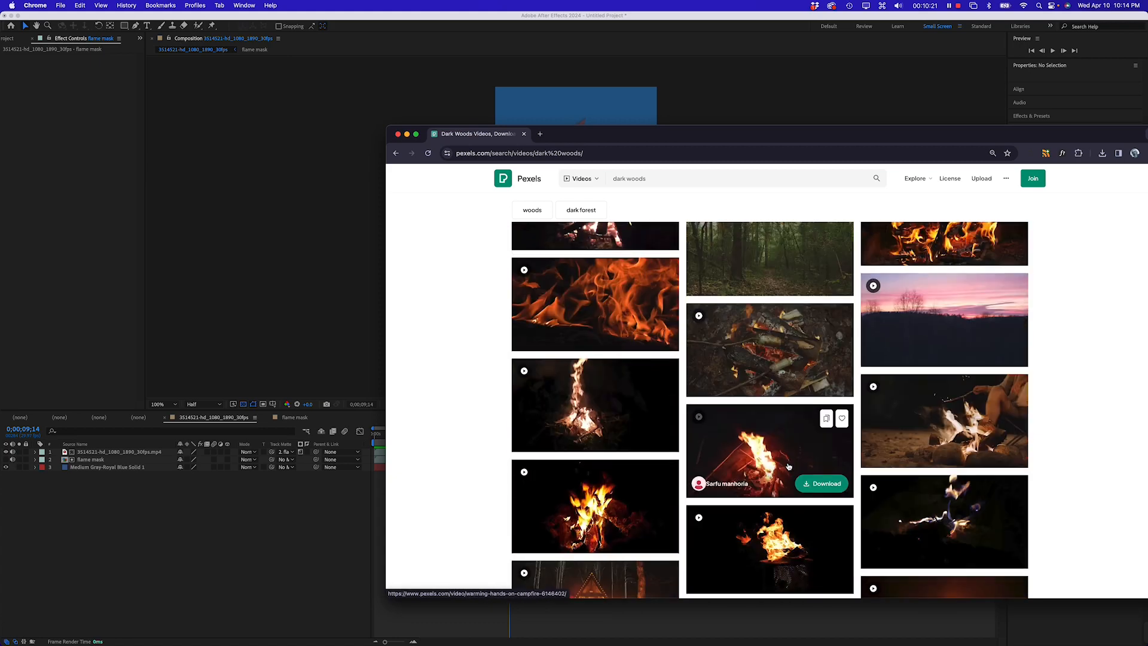
scroll(790, 470, "down", 10)
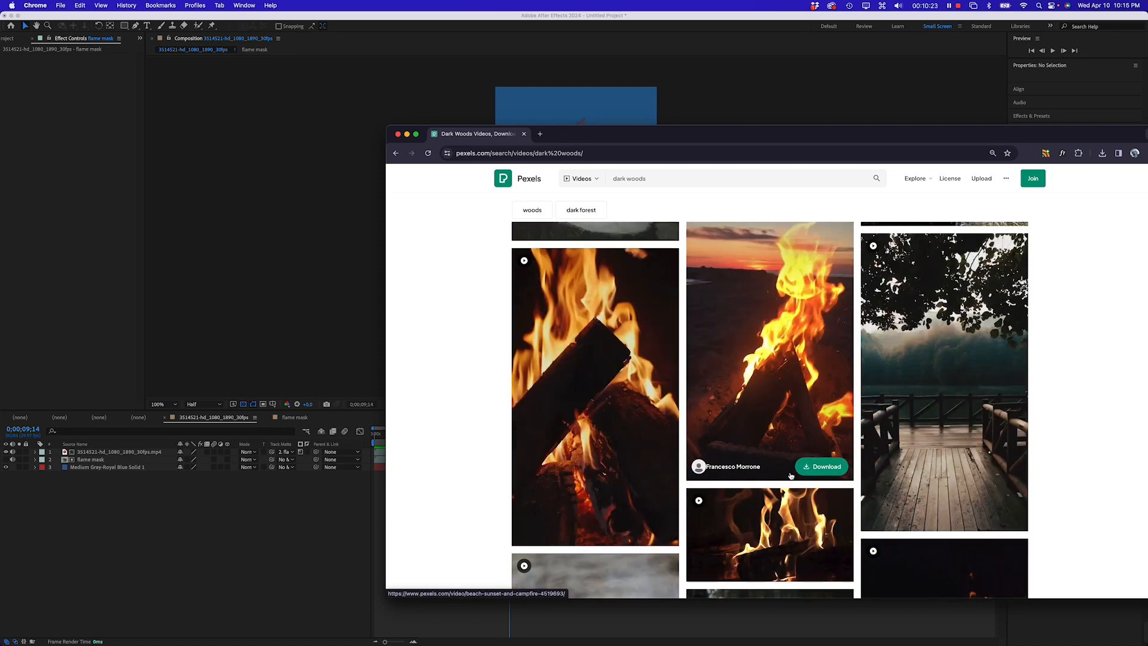
scroll(791, 476, "down", 10)
scroll(791, 474, "up", 3)
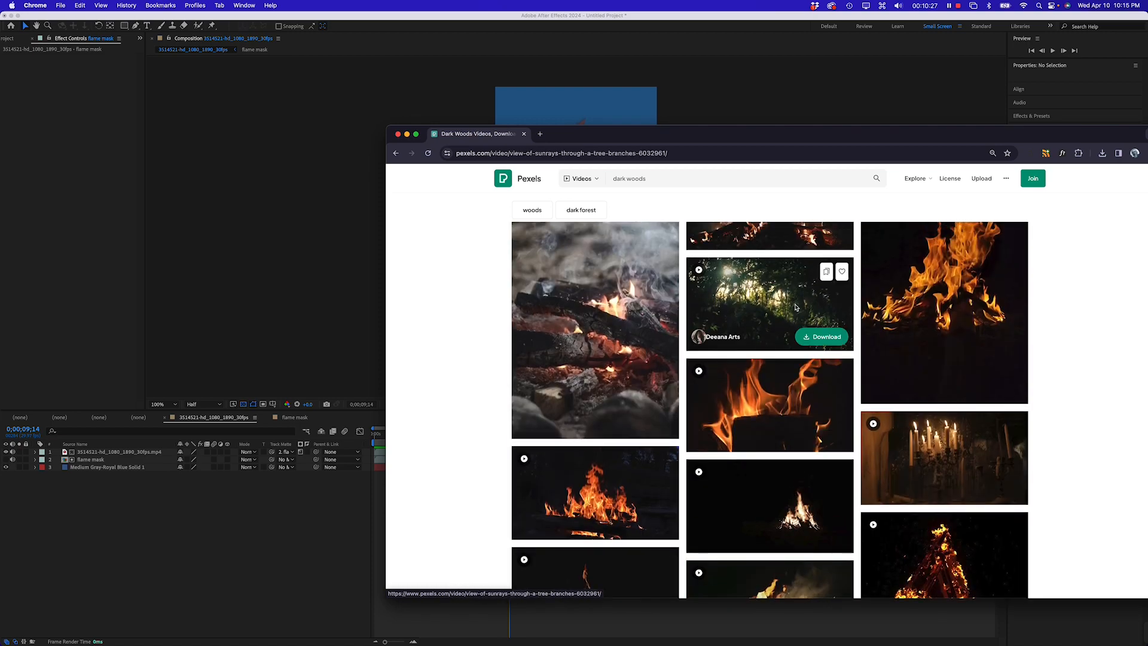
Open the "View of Sunrays Through a Tree Branches" video and download it in Full HD 1920x1080
left_click(801, 339)
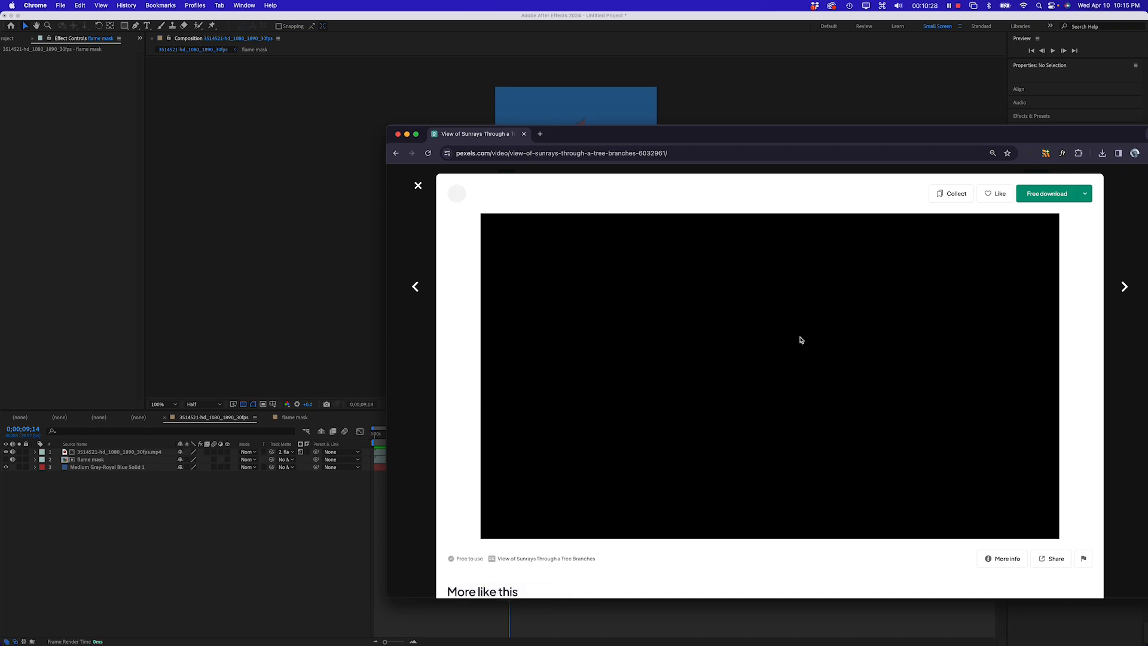
left_click(1085, 195)
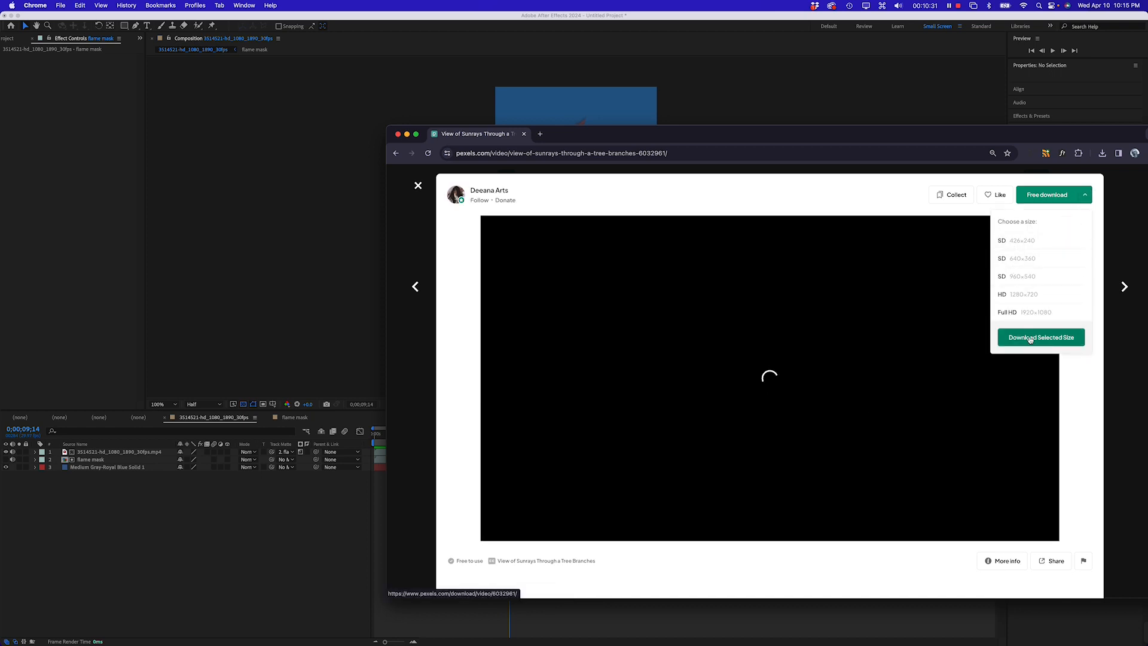
left_click(1030, 339)
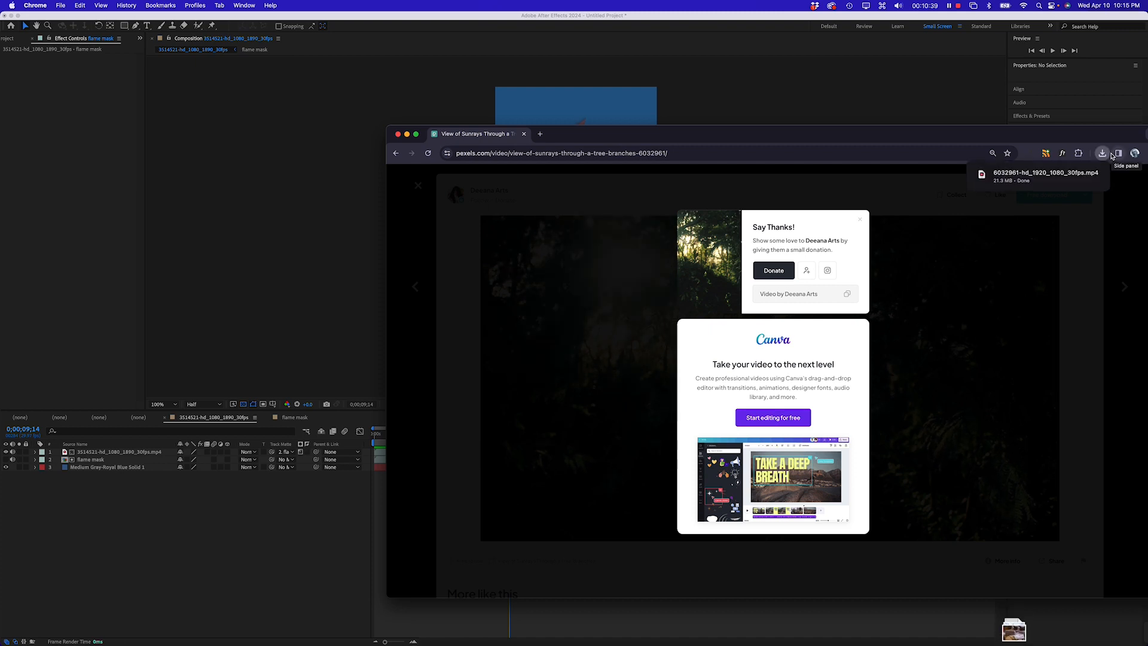
Import the downloaded 6032961 forest clip into the After Effects project by dragging it from the browser downloads
left_click_drag(1024, 177, 84, 149)
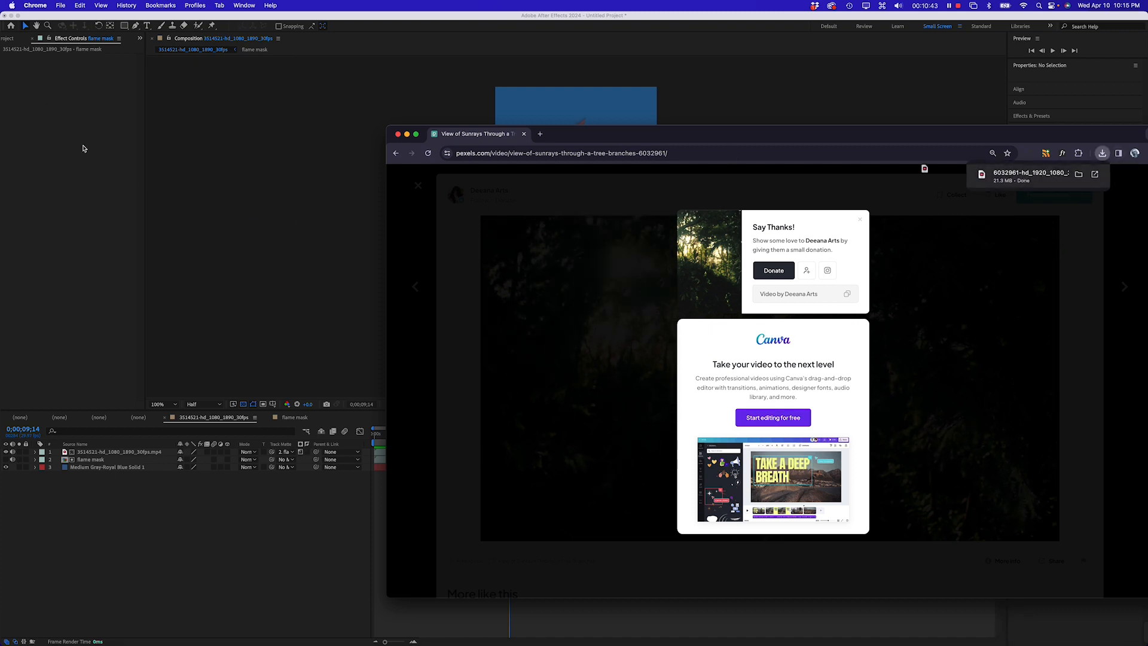
left_click(9, 38)
left_click(9, 38)
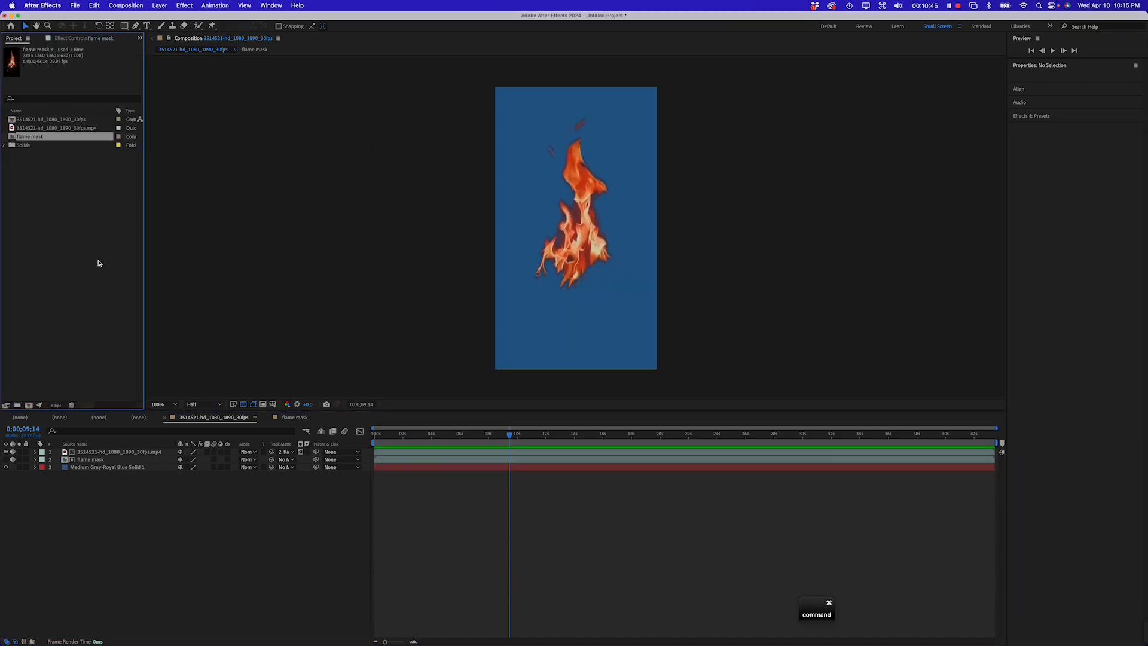
key("super+Tab")
left_click(485, 323)
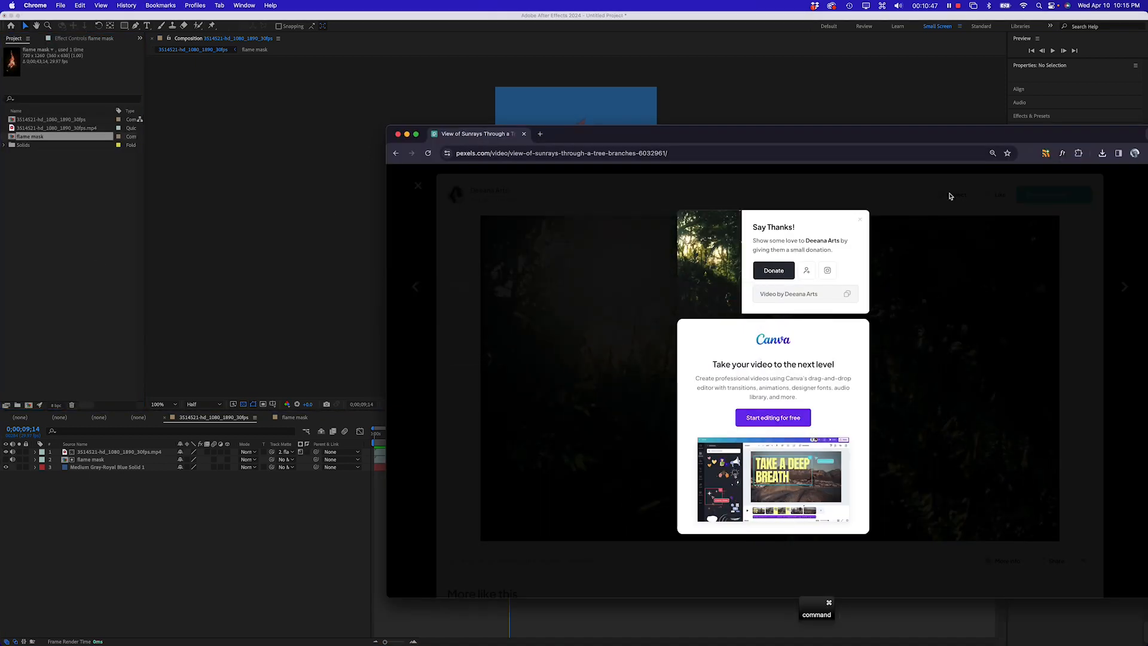
left_click(1105, 156)
left_click_drag(1024, 194, 69, 231)
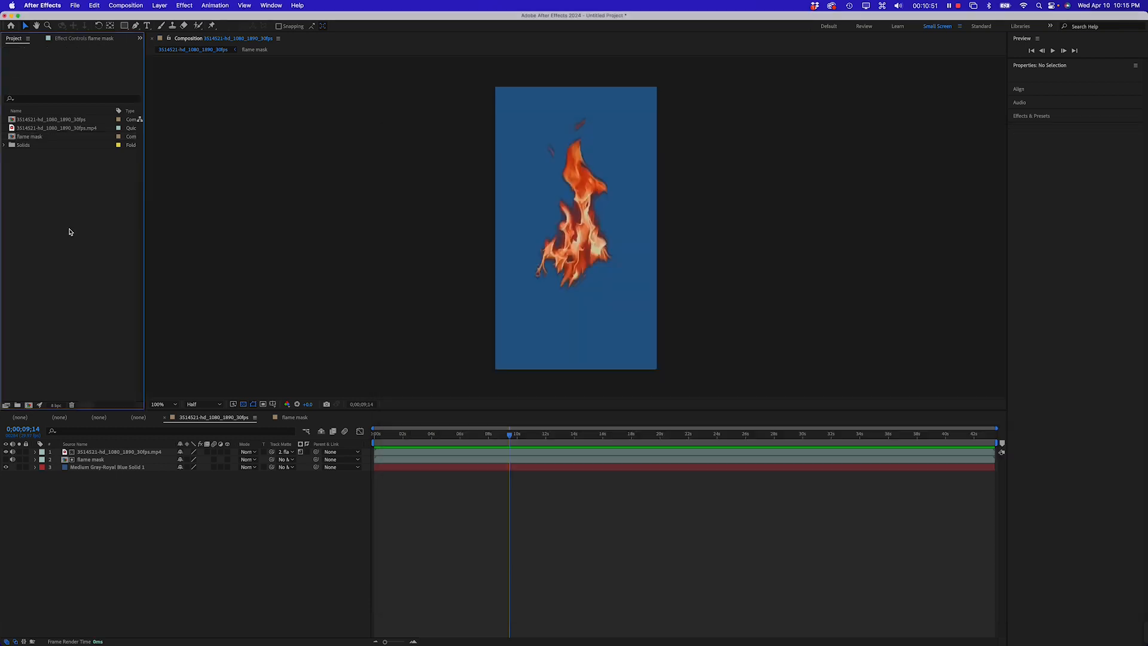
left_click(13, 139)
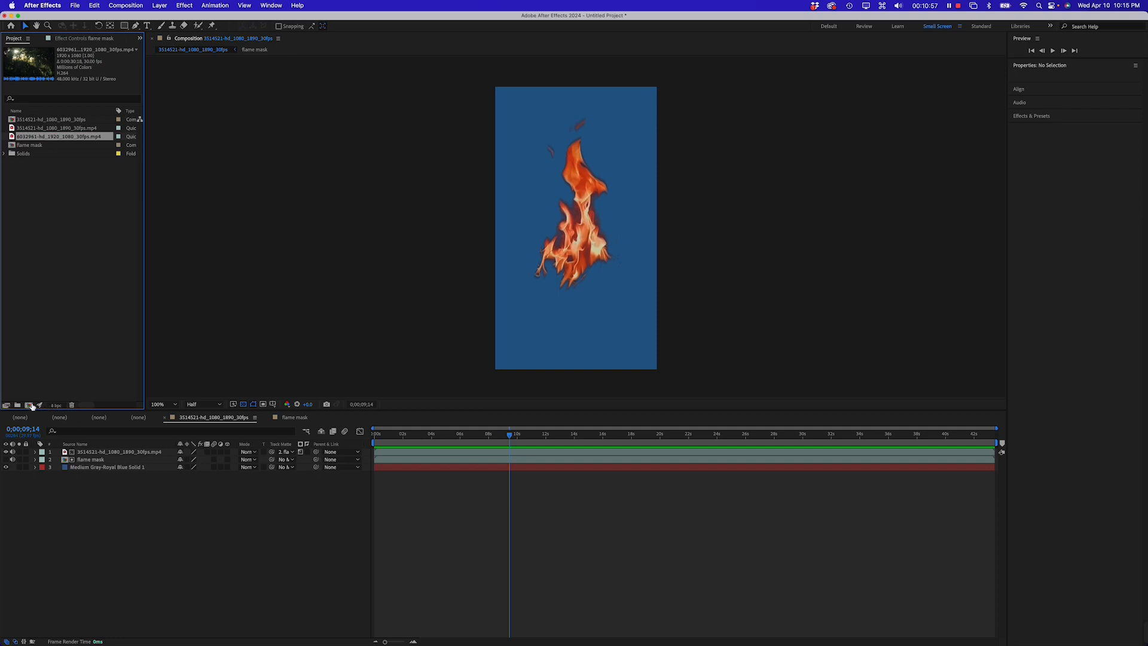
Create a new composition using the HD 1920x1080 29.97 fps preset
left_click(29, 405)
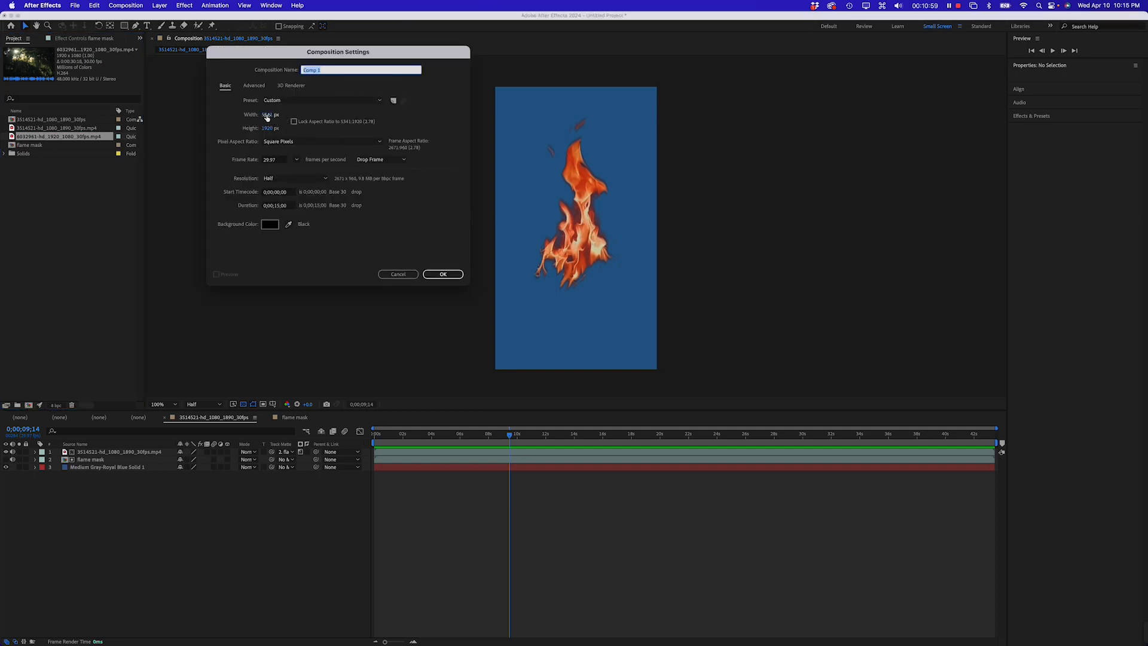
left_click(301, 87)
left_click(255, 86)
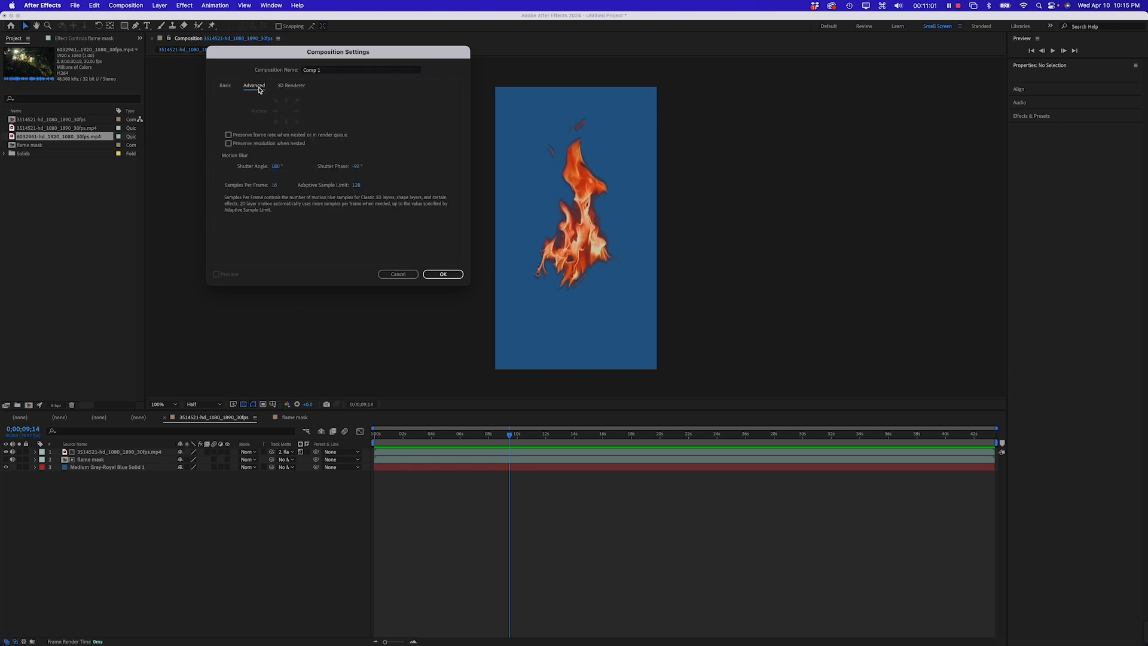
left_click(230, 87)
left_click(301, 100)
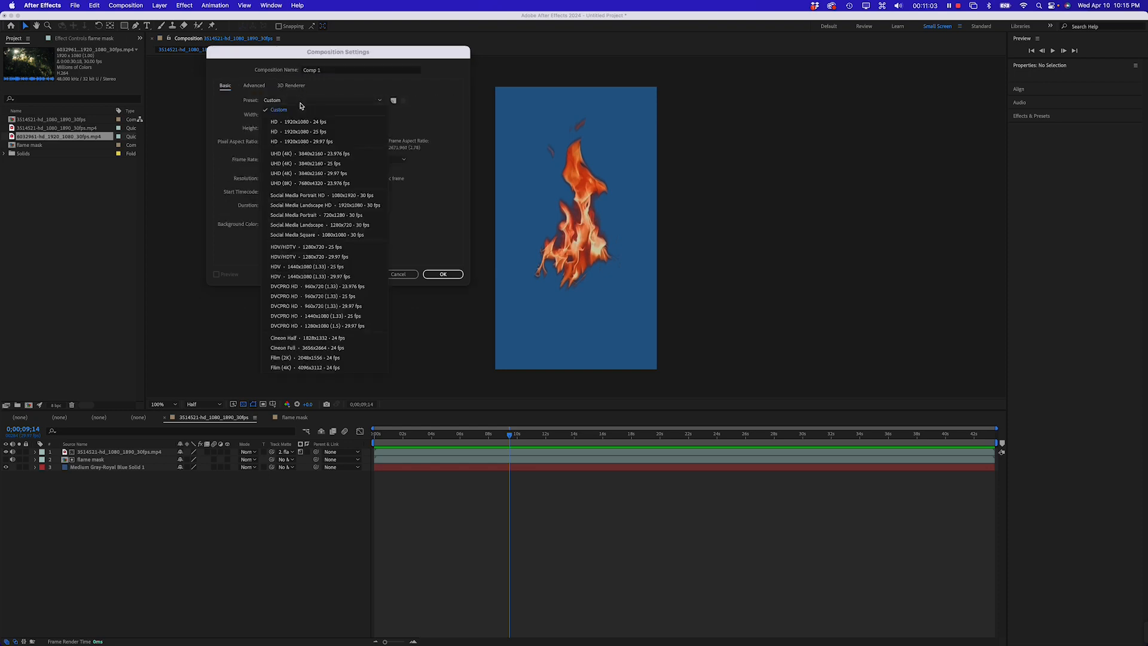
left_click(303, 141)
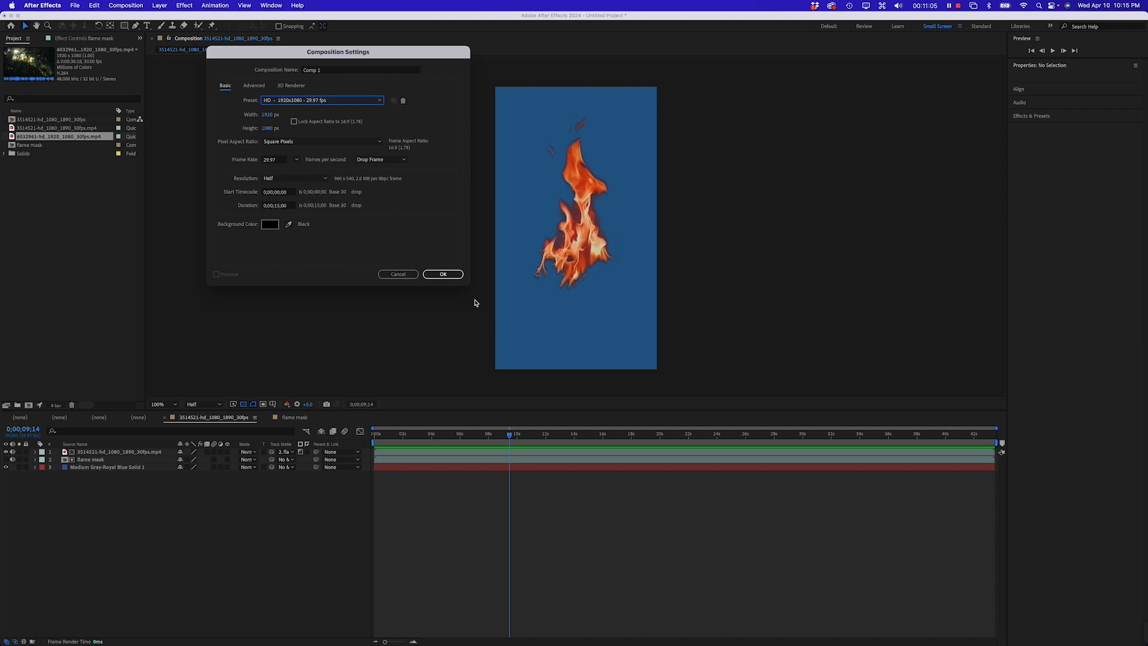
left_click(443, 274)
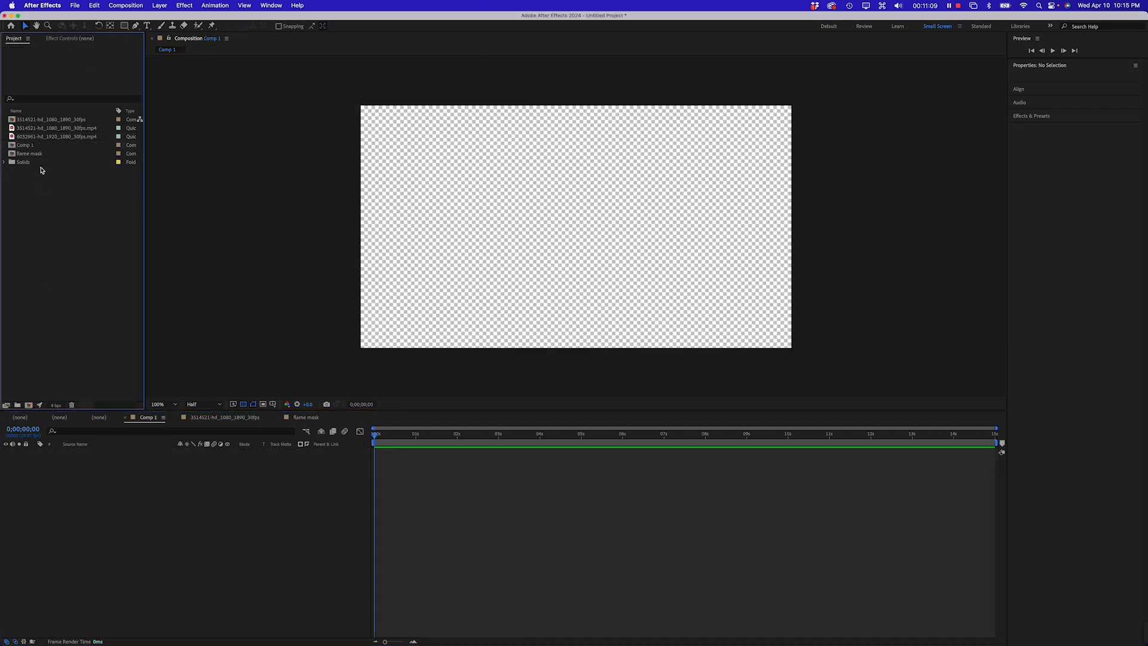
Add the forest sunrays clip as a layer in the new composition
left_click(38, 137)
left_click_drag(39, 142, 131, 488)
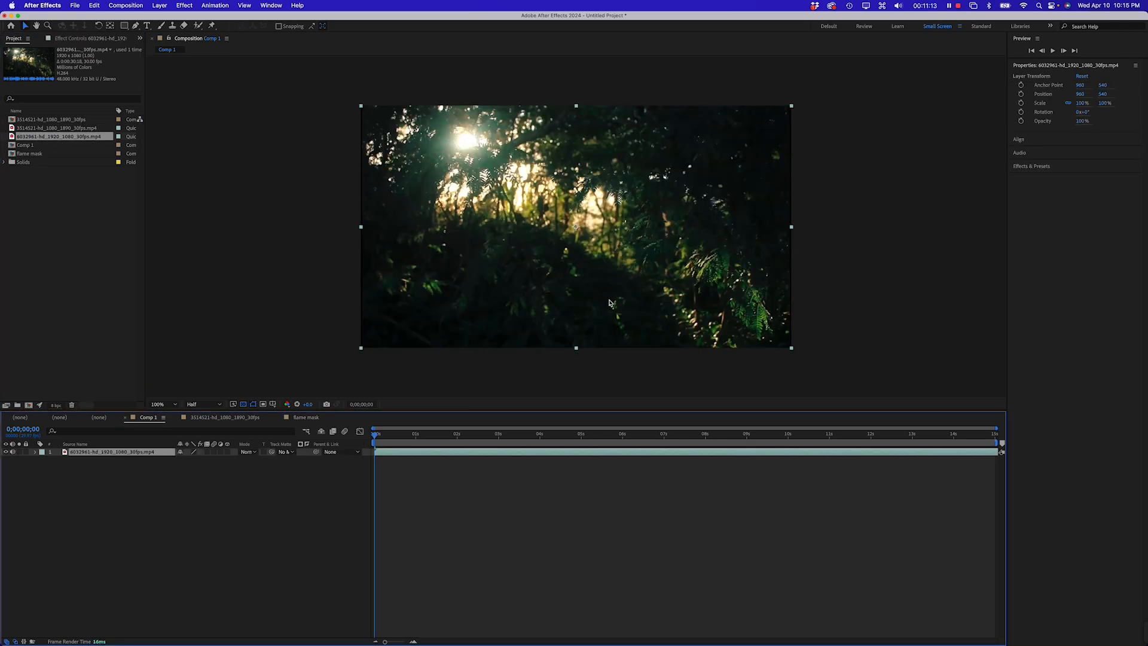
Open the flame footage composition and turn off the blue solid layer's visibility
left_click(66, 302)
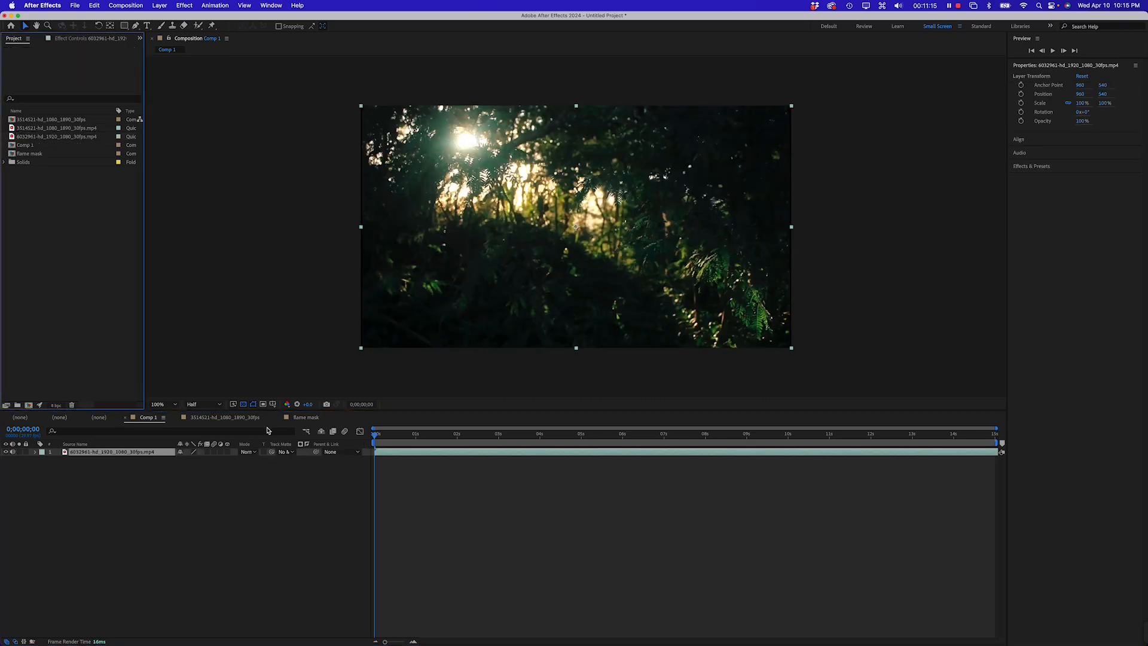
left_click(242, 421)
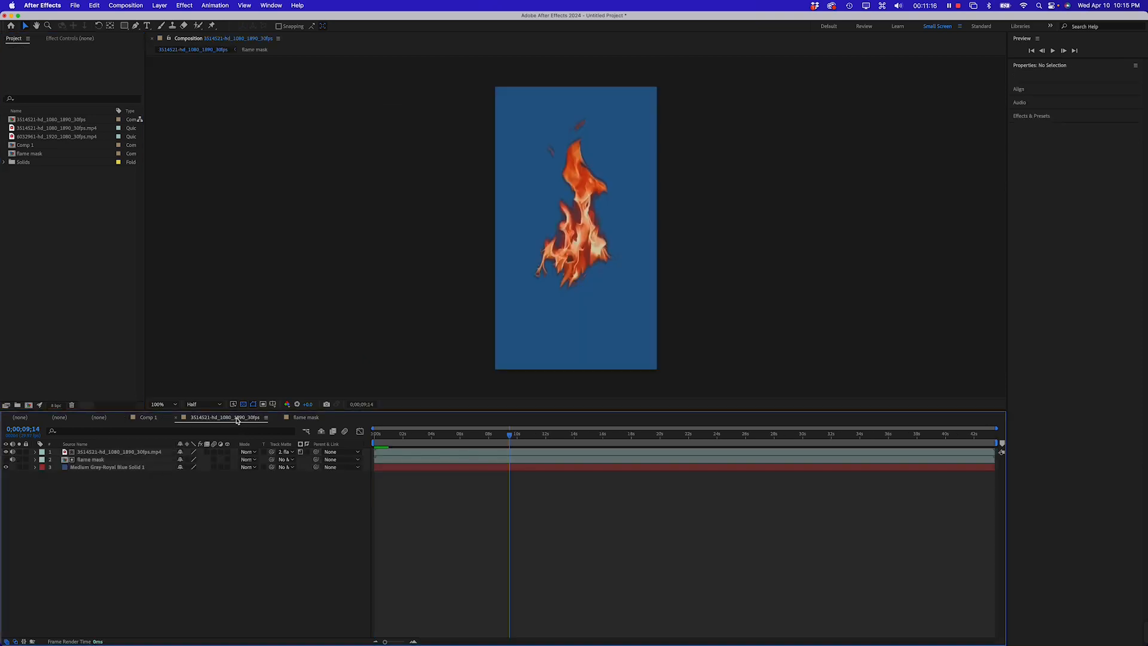
left_click(6, 467)
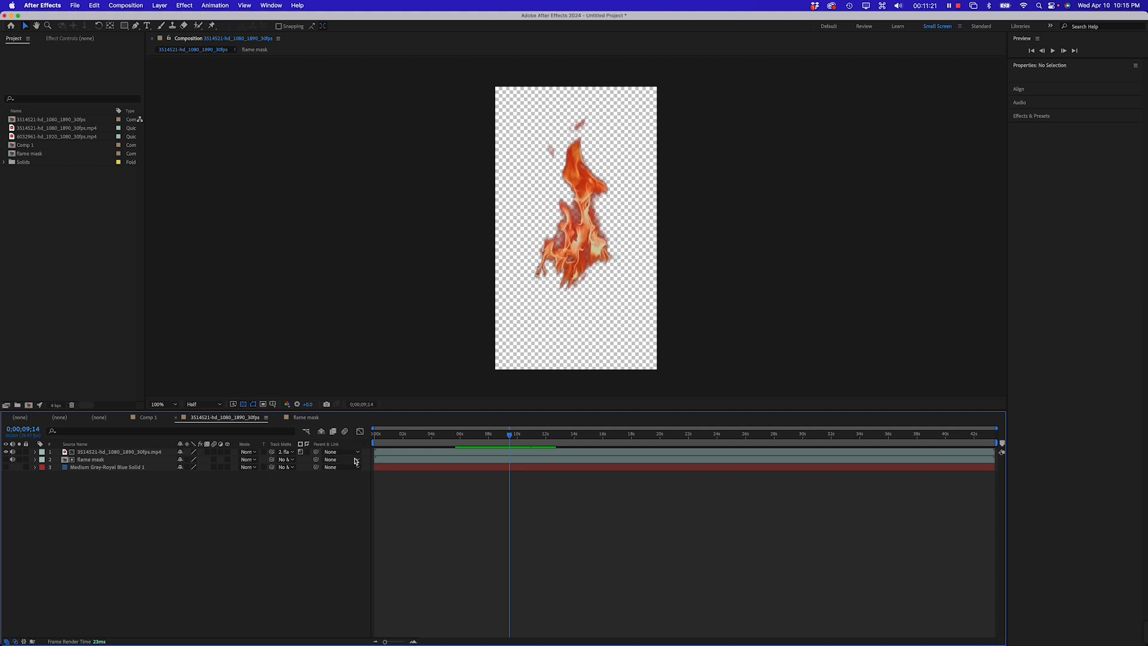
Place the 3514521 flame composition into Comp 1 above the forest clip and preview it
left_click(149, 418)
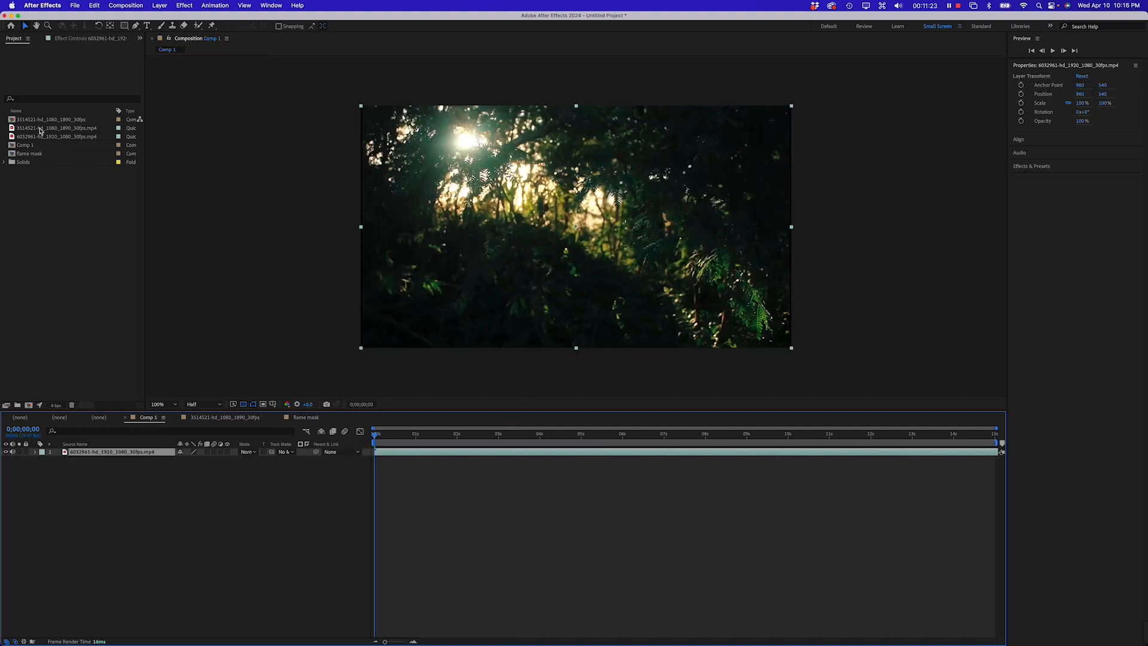
left_click(15, 120)
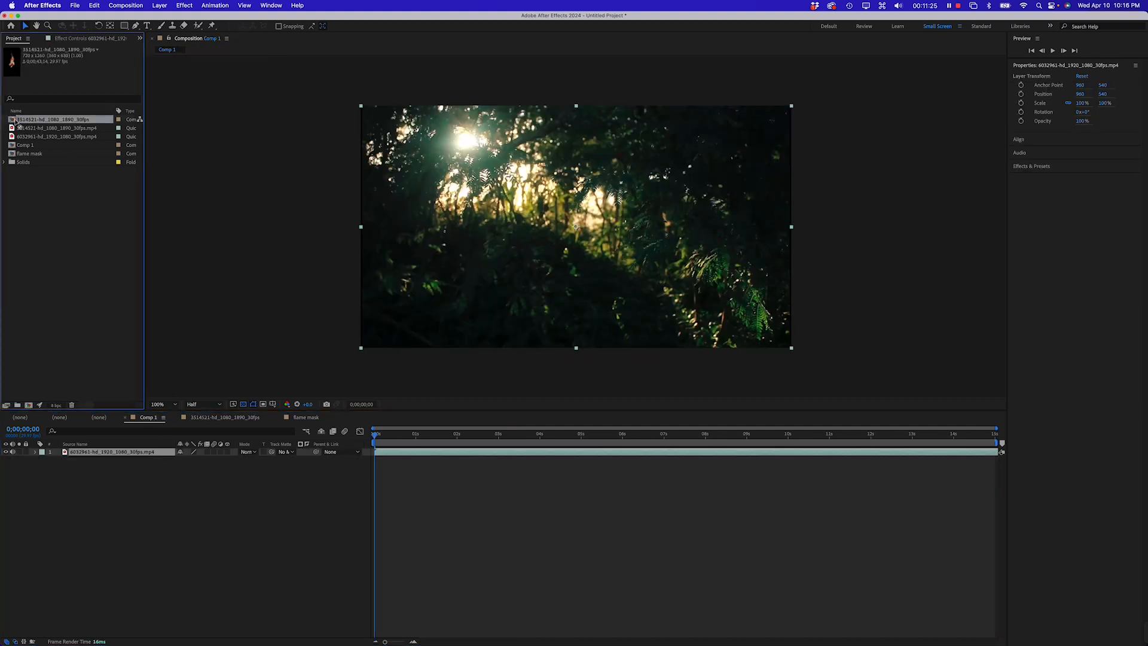
left_click_drag(28, 128, 650, 300)
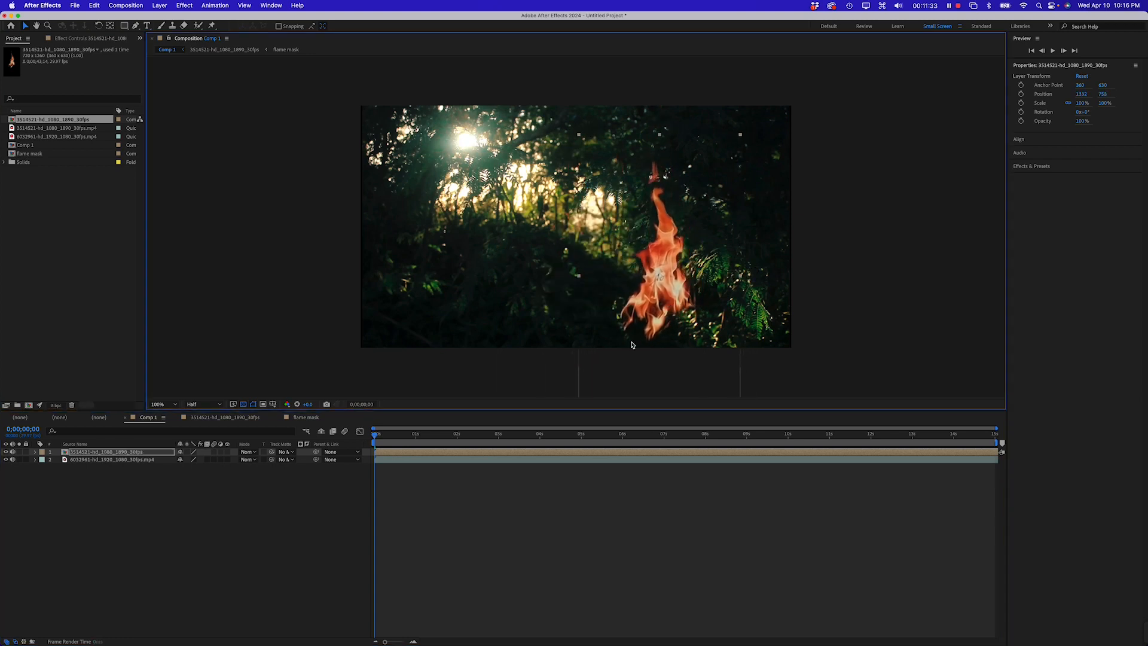
key("space")
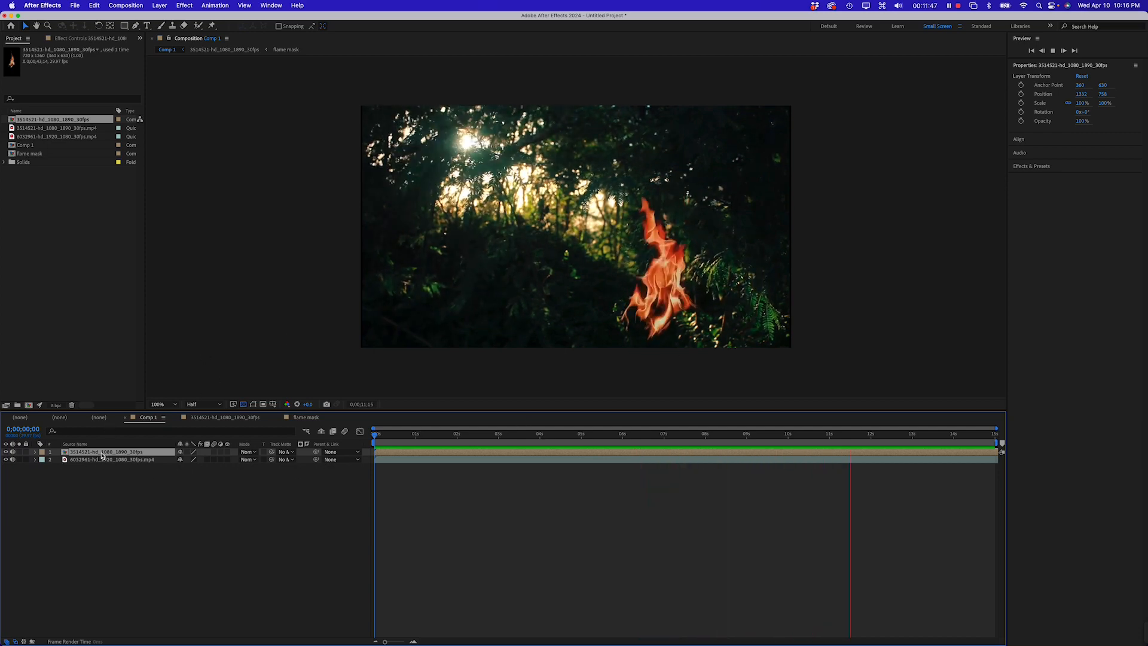
Lower the flame layer's opacity to 66%
key("t")
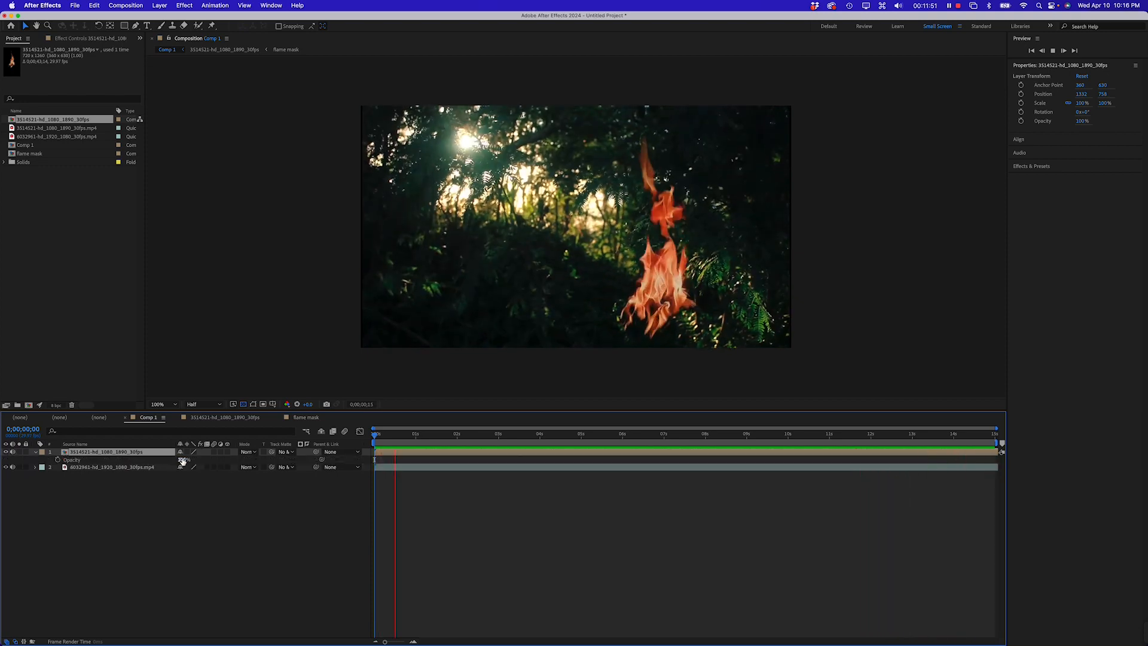
left_click_drag(180, 459, 167, 460)
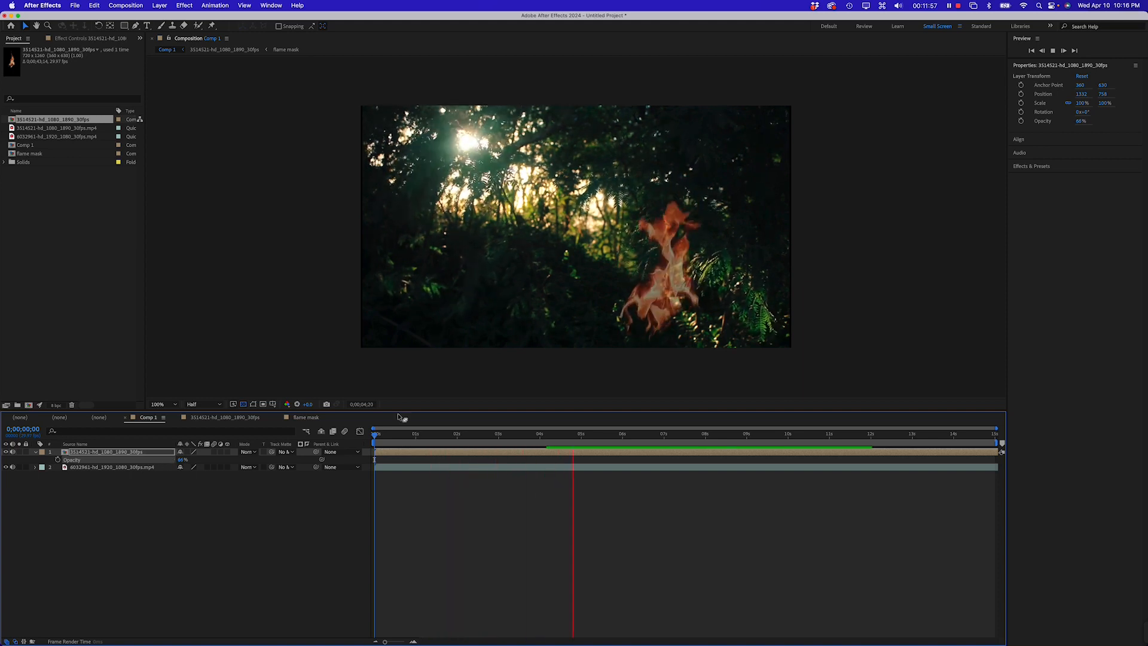
Move the flame layer toward the lower right of the forest frame and duplicate it
left_click(671, 317)
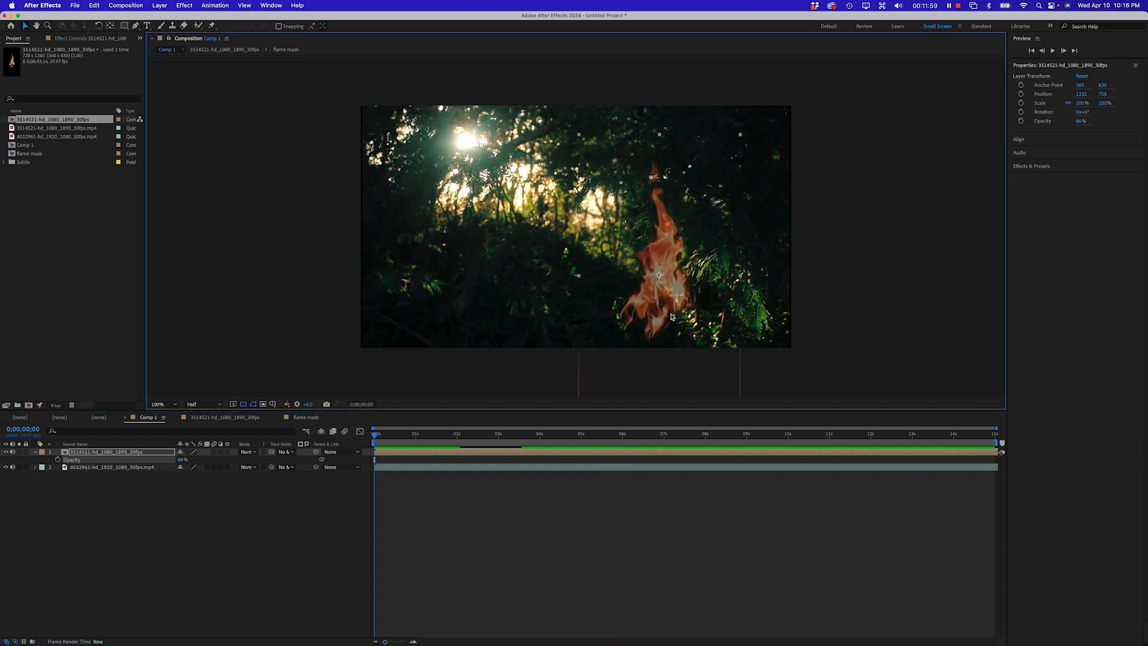
left_click_drag(661, 312, 683, 334)
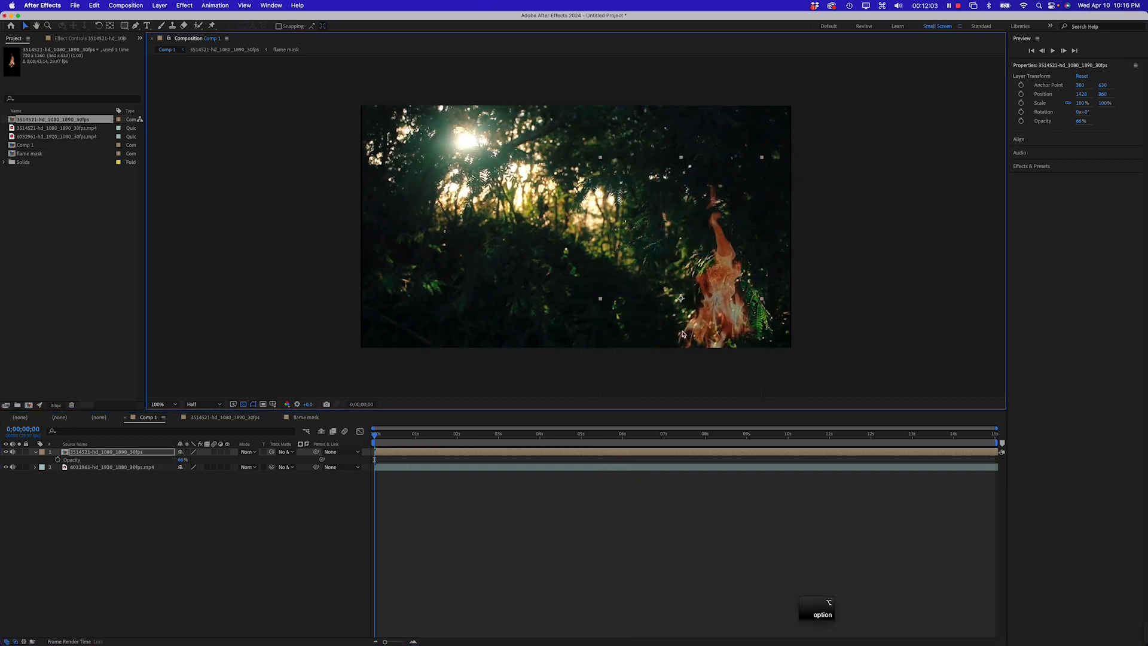
left_click(96, 452)
key("super+d")
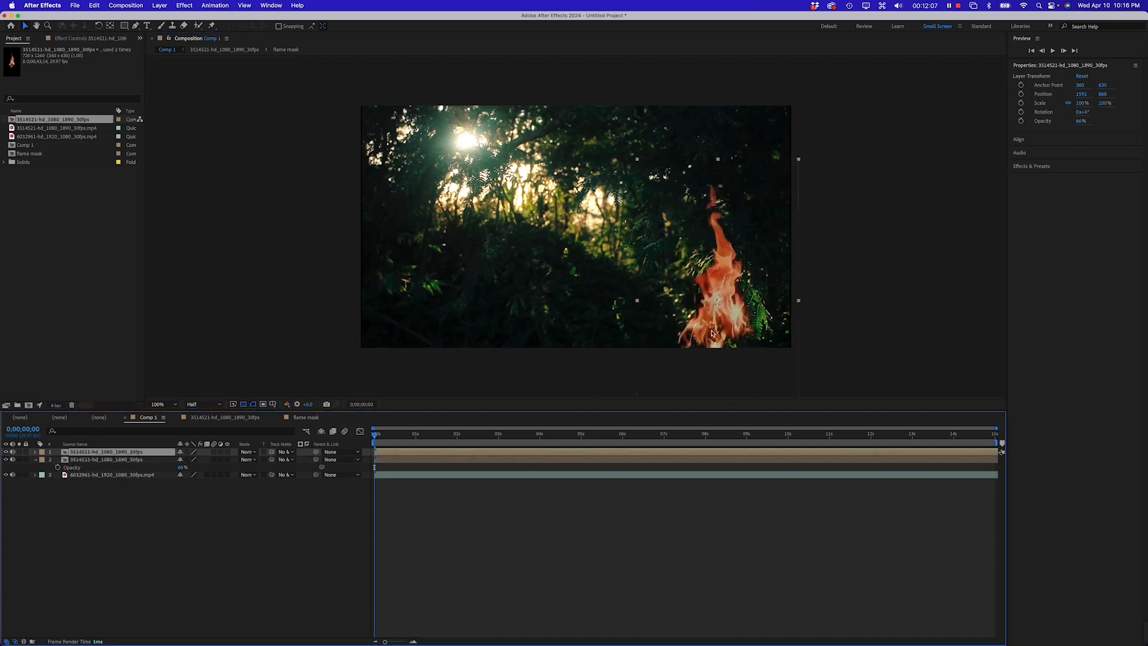
Scale the duplicate flame layer to about 123.5% and shift it lower in the frame, then preview the composite
left_click_drag(707, 334, 685, 357)
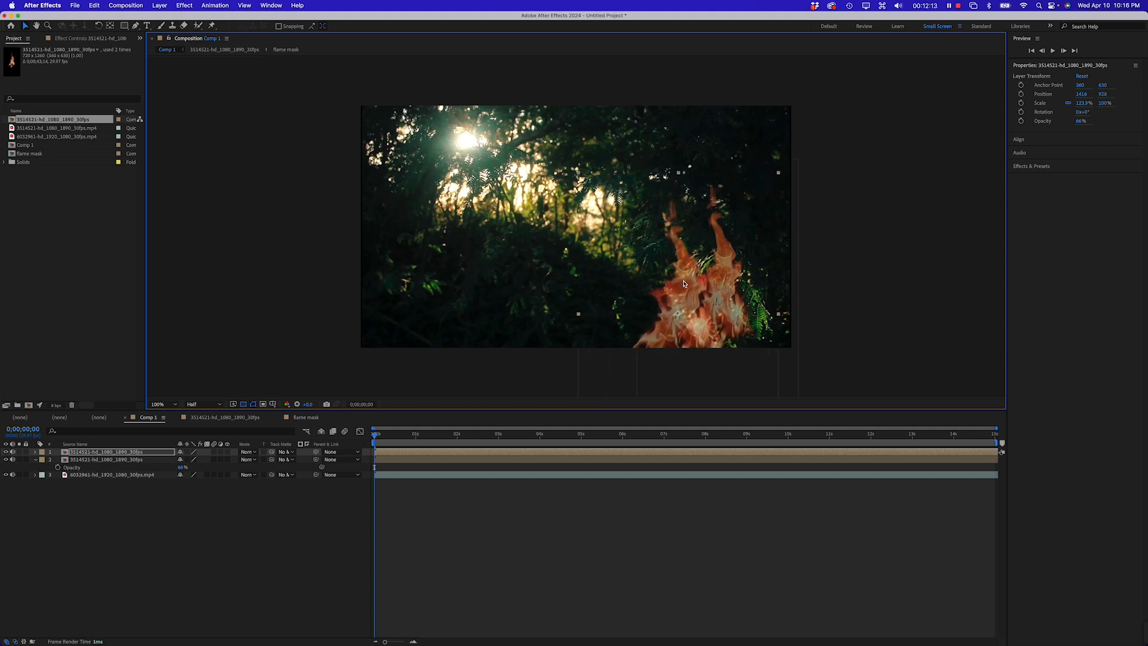
left_click_drag(684, 284, 689, 318)
key("space")
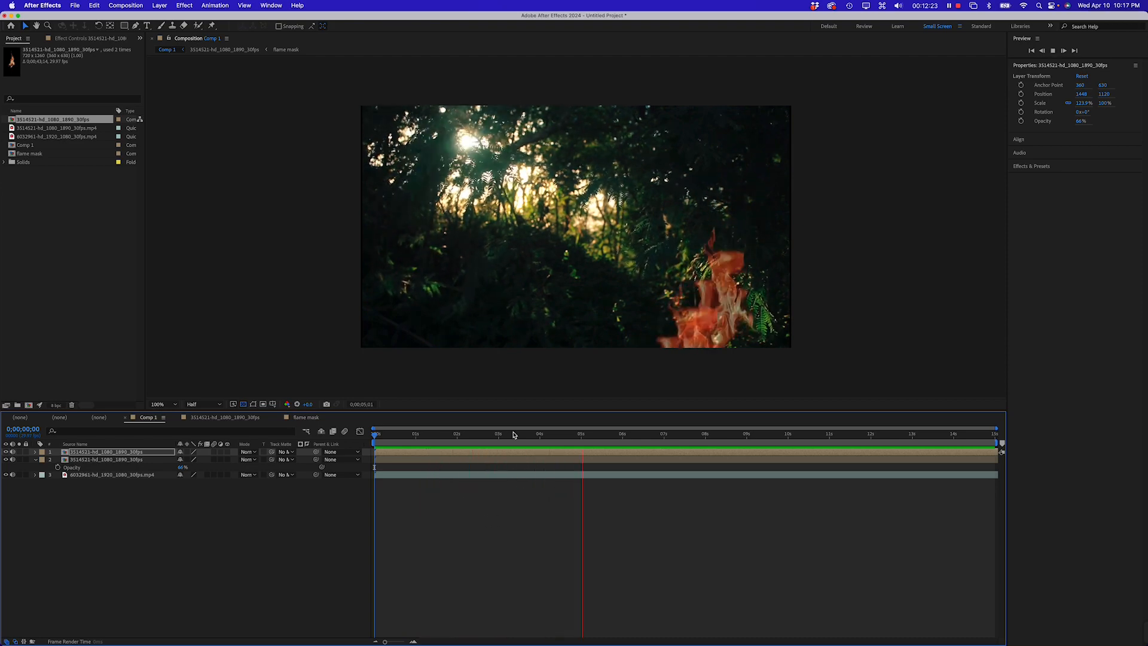
key("space")
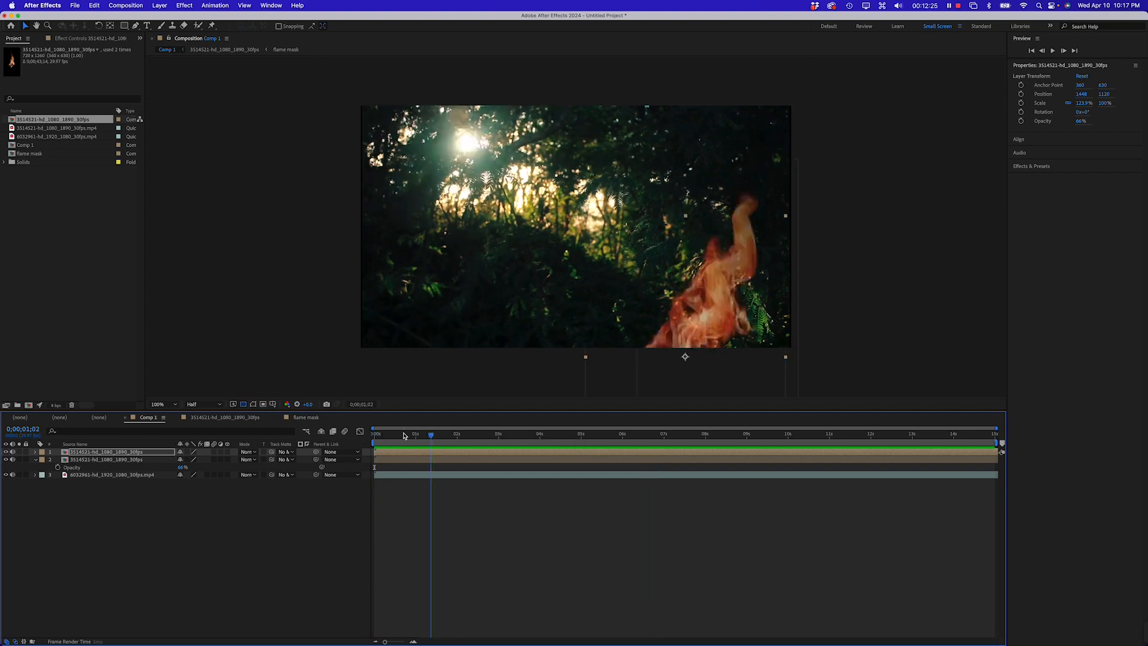
left_click(958, 8)
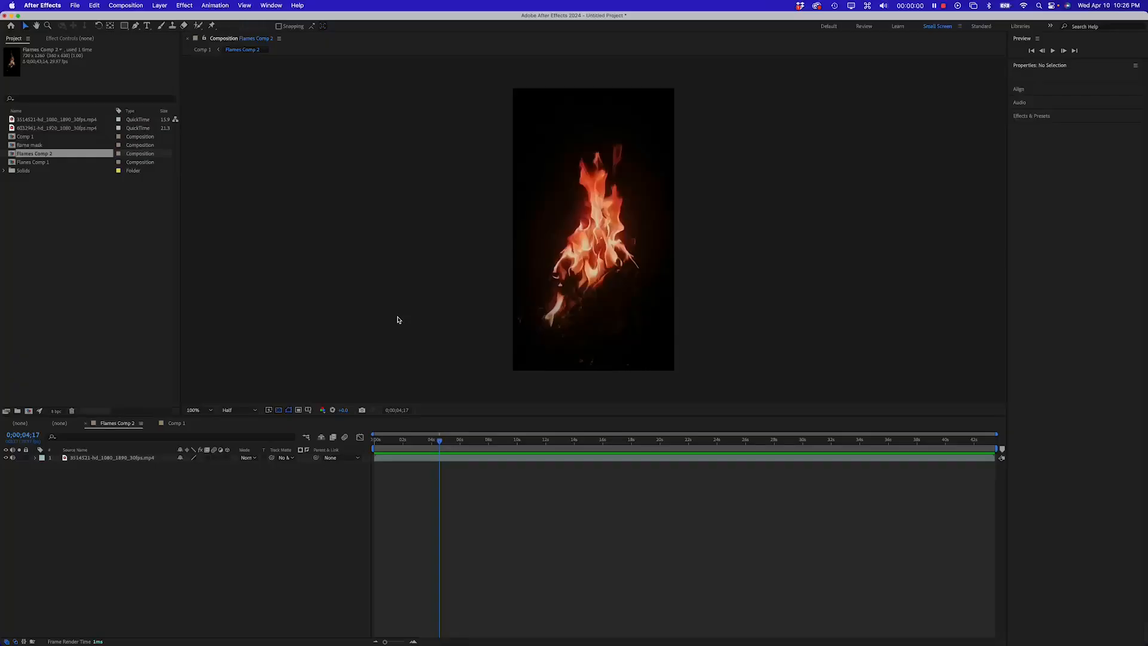
left_click(399, 320)
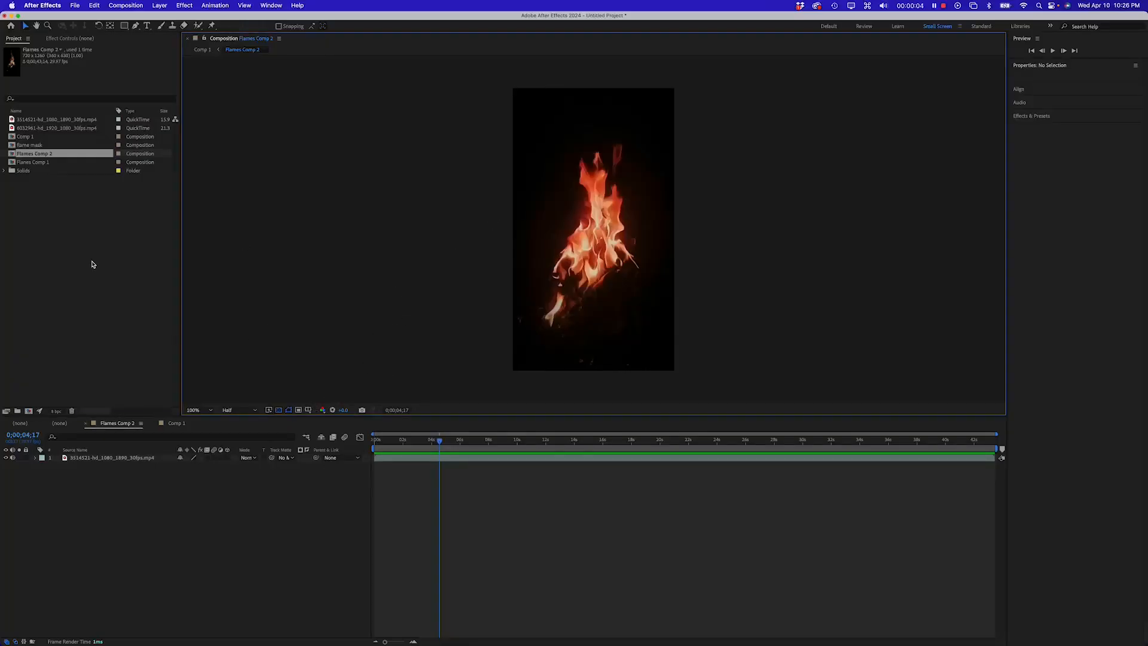
left_click(73, 259)
left_click(43, 155)
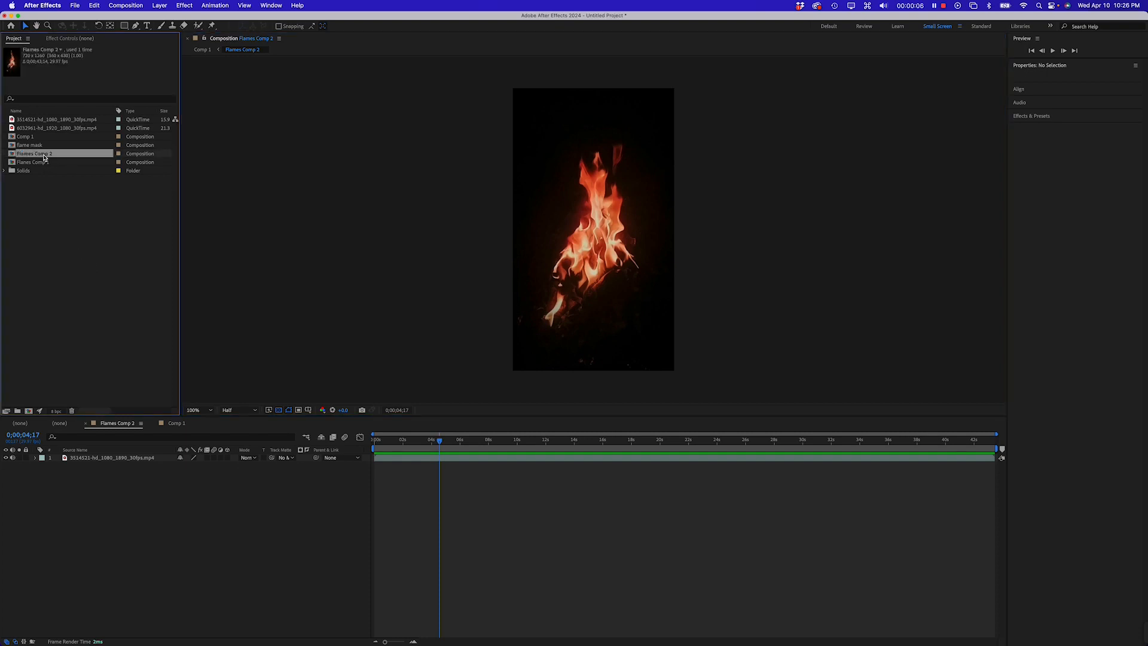
Duplicate the flame footage layer in Flames Comp 2 and rename the lower copy as MAsk.mp4
left_click(111, 458)
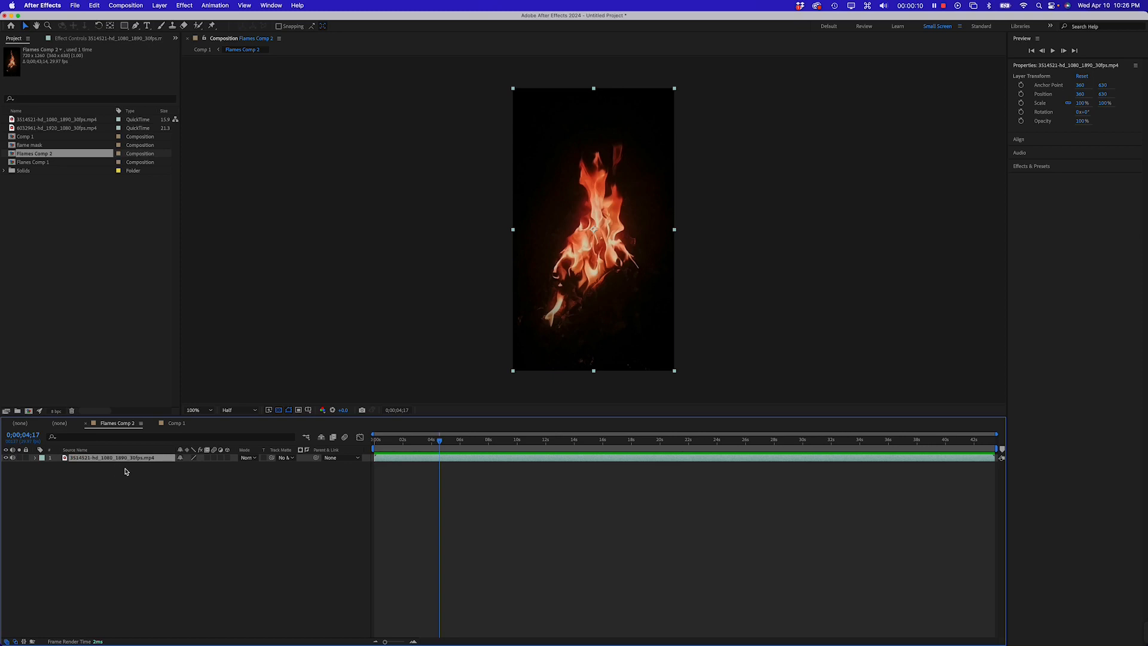
key("super+d")
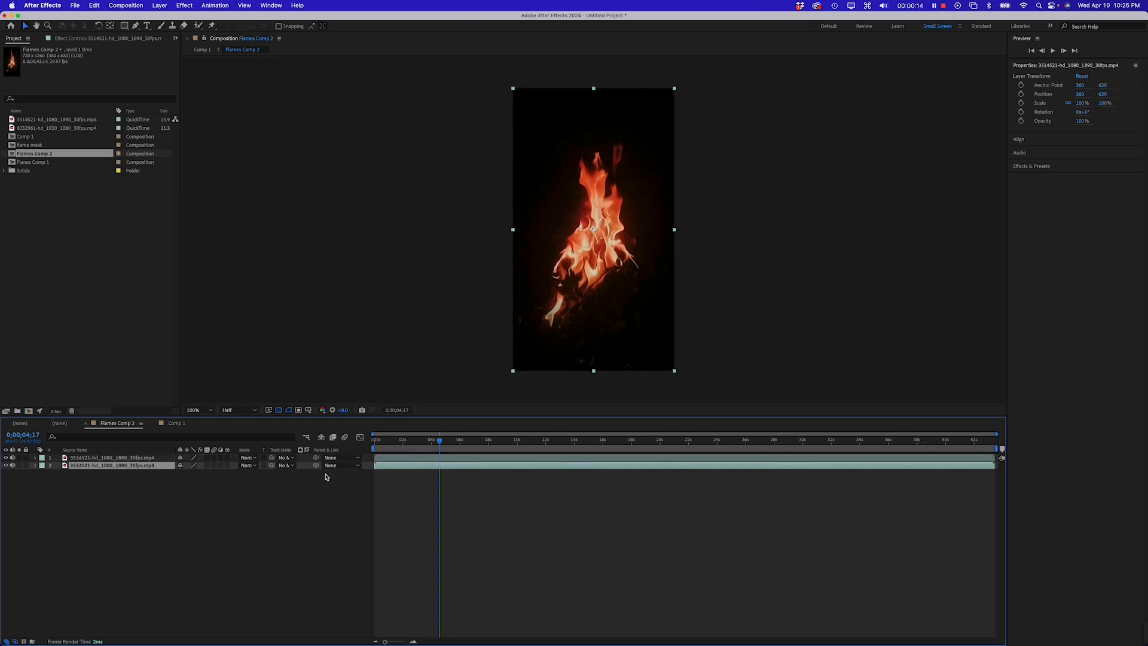
key("Return")
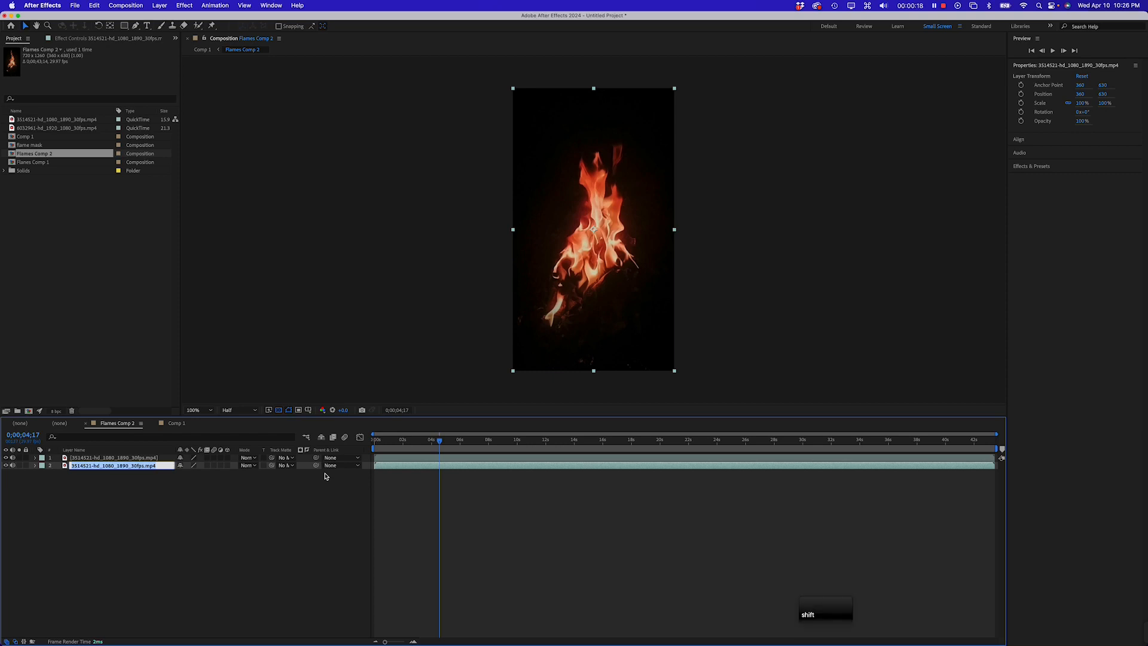
type("MAsk.mp")
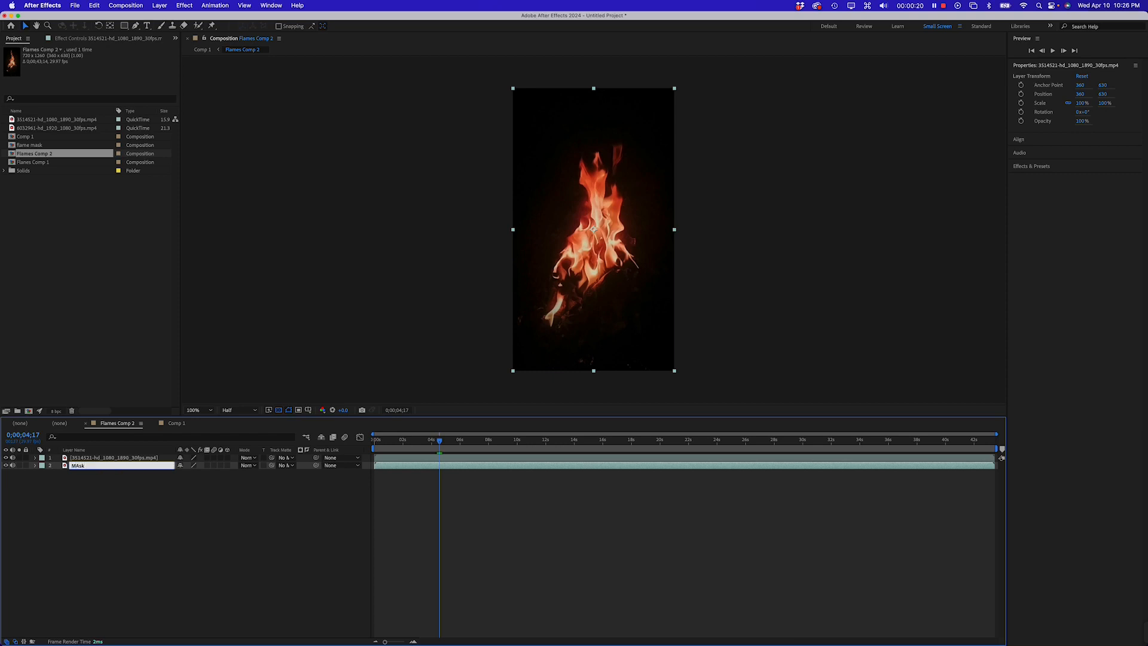
type("4")
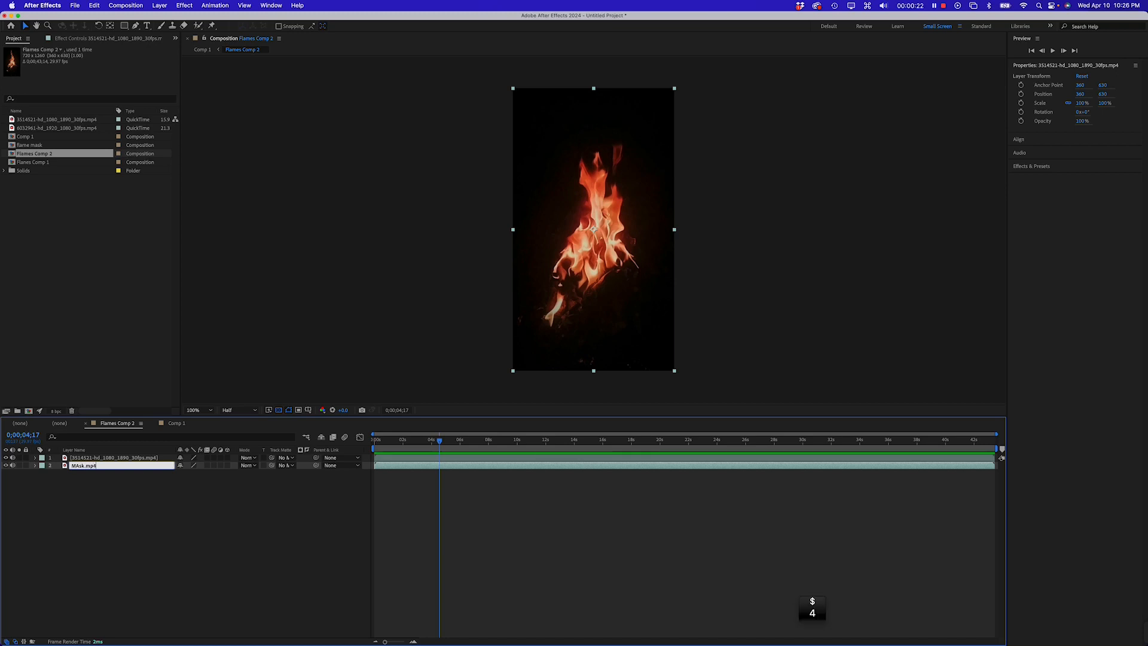
key("Return")
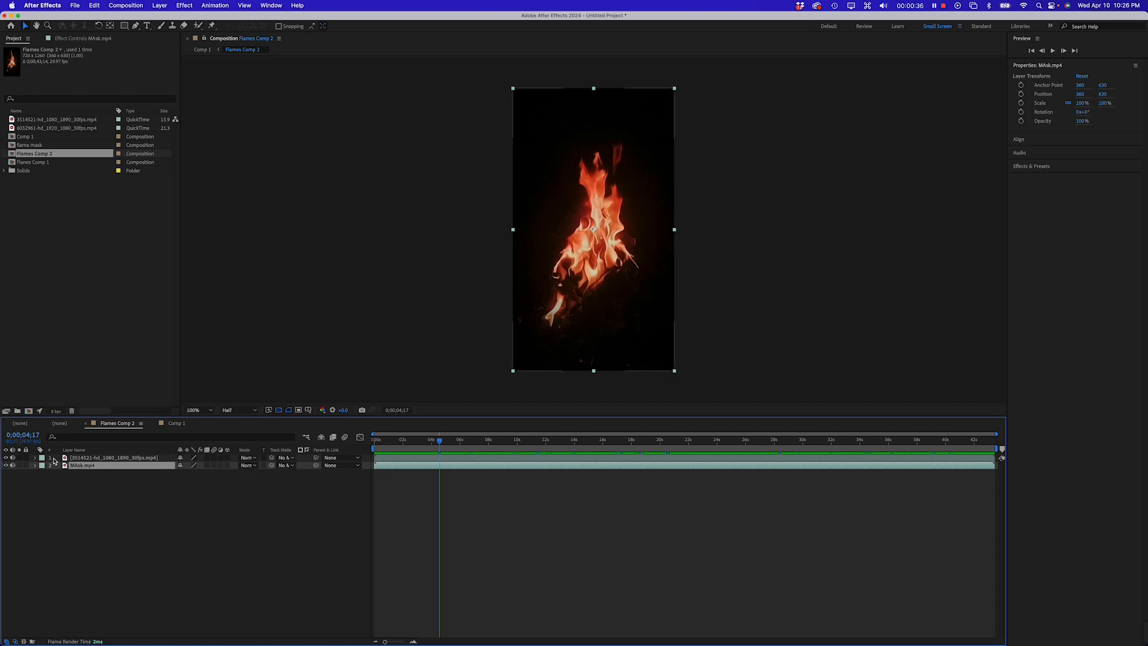
Set the top flame layer's track matte to the MAsk.mp4 layer
left_click(110, 459)
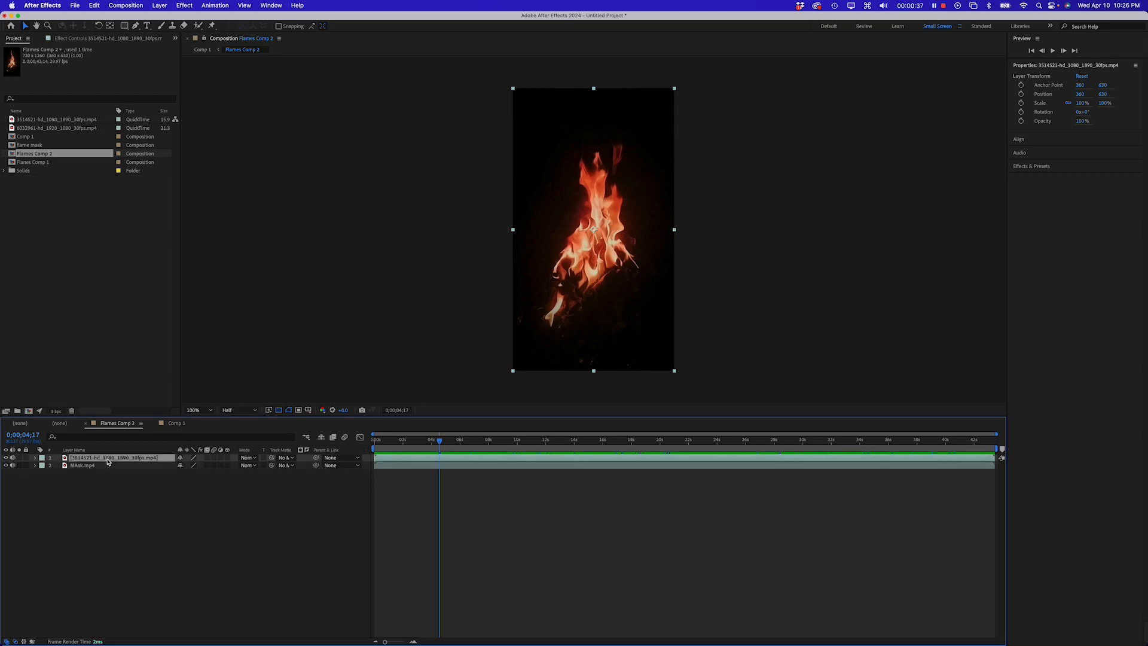
left_click(285, 458)
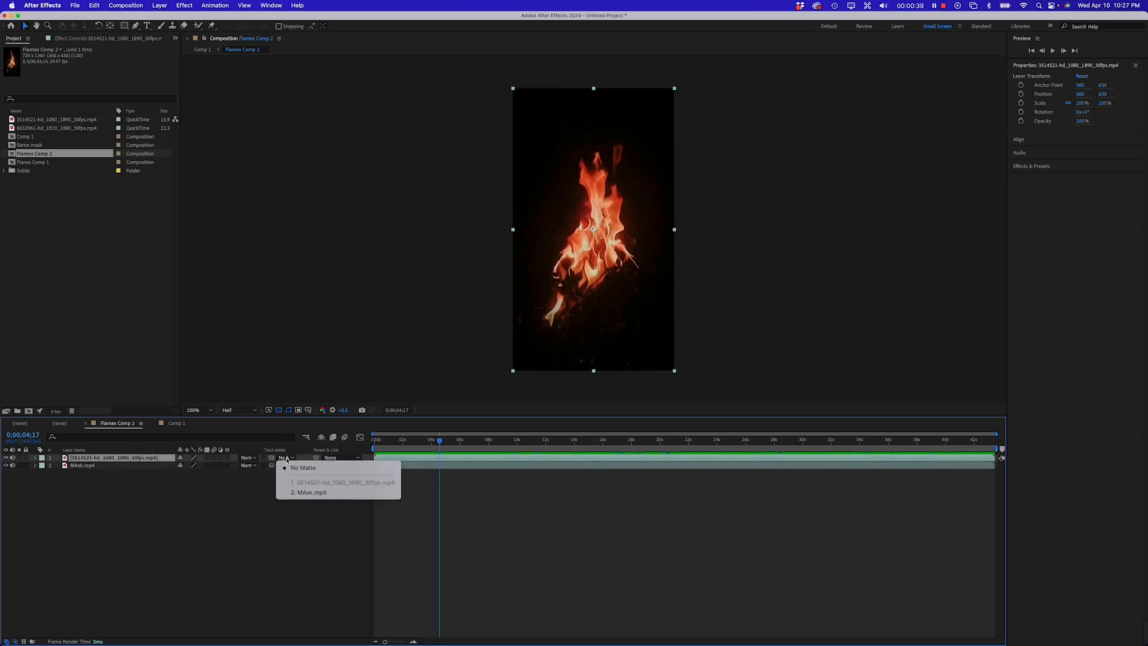
left_click(311, 492)
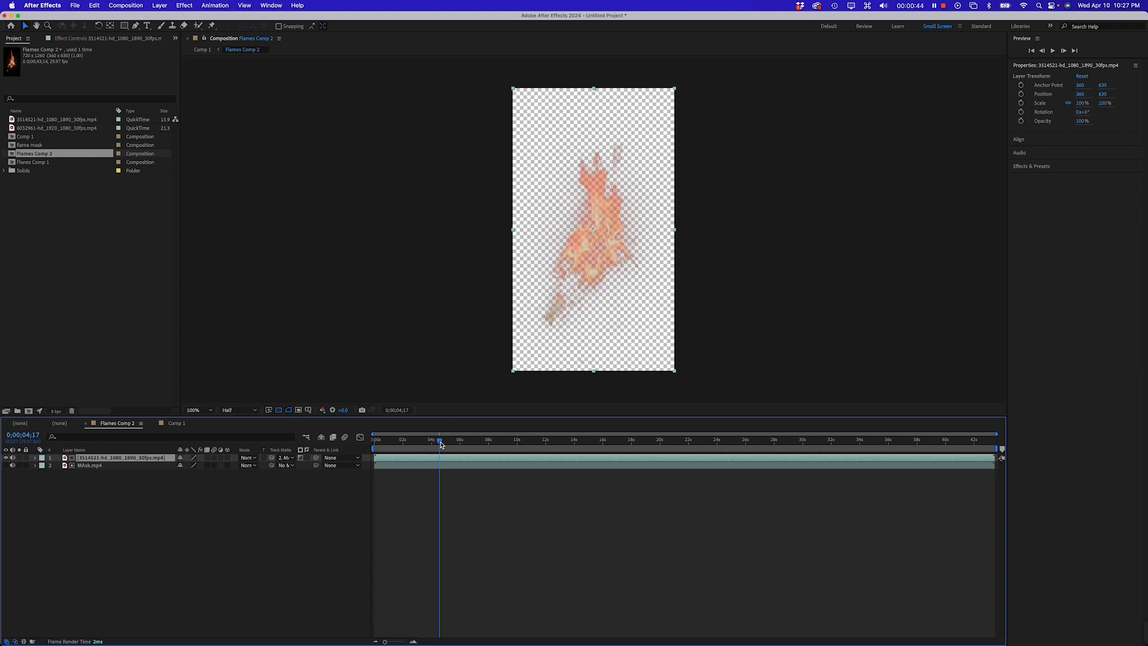
Add a new 720 x 1260 px solid layer to Flames Comp 2
left_click_drag(440, 443, 438, 447)
left_click(164, 505)
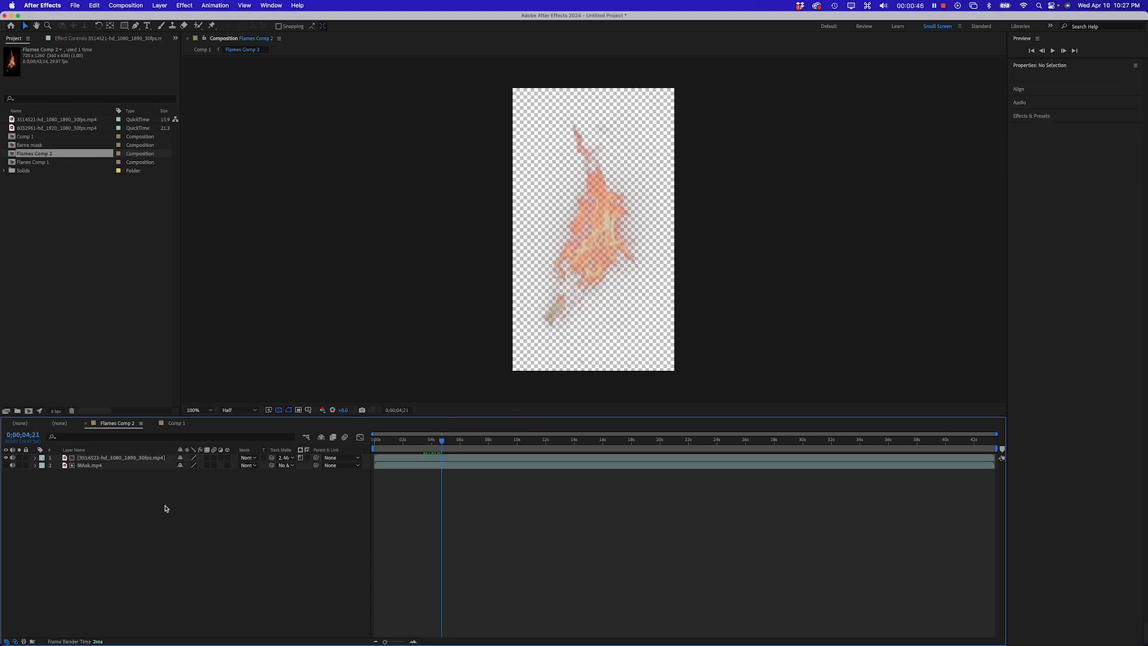
right_click(154, 502)
mouse_move(199, 508)
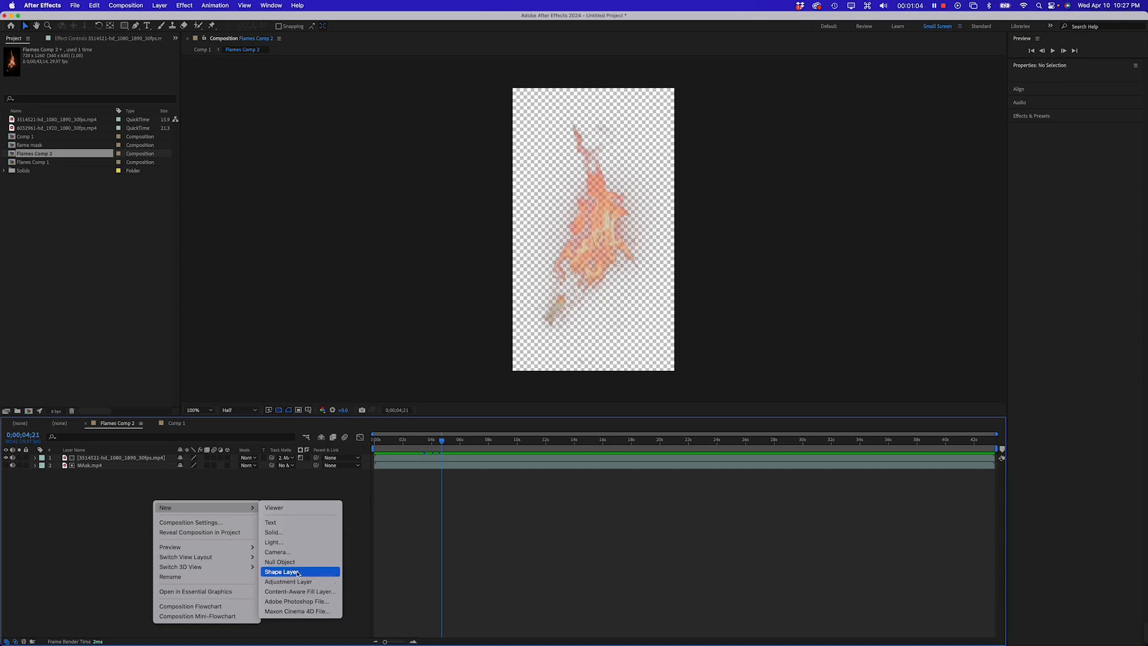
left_click(294, 539)
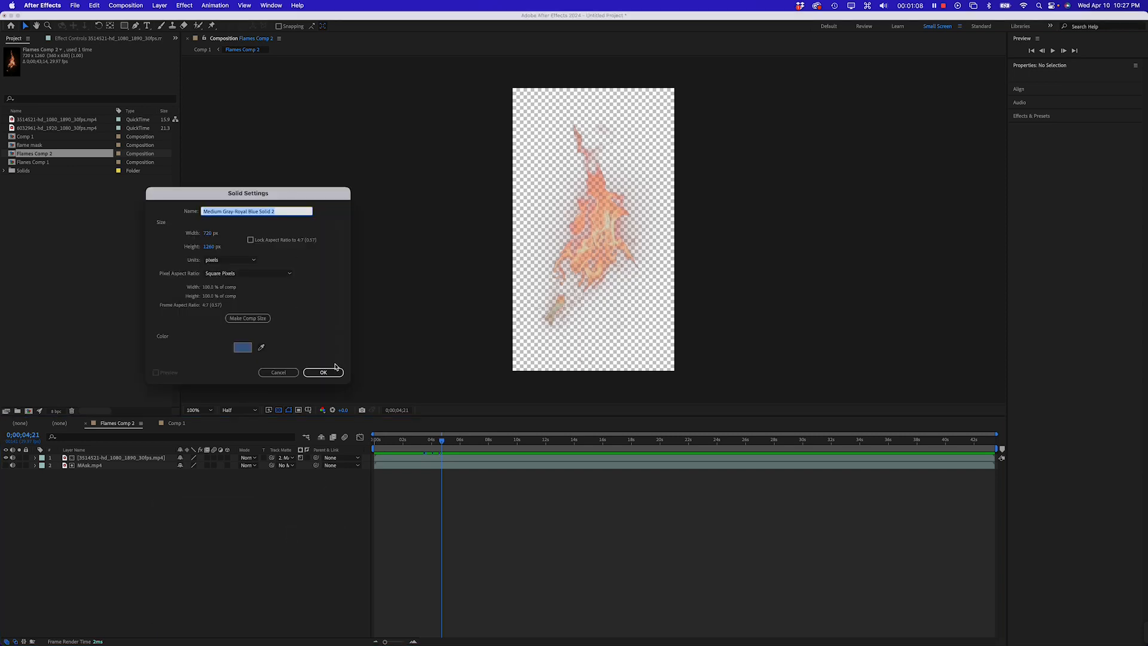
left_click(321, 372)
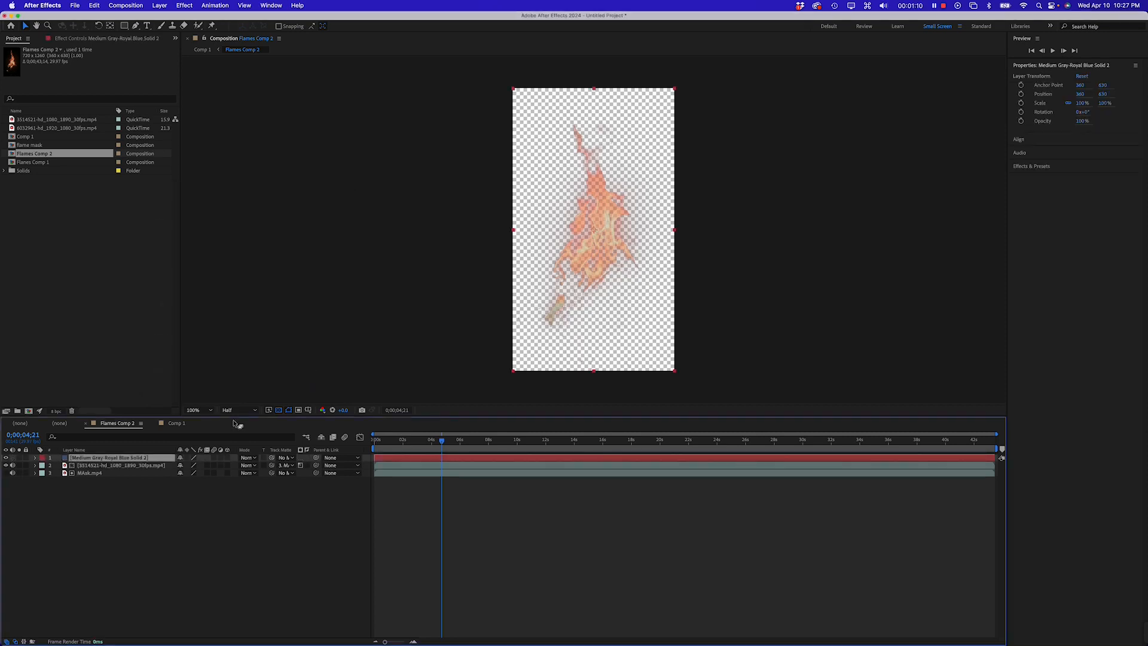
Move the solid layer to the bottom of the layer stack beneath the flame layers
left_click_drag(136, 459, 137, 480)
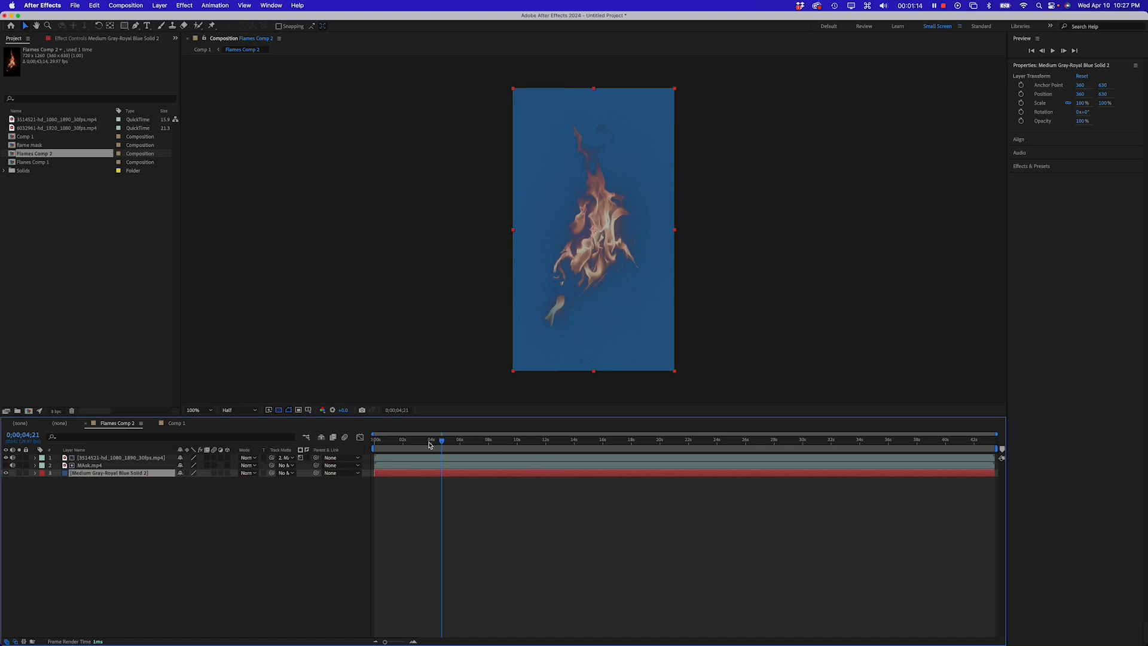
mouse_move(442, 442)
left_mouse_down()
mouse_move(402, 446)
mouse_move(452, 447)
left_mouse_up()
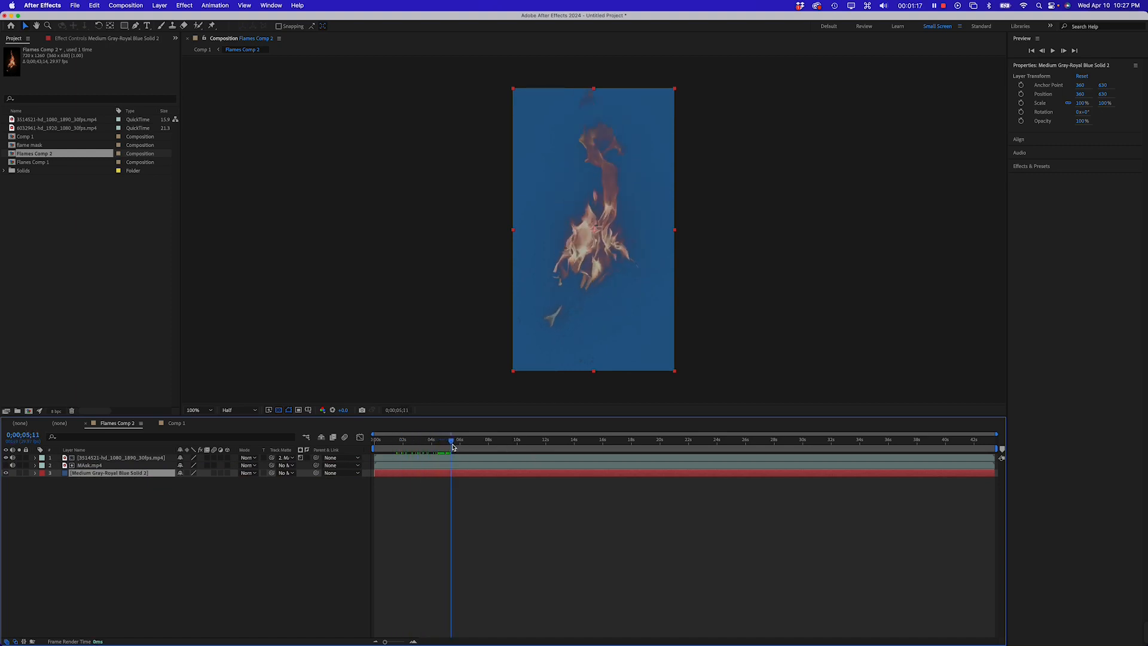
left_click(243, 541)
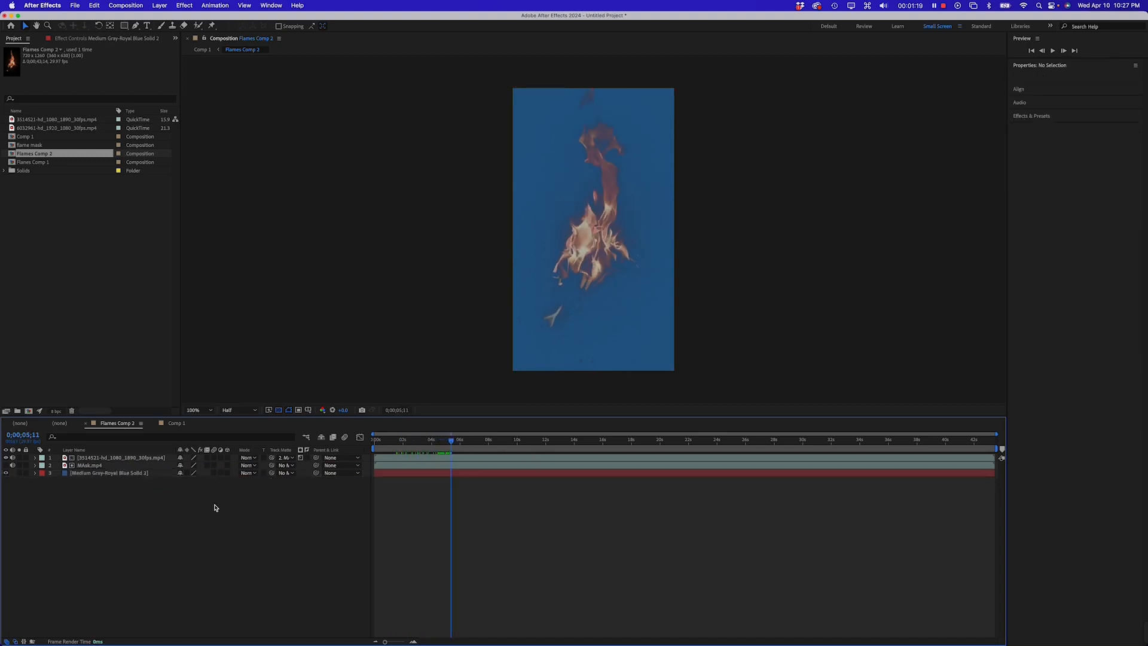
left_click(97, 458)
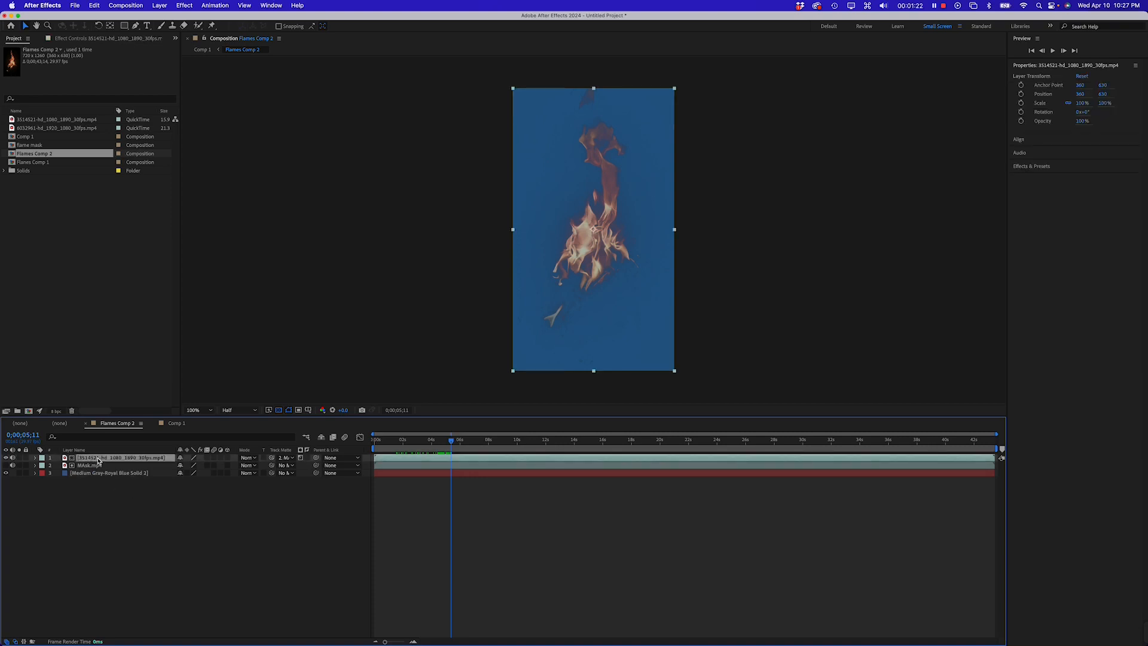
Duplicate the top flame layer in Flames Comp 2 and set the top copy's blending mode to Overlay
key("super")
key("super+d")
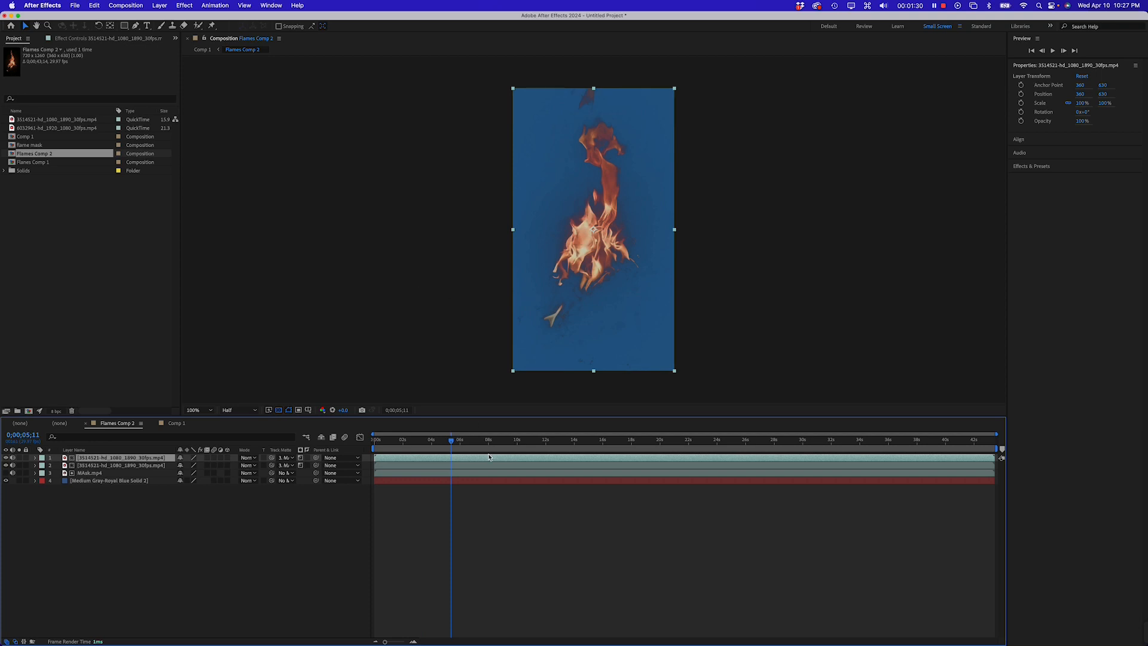
mouse_move(448, 440)
left_mouse_down()
mouse_move(435, 443)
mouse_move(464, 442)
left_mouse_up()
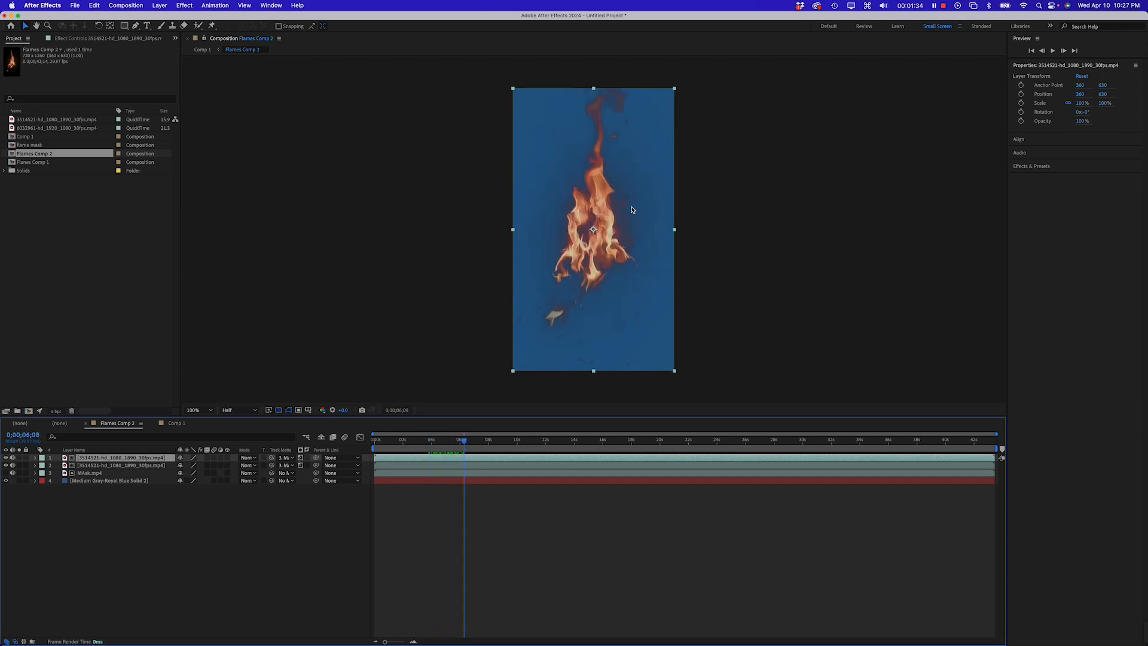
left_click(190, 560)
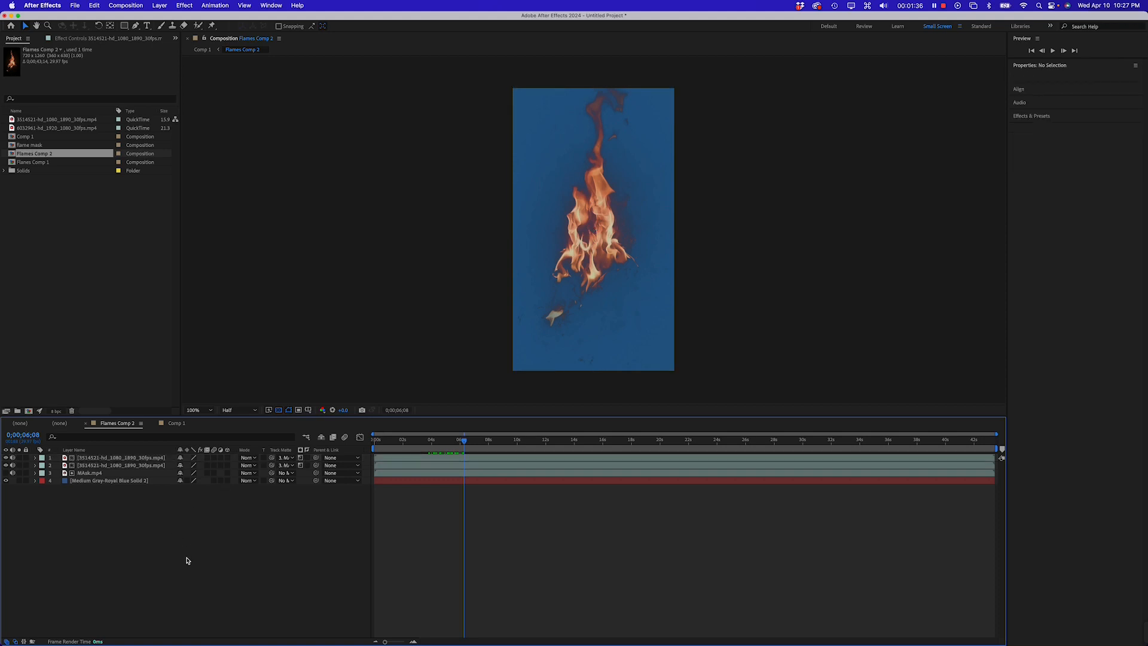
left_click(93, 458)
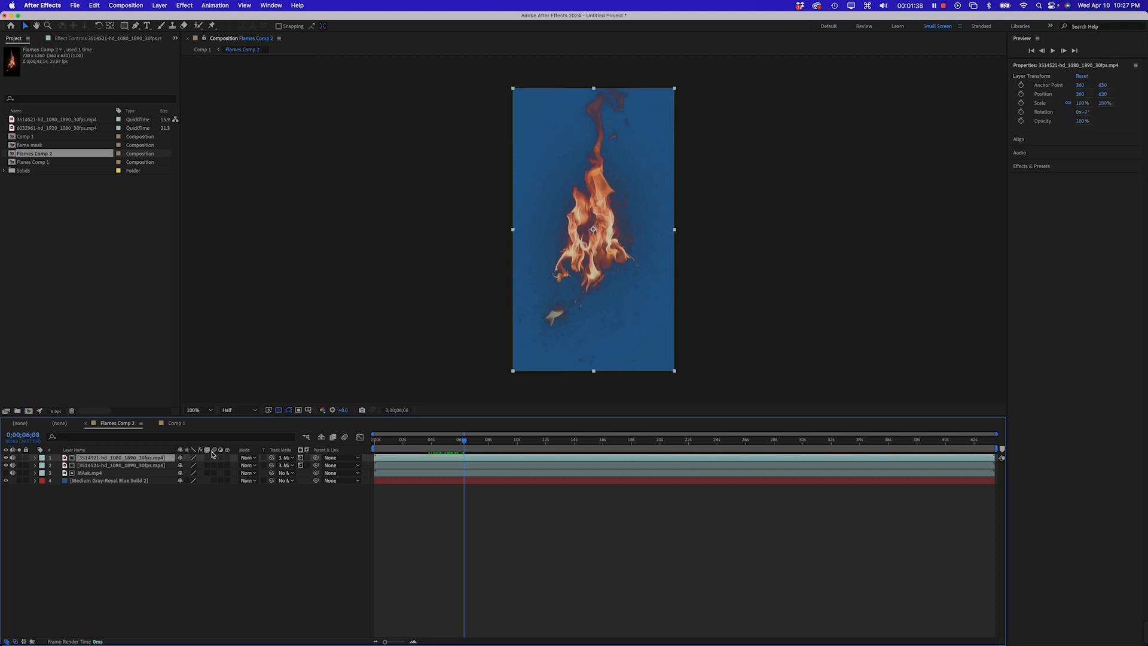
left_click(247, 458)
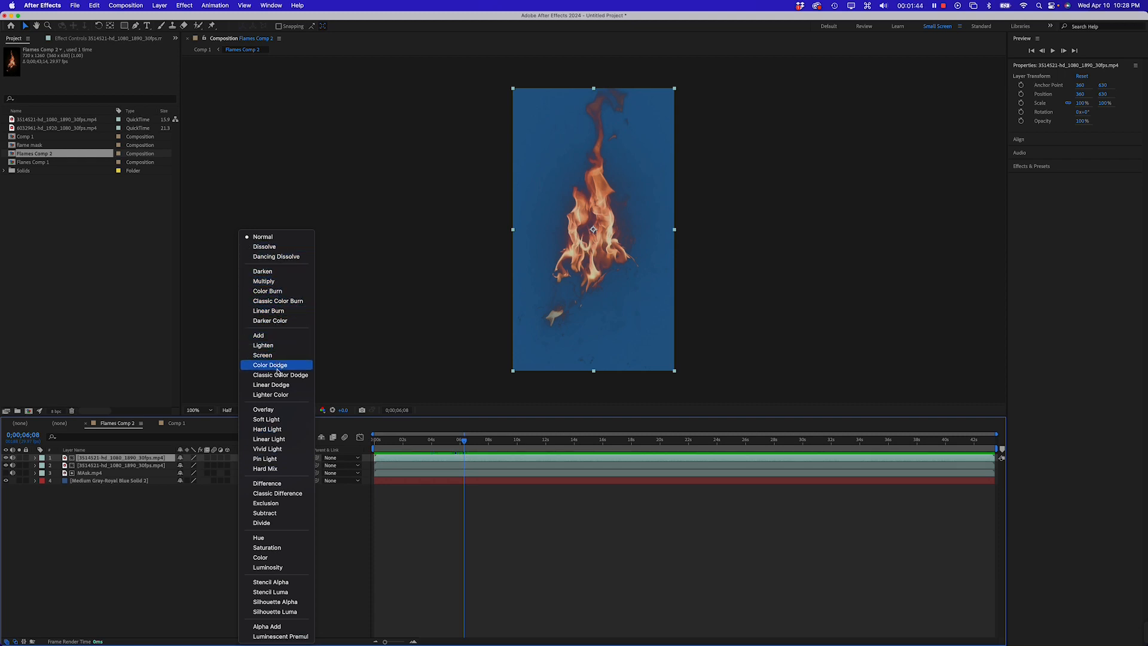
left_click(286, 411)
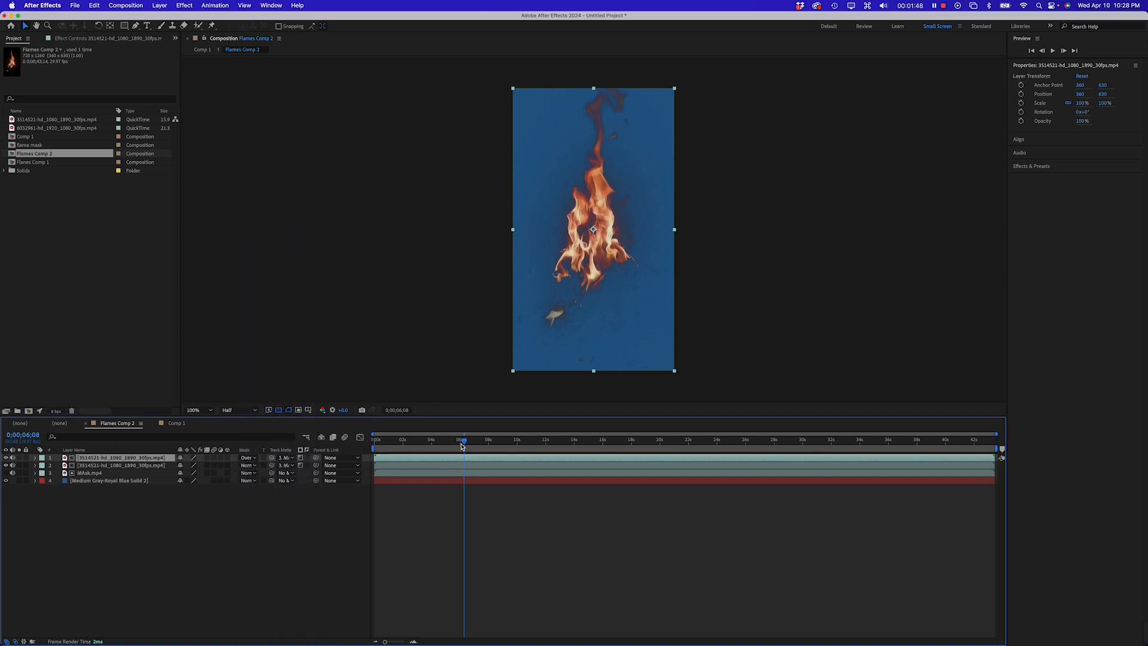
Add a new adjustment layer to Flames Comp 2
mouse_move(461, 443)
left_mouse_down()
mouse_move(441, 444)
mouse_move(472, 443)
left_mouse_up()
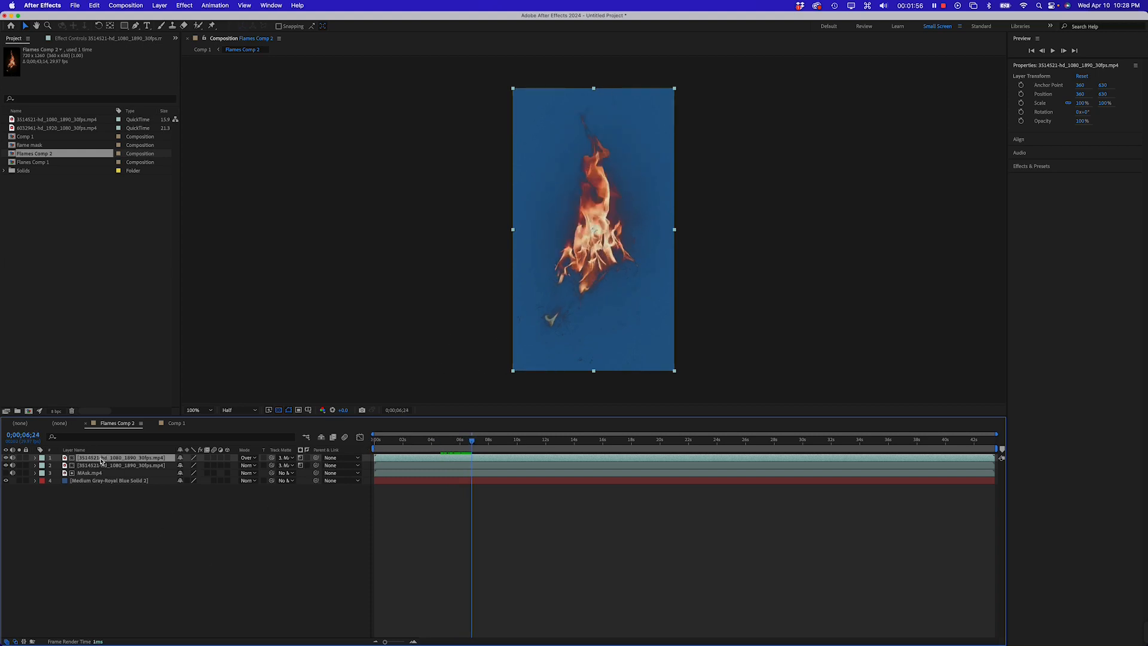
right_click(92, 515)
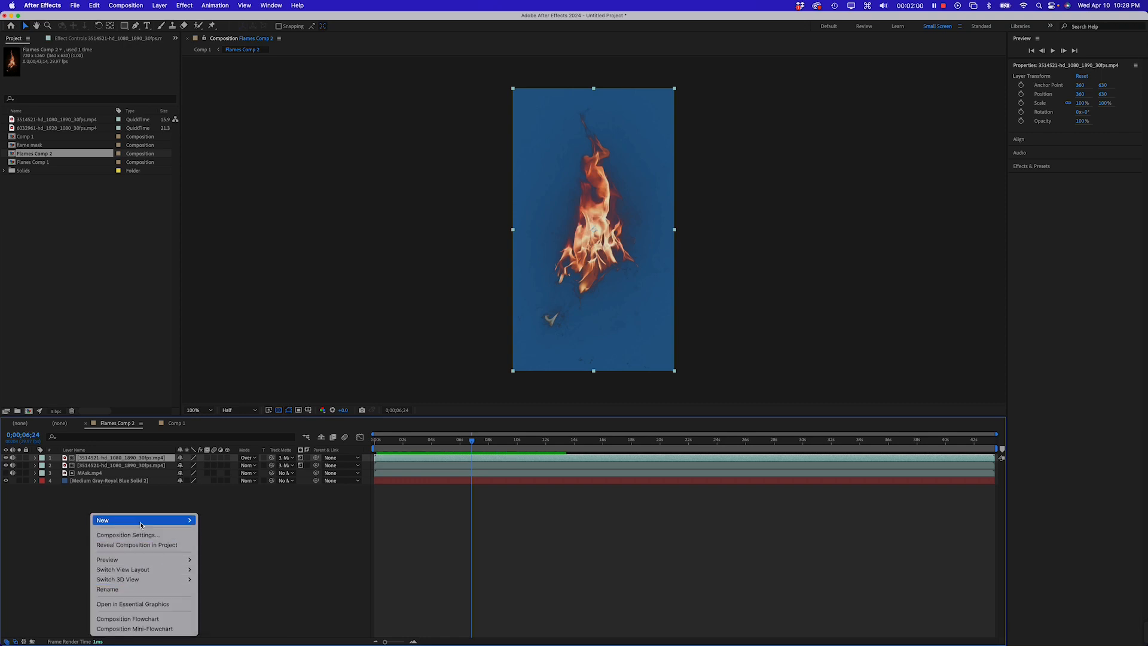
mouse_move(119, 519)
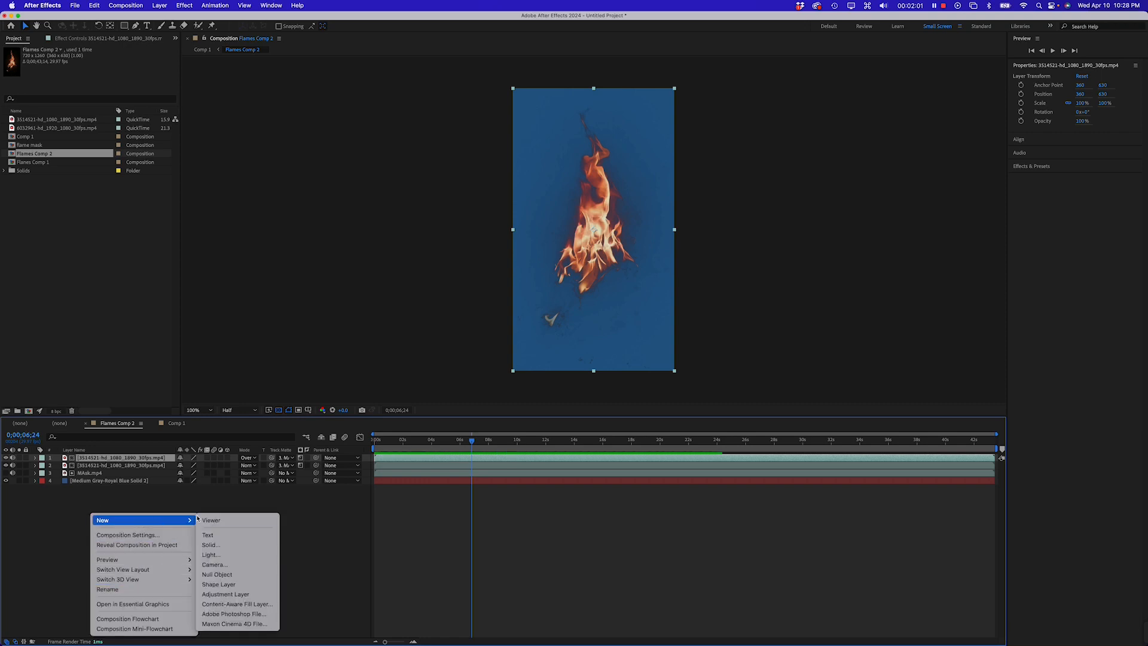
left_click(225, 594)
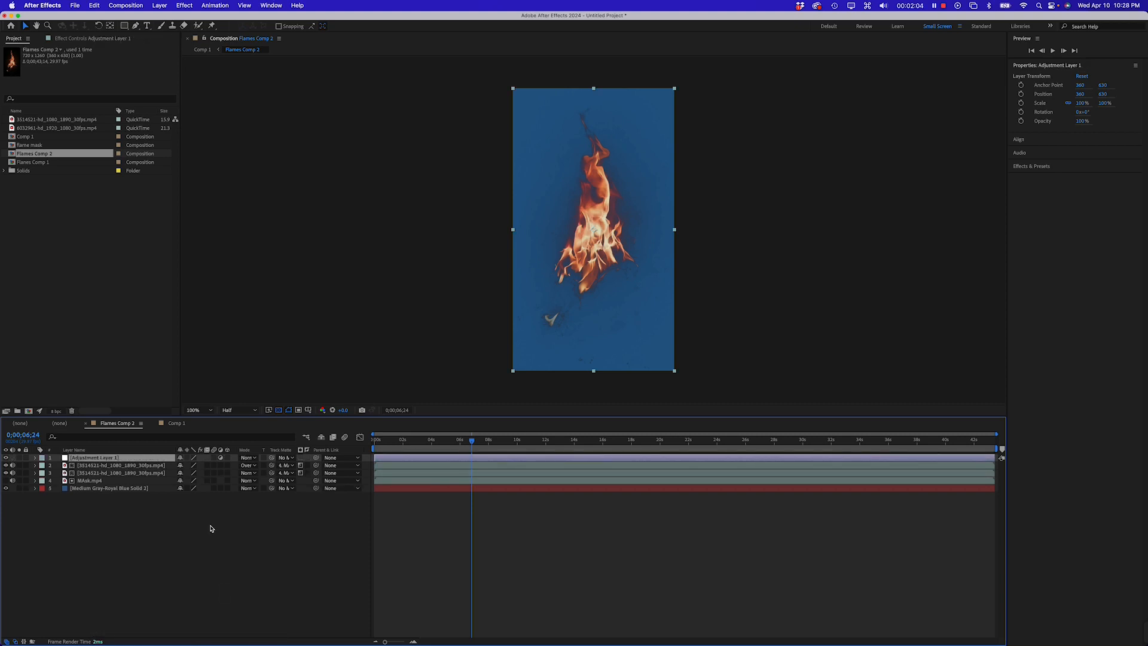
Apply Hue/Saturation to the adjustment layer and raise Master Saturation to about 15
left_click(142, 5)
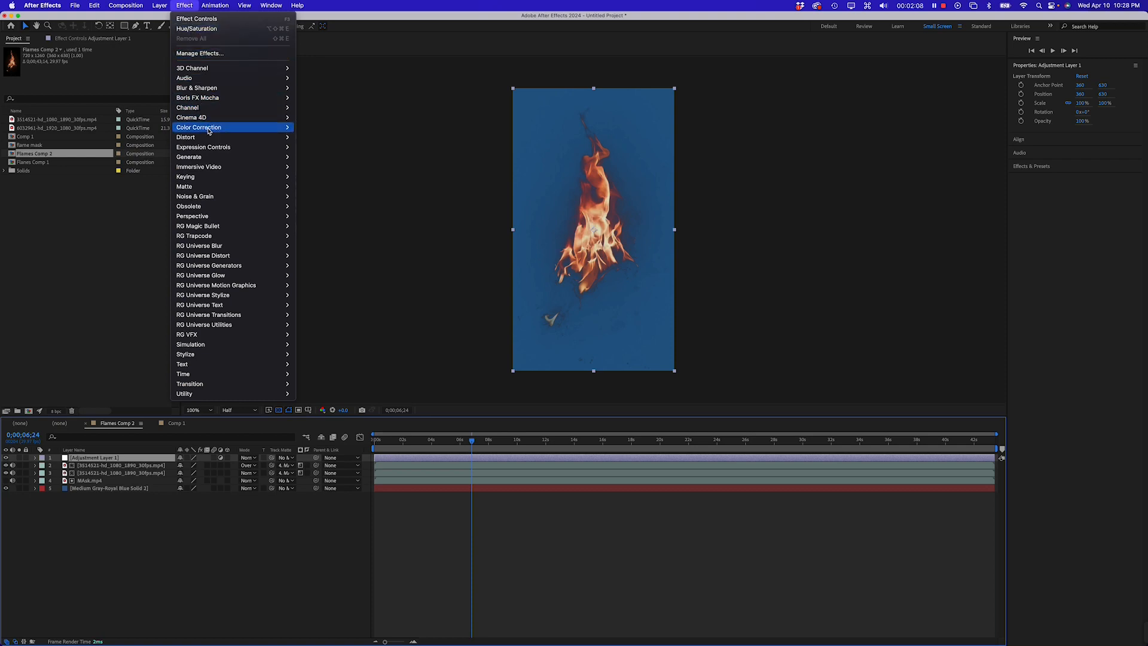
mouse_move(203, 128)
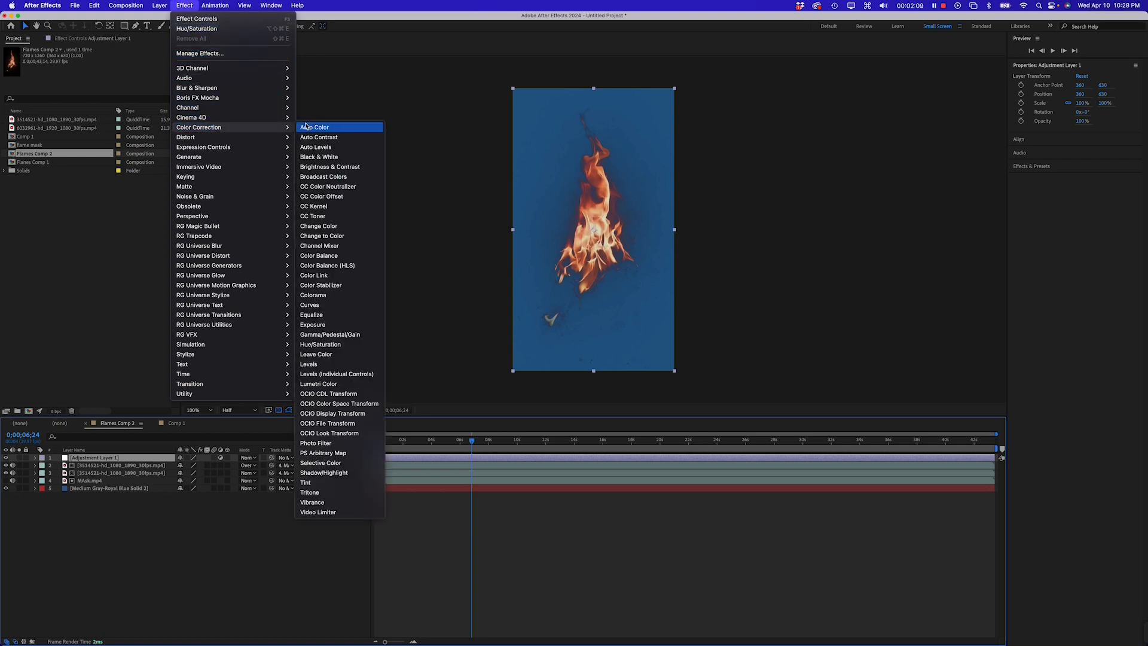
left_click(334, 346)
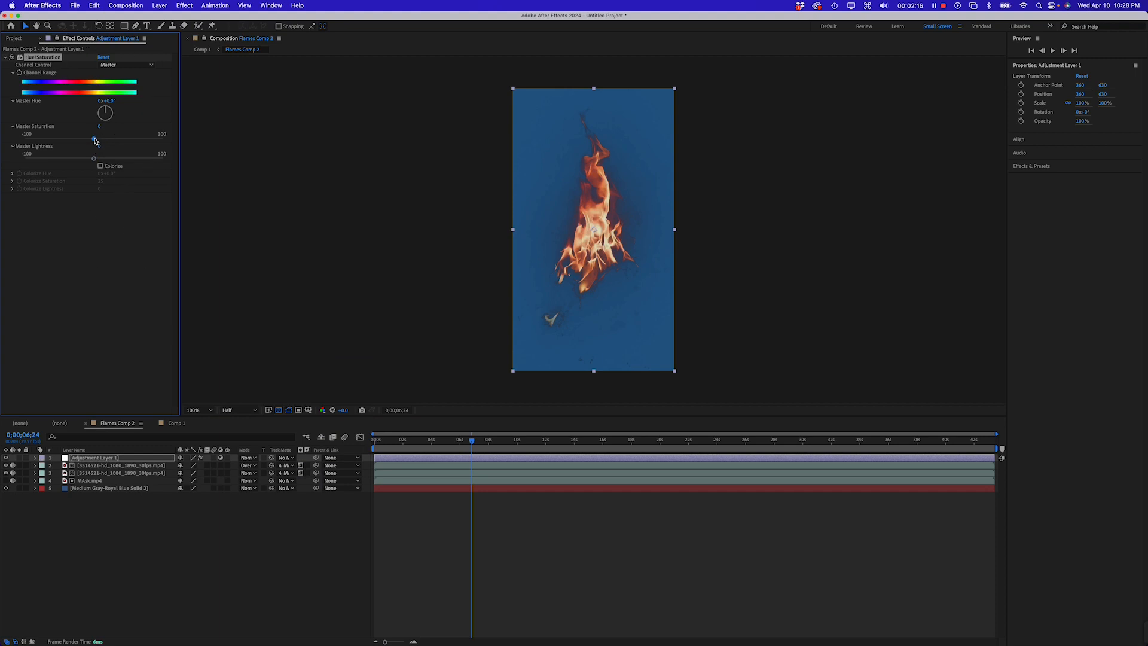
mouse_move(95, 140)
left_mouse_down()
mouse_move(126, 140)
mouse_move(115, 143)
left_mouse_up()
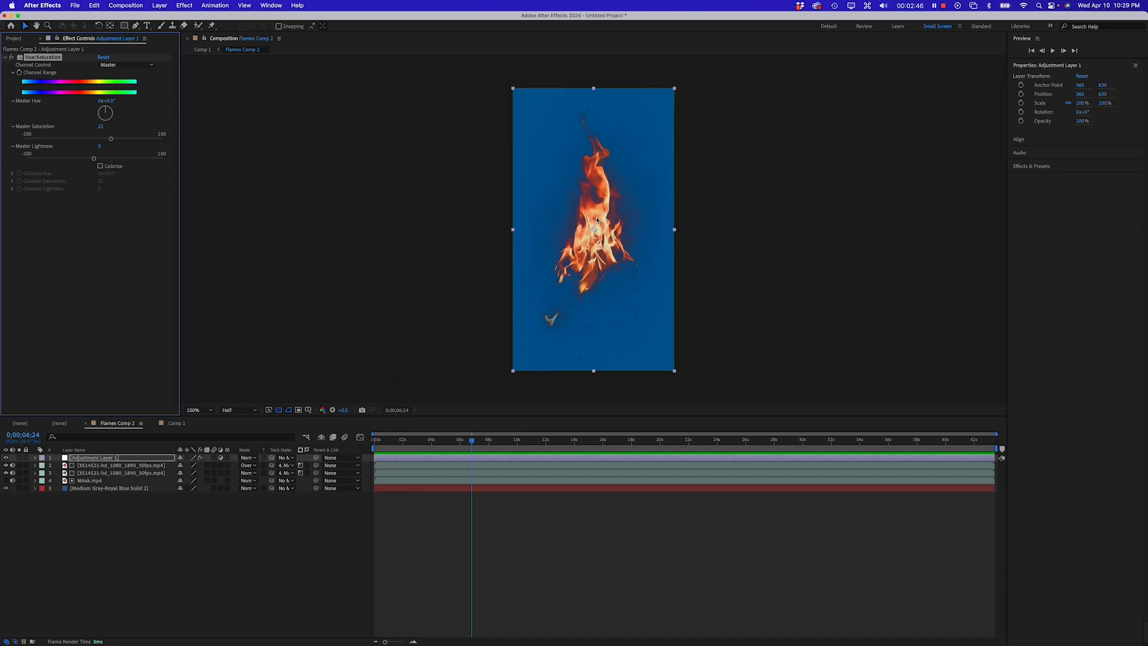
Hide the solid background layer in Flames Comp 2
left_click(100, 458)
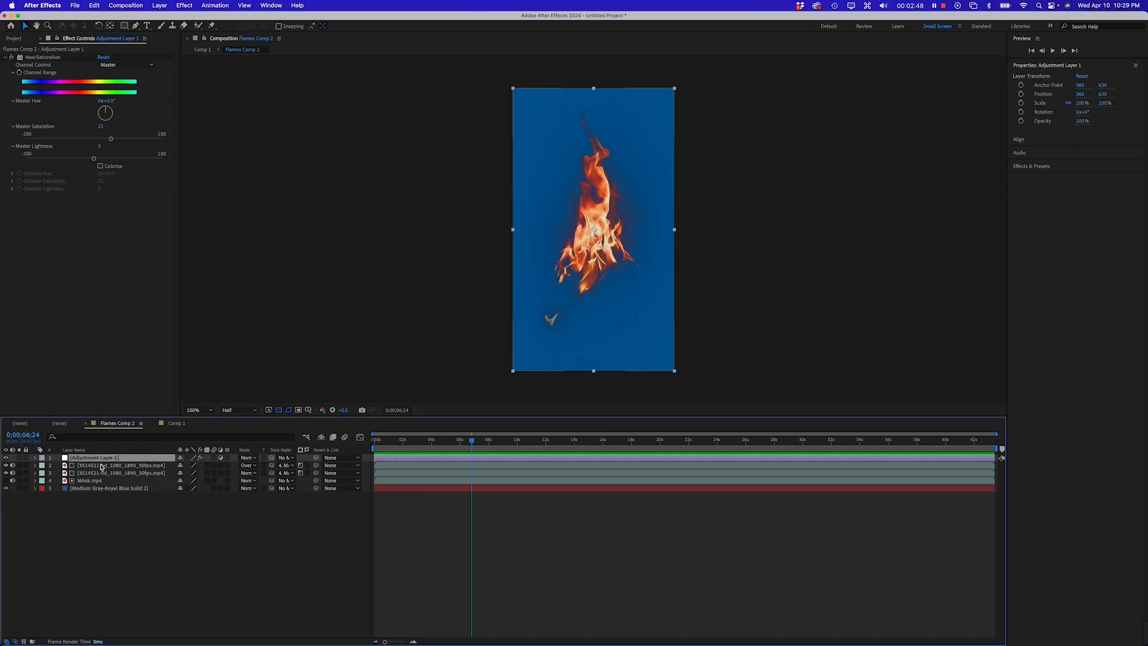
left_click(6, 488)
left_click(120, 547)
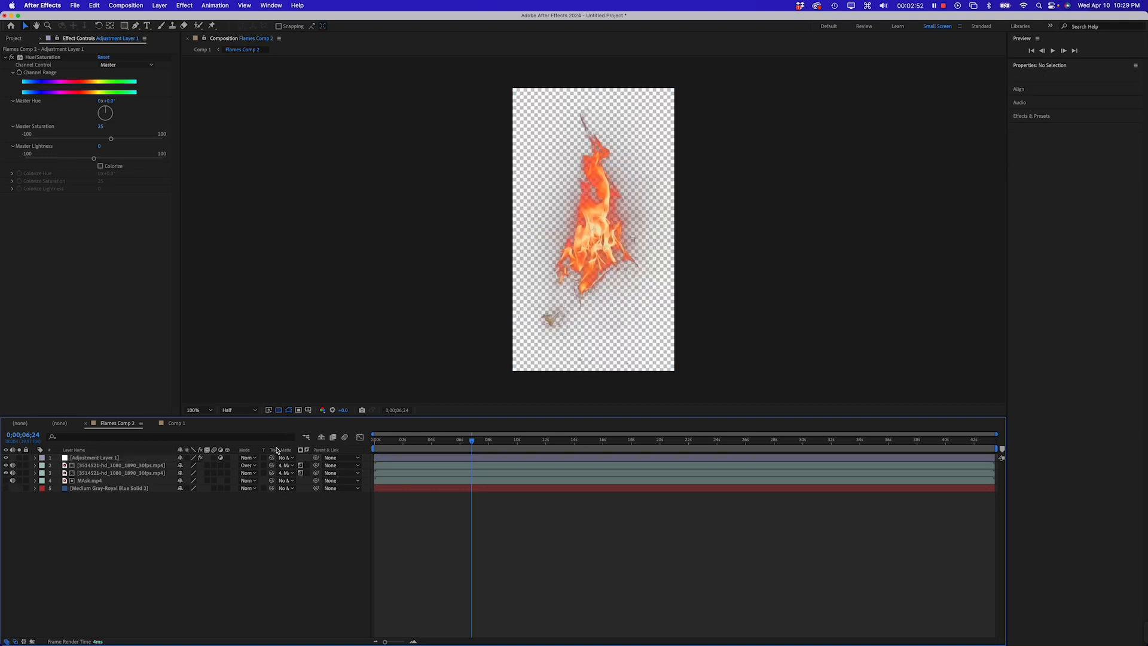
In Comp 1, move the Flames Comp 2 layer to the centre-right of the forest shot, about position 1190, 844
left_click(175, 423)
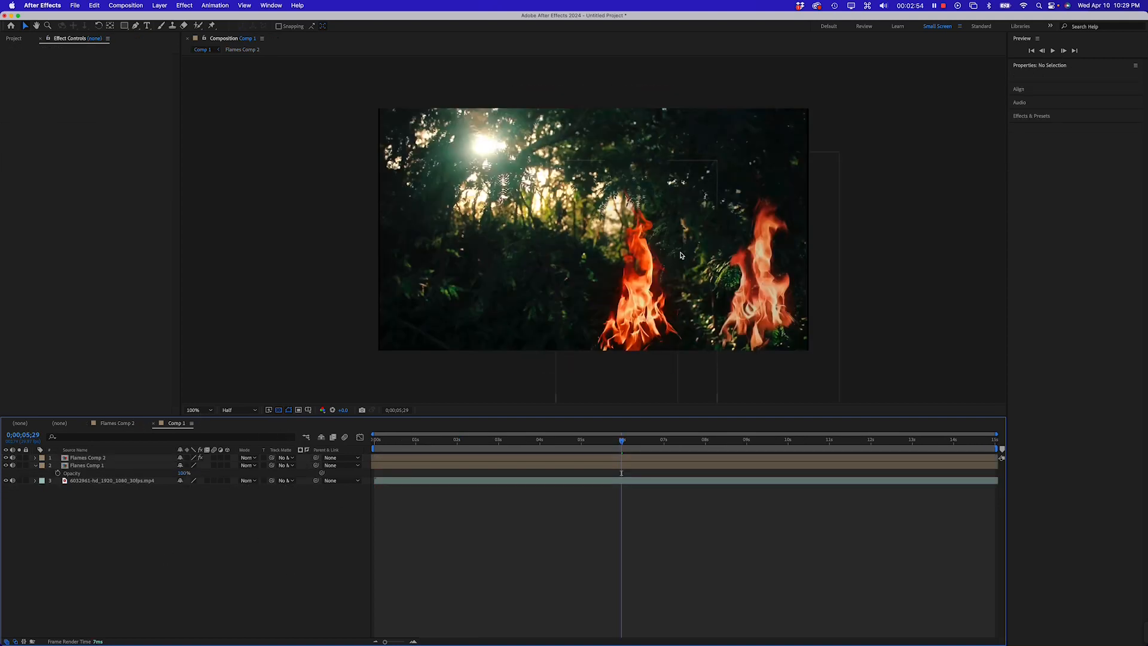
left_click_drag(645, 309, 412, 343)
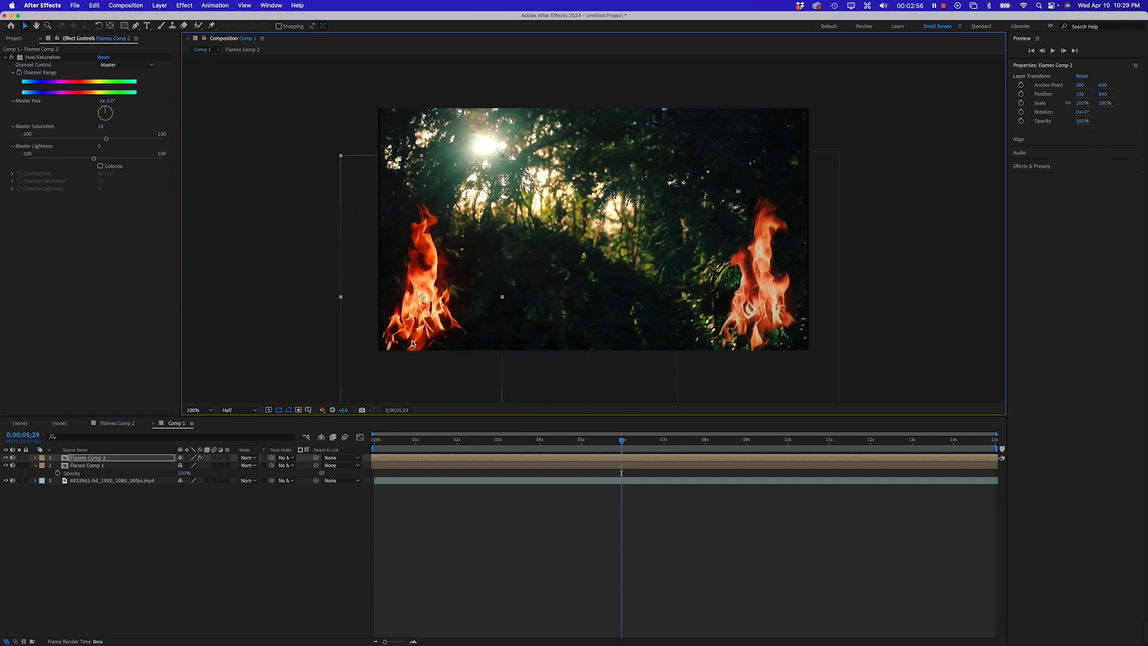
left_click(107, 535)
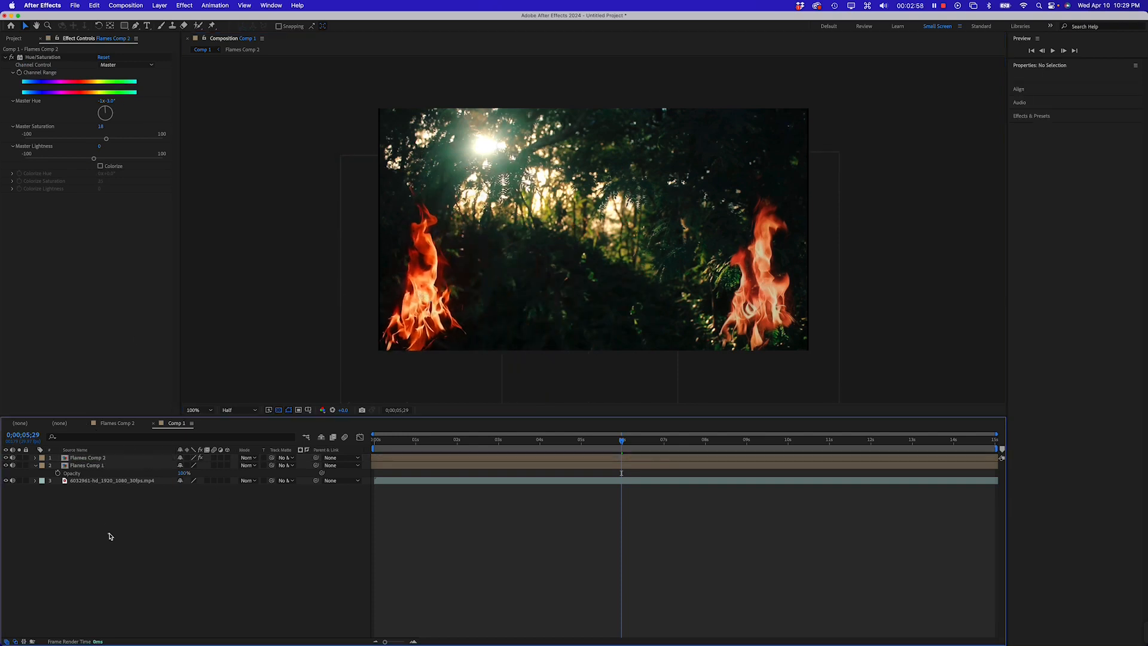
left_click(88, 458)
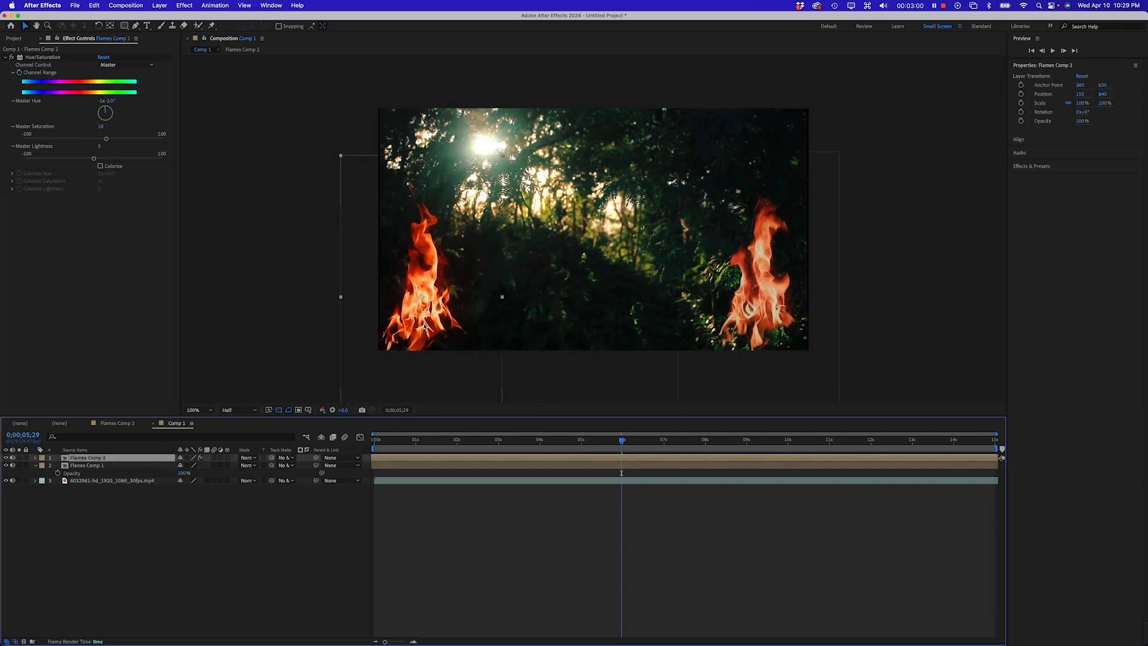
left_click_drag(424, 326, 656, 326)
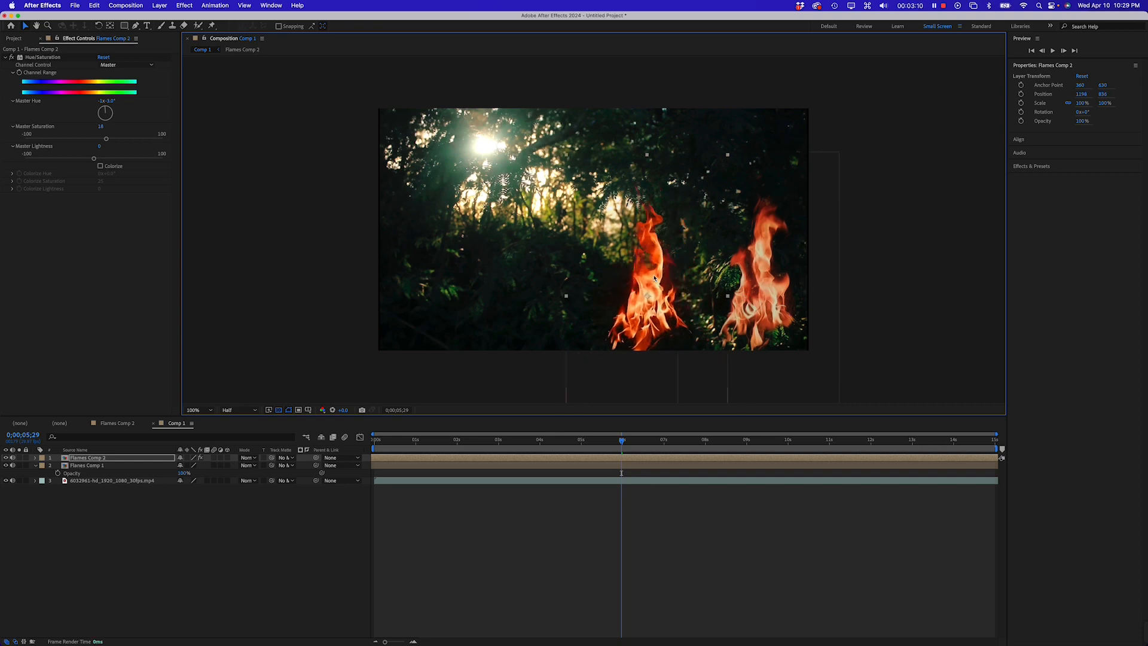
left_click_drag(653, 316, 650, 314)
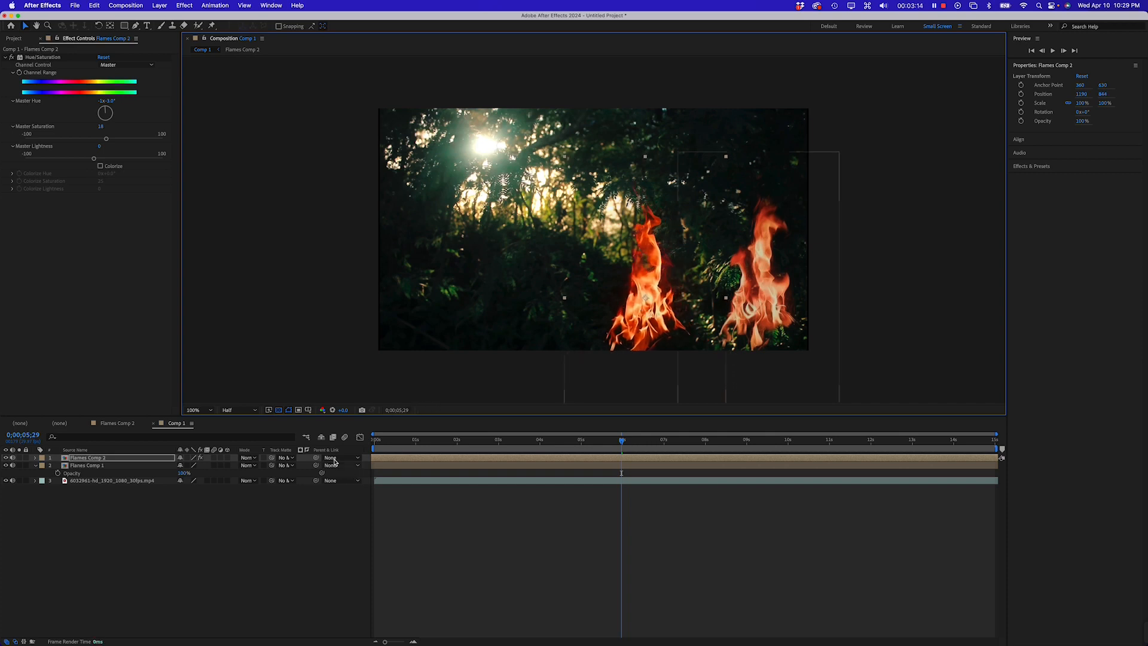
Nudge the Flames Comp 2 layer in Comp 1 slightly left and up
left_click(104, 424)
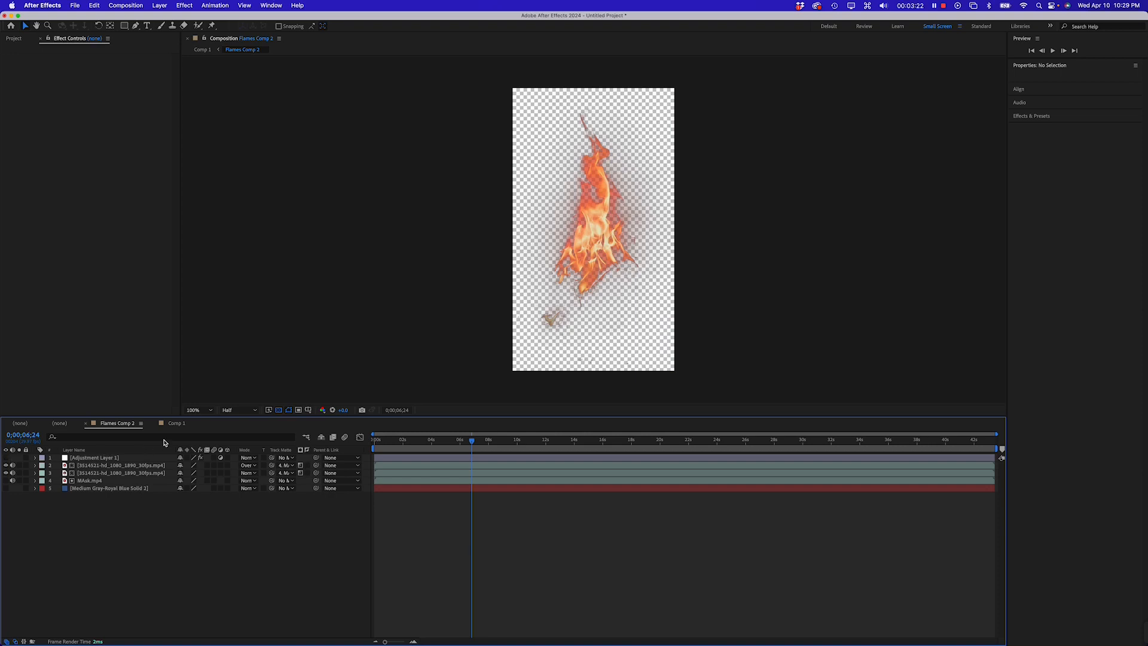
left_click(178, 424)
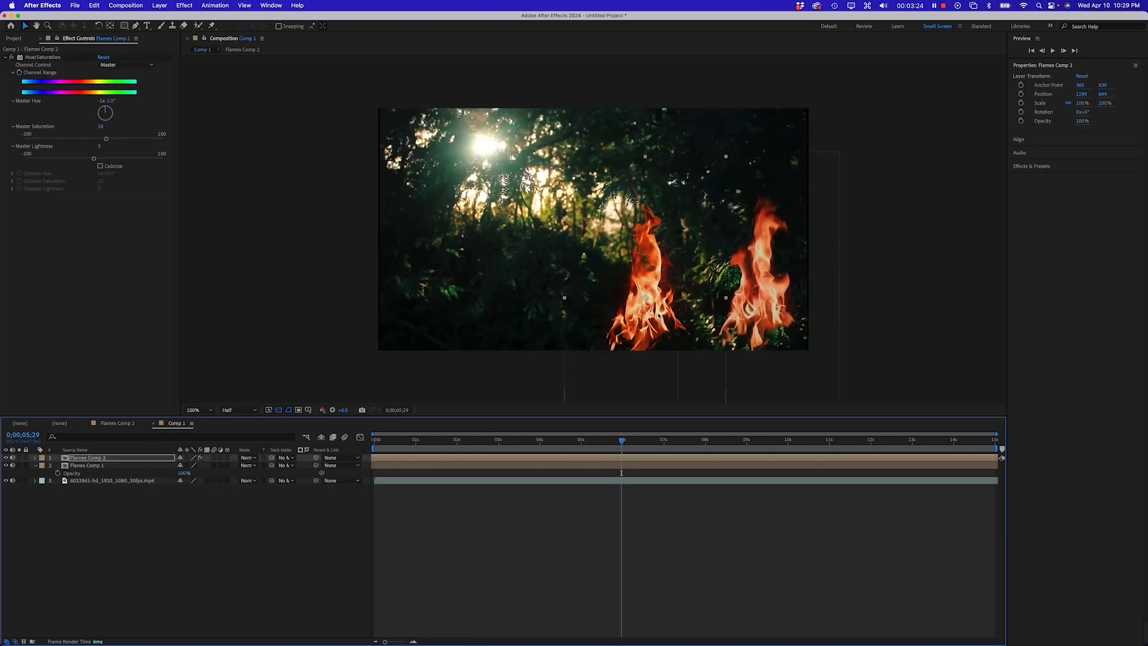
left_click_drag(660, 315, 622, 307)
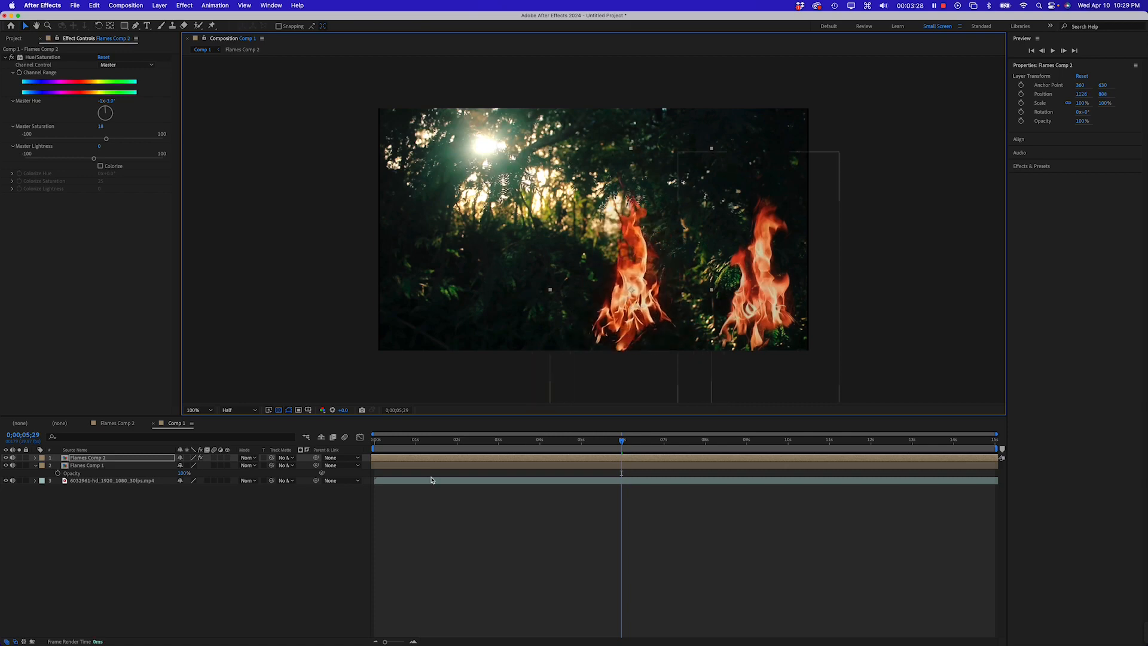
Play back Comp 1 to review the flame composite over the forest clip
key("space")
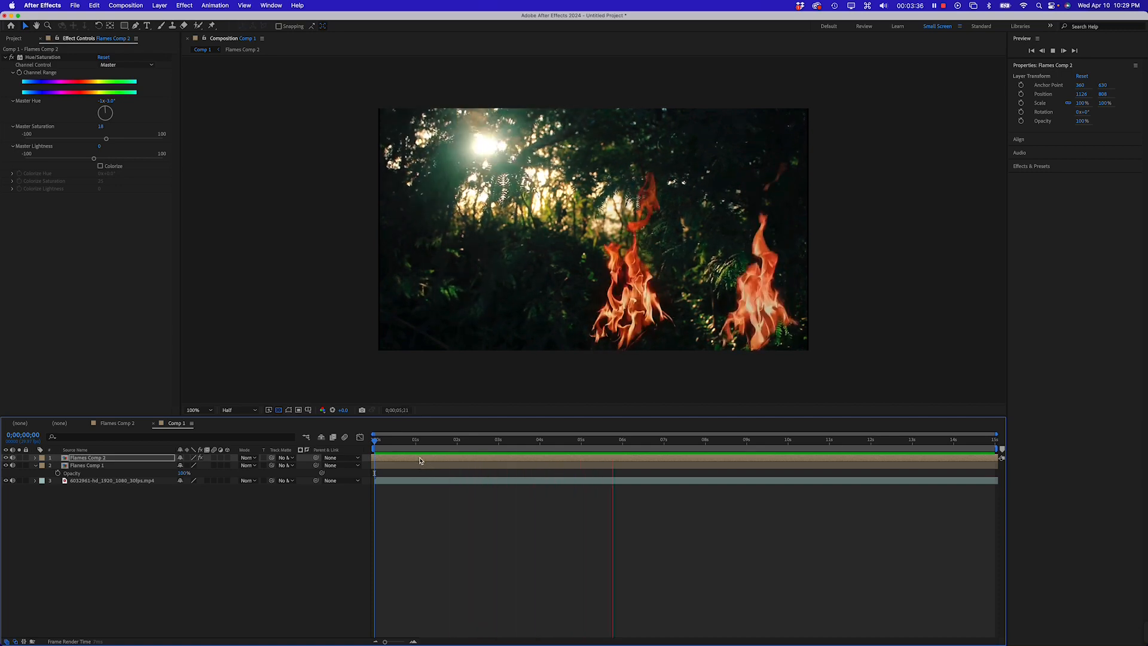
left_click_drag(541, 460, 572, 458)
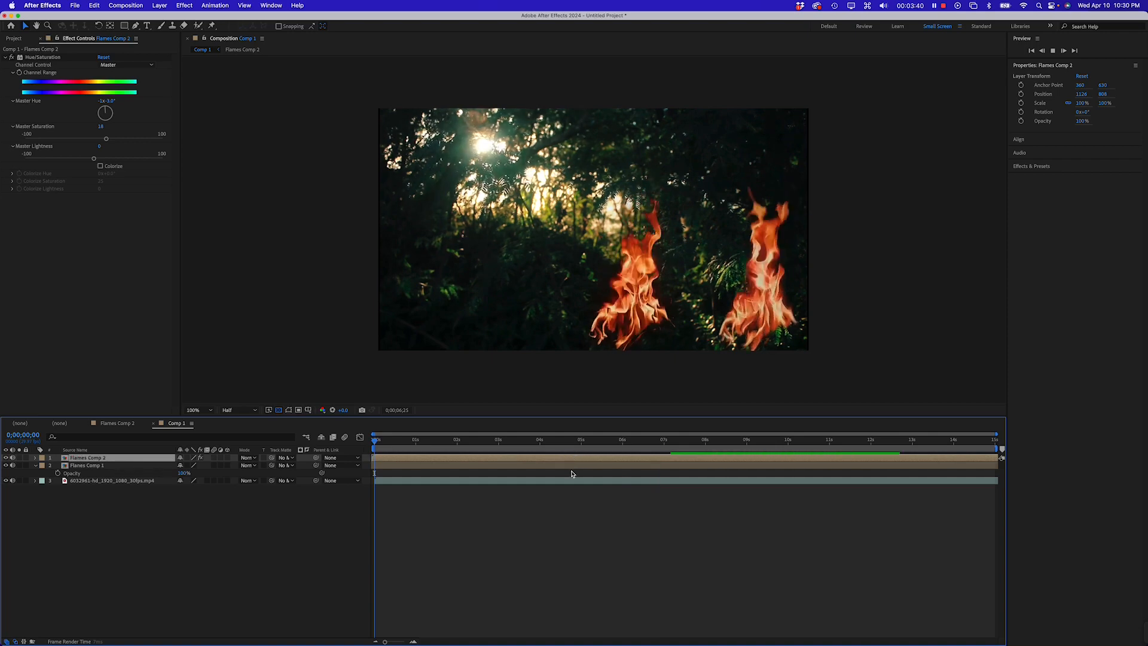
left_click(563, 467)
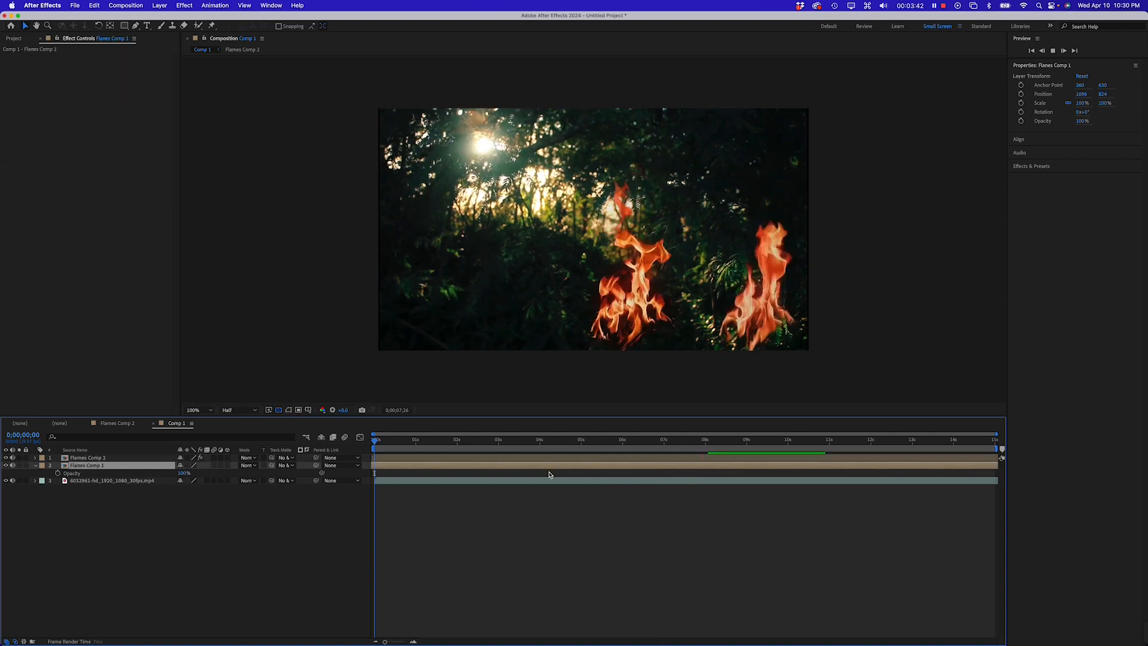